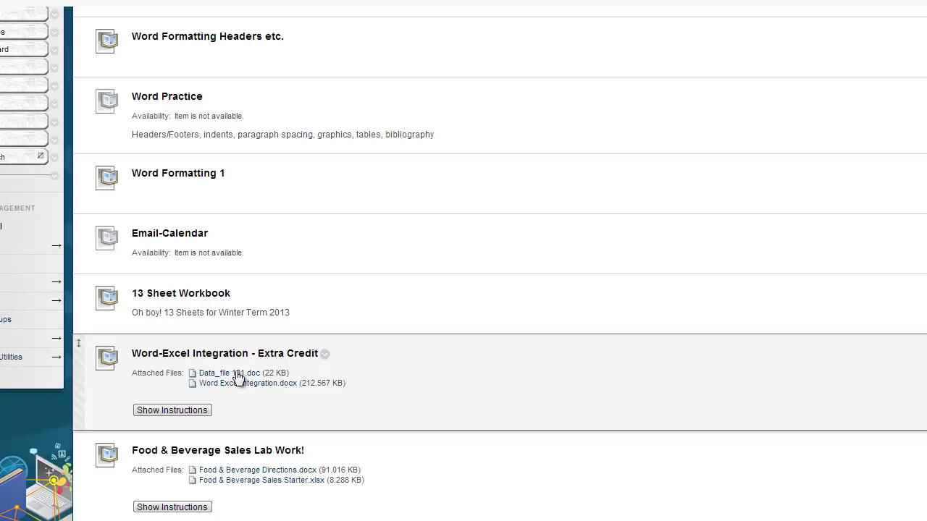
- Open the attached Data_file 101.doc and copy all of its High Speed Lines data, including the source web address
{"action": "left_click", "coordinate": [237, 375]}
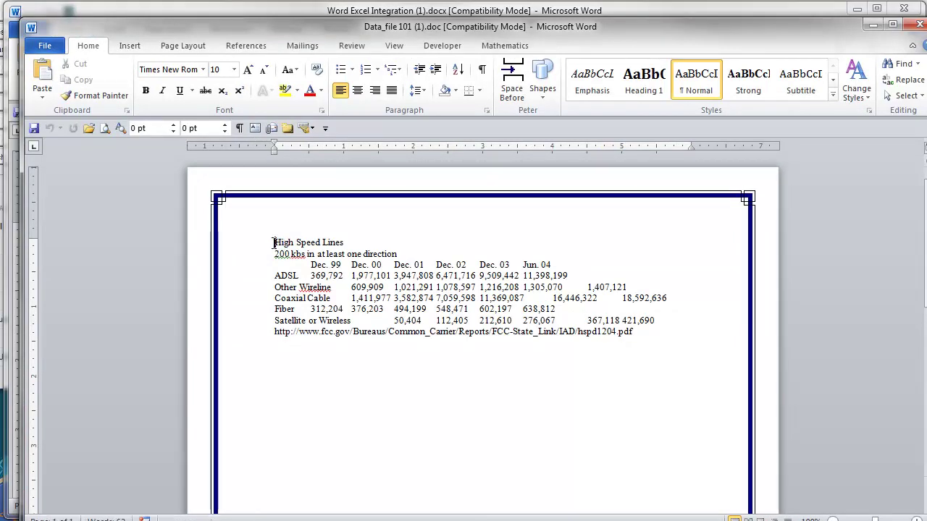
{"action": "left_click_drag", "start_coordinate": [275, 243], "coordinate": [640, 341]}
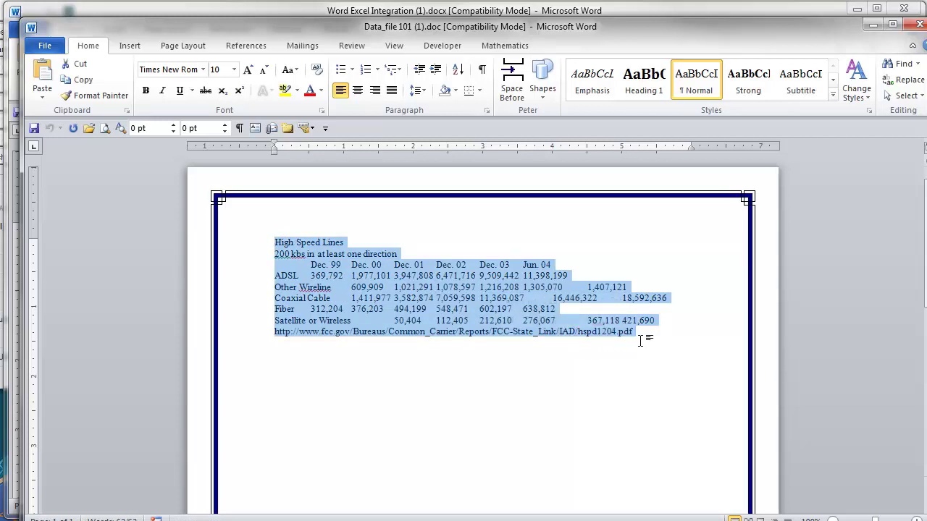
- Switch to the blank Excel workbook and paste the copied High Speed Lines data starting at cell A1 of Sheet1
{"action": "key", "text": "alt+Tab"}
{"action": "key", "text": "alt+Tab"}
{"action": "key", "text": "alt+Tab"}
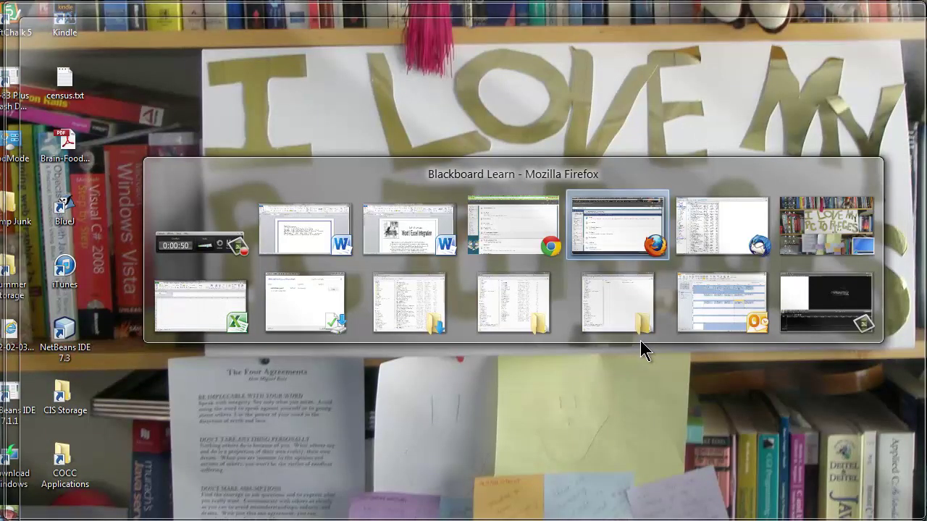
{"action": "left_click", "coordinate": [217, 291]}
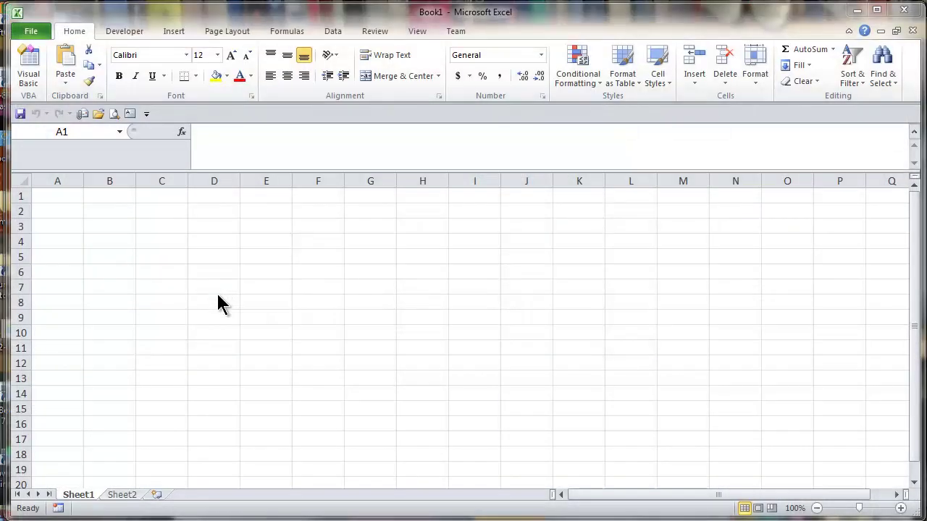
{"action": "key", "text": "alt+Tab"}
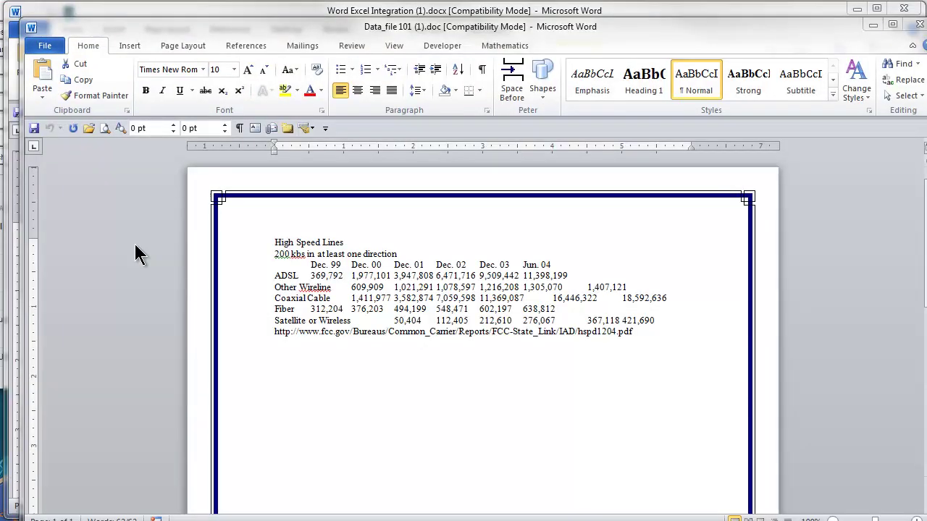
{"action": "key", "text": "alt+Tab"}
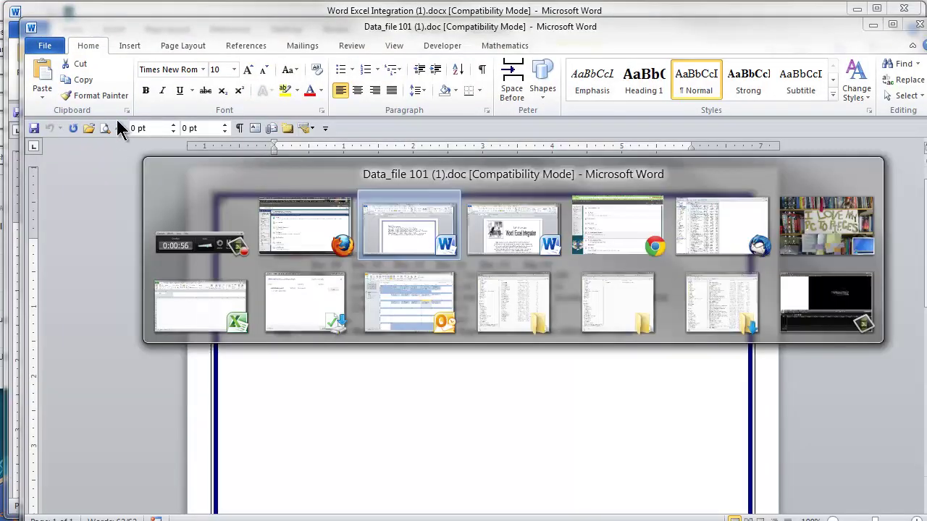
{"action": "key", "text": "alt+Tab"}
{"action": "left_click", "coordinate": [181, 288]}
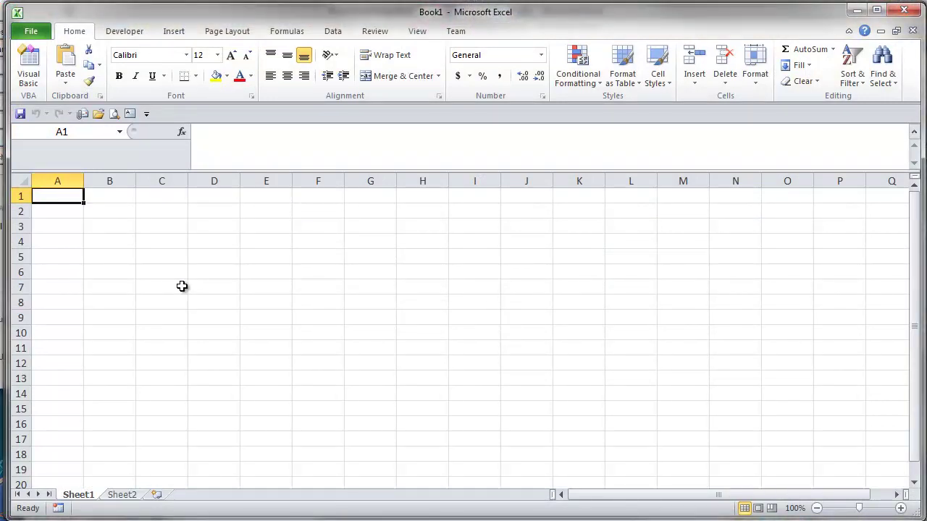
{"action": "type", "text": "High Speed Lines 200 kbs in at least one direction \tDec. 99\tDec. 00\tDec. 01\tDec. 02\tDec. 03\tJun. 04 ADSL\t369,792\t1,977,101\t3,947,808\t6,471,716\t9,509,442\t11,398,199 Other Wirelin\t609,909\t1,021,291\t1,078,597\t1,216,208\t1,305,070\t1,407,121 Coaxial Cable\t1,411,977\t3,582,874\t7,059,598\t11,369,087\t16,446,322\t18,592,636 Fiber\t312,204\t376,203\t494,199\t548,471\t602,197\t638,812 Satellite or W\t50,404\t112,405\t212,610\t276,067\t367,118\t421,690 http://www.fcc.gov/Bureaus/Common_Carrier/Reports/FCC-State_Link/IAD/hspd1204.pdf"}
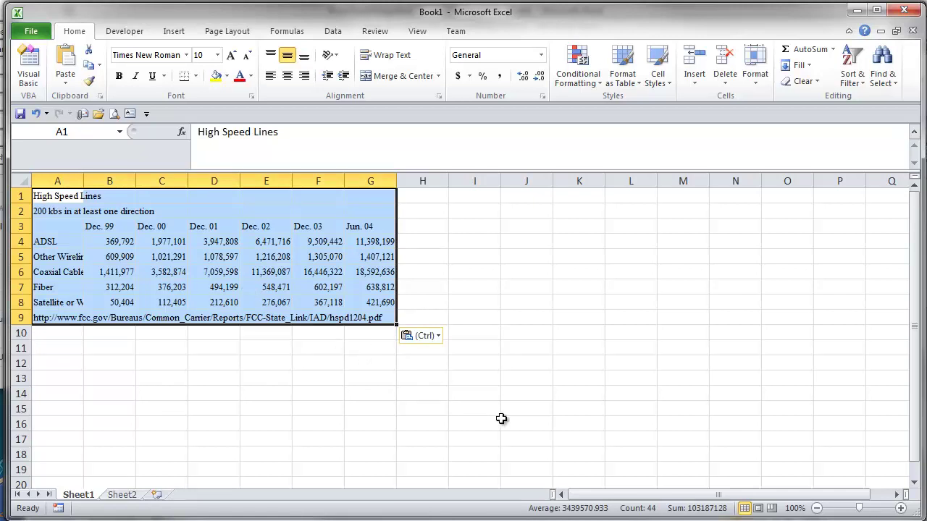
{"action": "scroll", "coordinate": [501, 419], "scroll_direction": "up", "scroll_amount": 2, "text": "ctrl"}
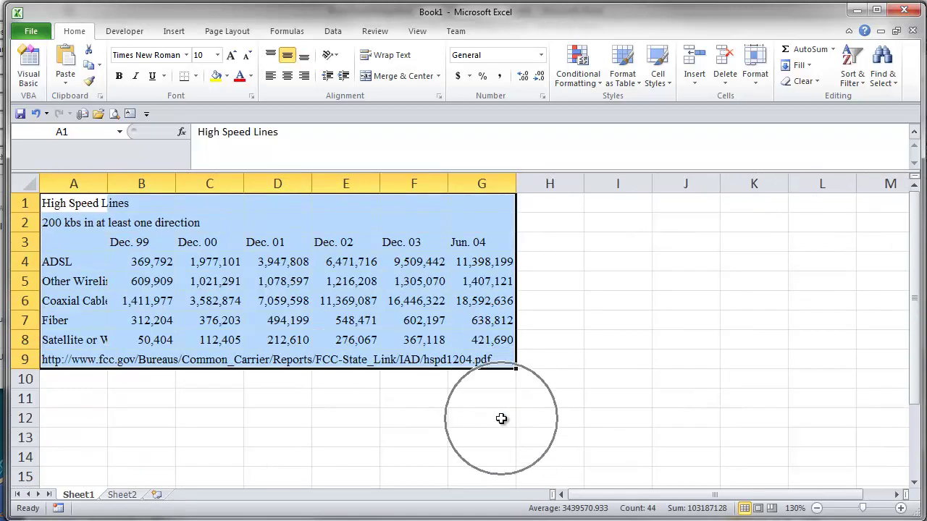
{"action": "left_click", "coordinate": [128, 244]}
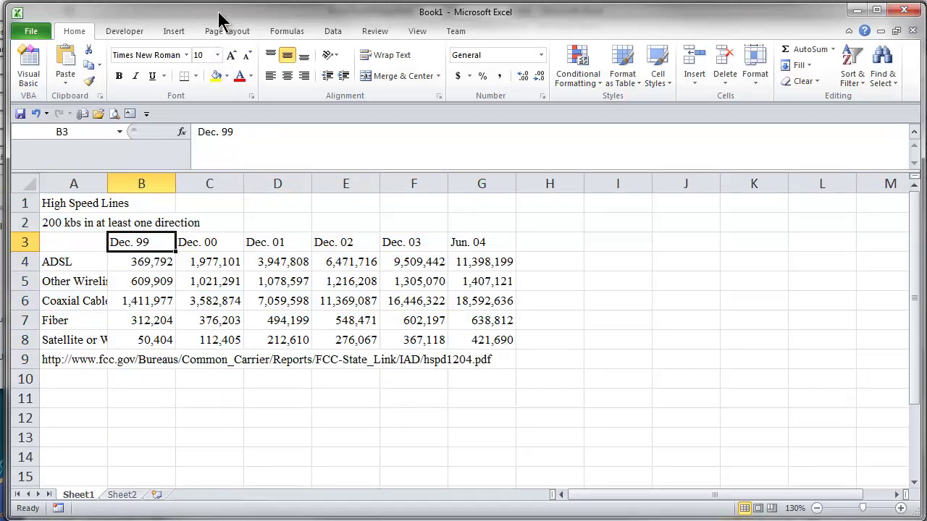
- Switch back to the Data_file 101 document in Word and close it
{"action": "key", "text": "alt+Tab"}
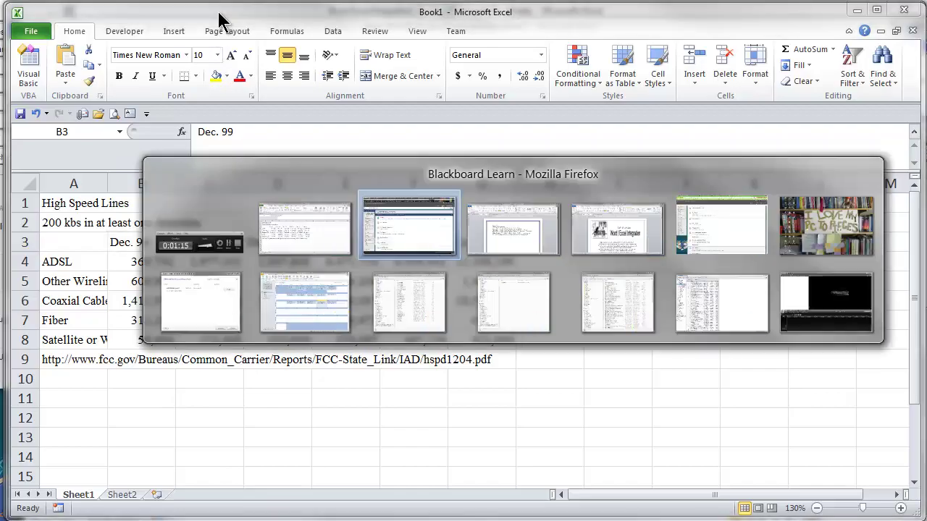
{"action": "key", "text": "ctrl+a"}
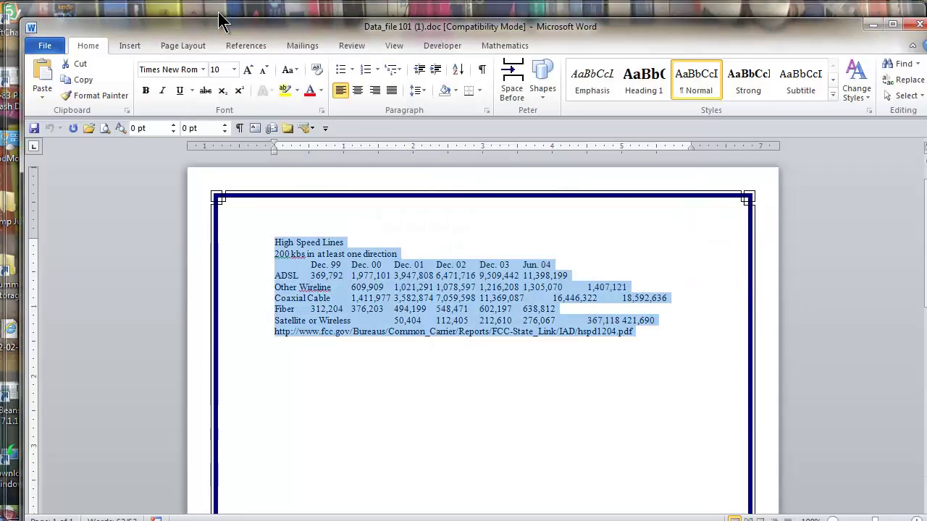
{"action": "left_click", "coordinate": [915, 26]}
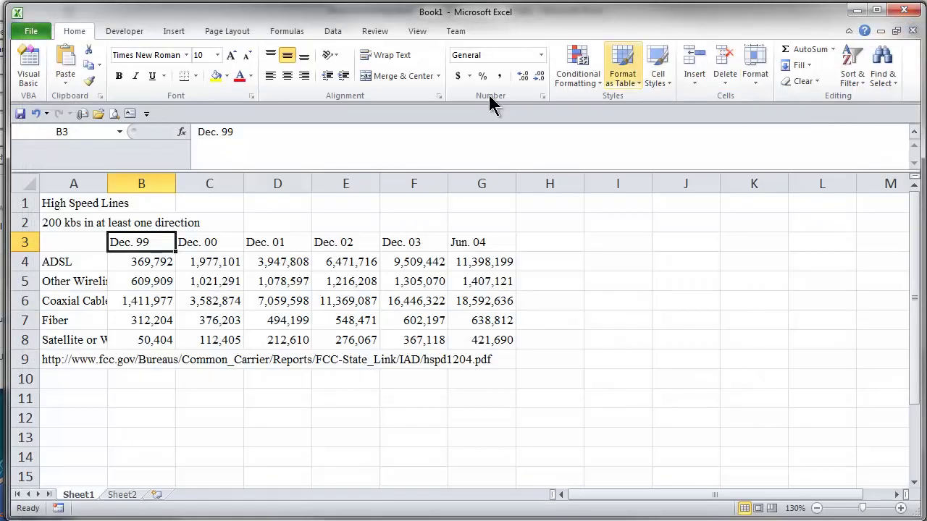
- Switch to the Word Excel Integration document and read through the bulleted lab exercise instructions
{"action": "key", "text": "alt+Tab"}
{"action": "key", "text": "Tab"}
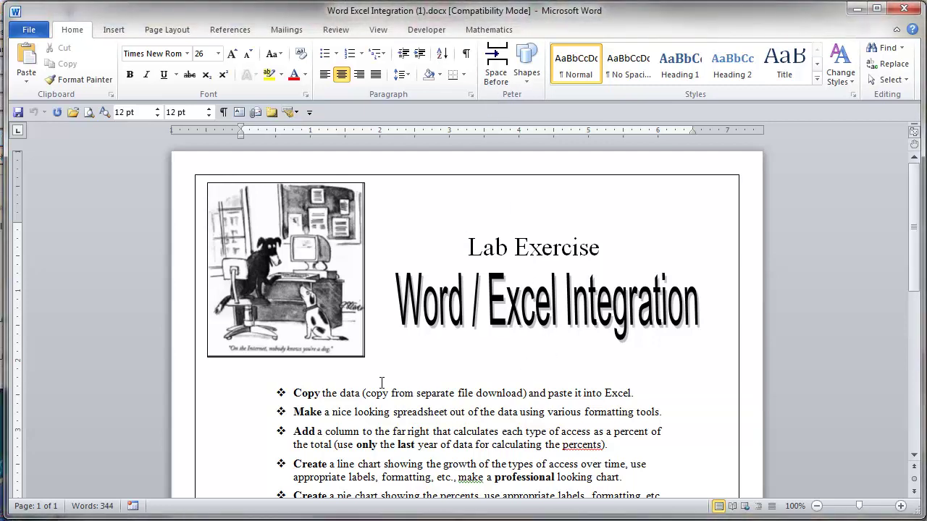
{"action": "left_click_drag", "start_coordinate": [366, 396], "coordinate": [297, 363]}
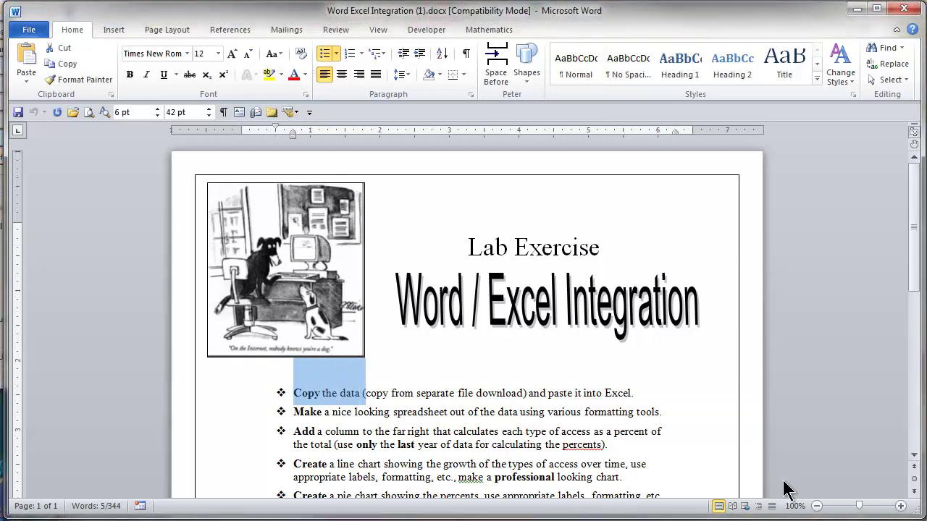
{"action": "left_click", "coordinate": [901, 507]}
{"action": "left_click", "coordinate": [900, 507]}
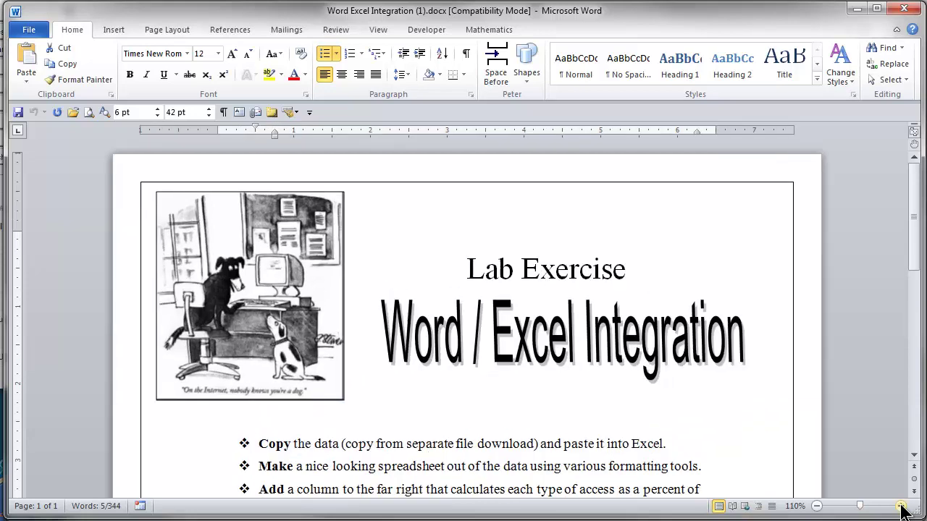
{"action": "left_click", "coordinate": [901, 507]}
{"action": "scroll", "coordinate": [718, 403], "scroll_direction": "down", "scroll_amount": 6}
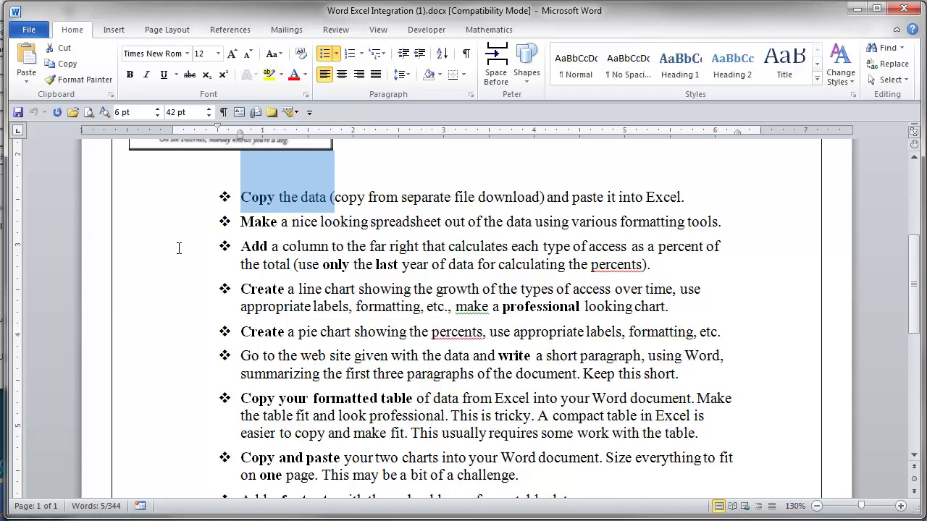
- Return to the Excel workbook and enter the column header % in cell H3
{"action": "key", "text": "alt+Tab"}
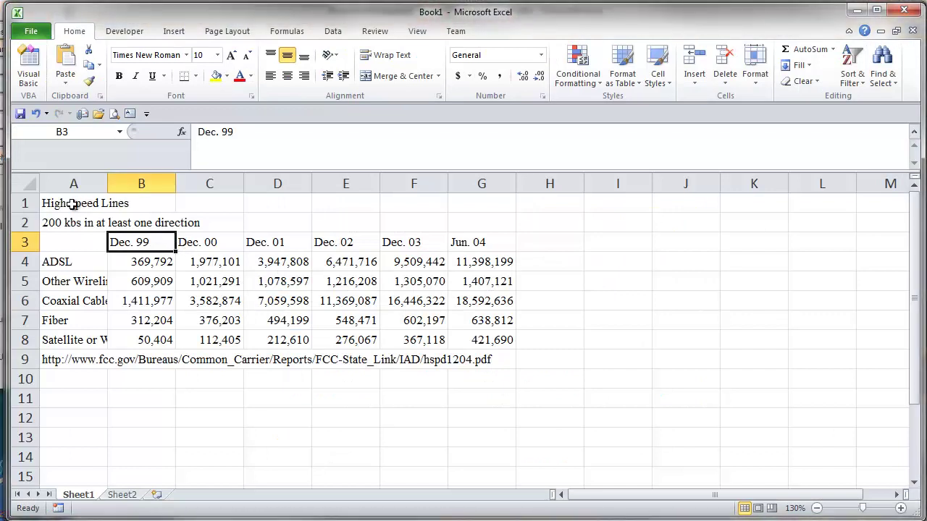
{"action": "left_click", "coordinate": [556, 245]}
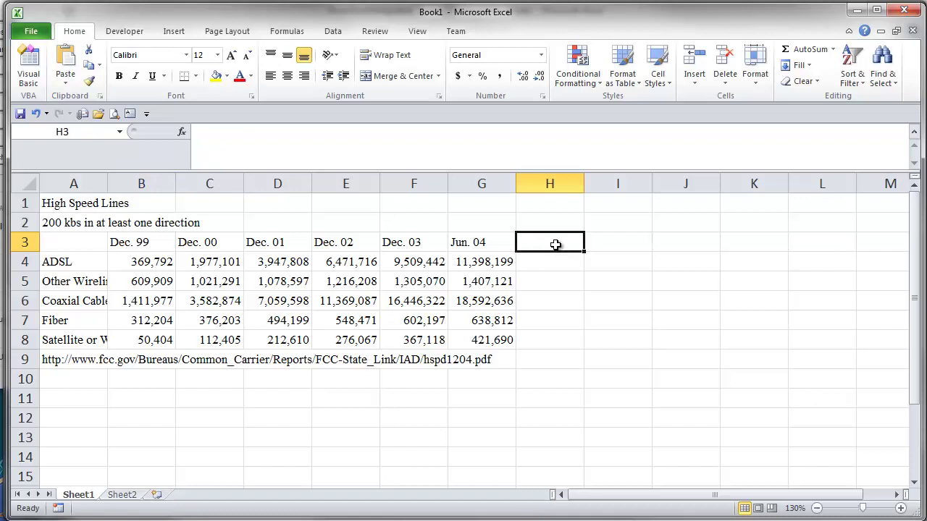
{"action": "type", "text": "%"}
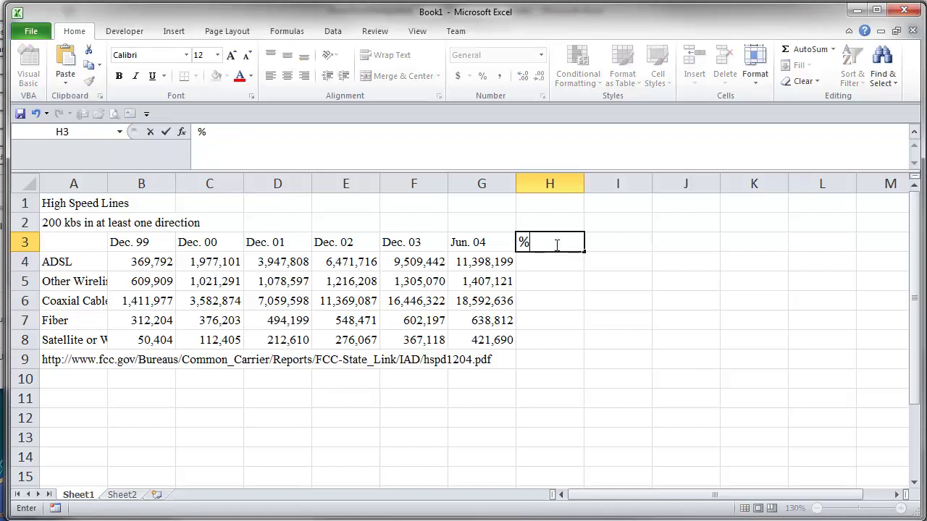
{"action": "key", "text": "Return"}
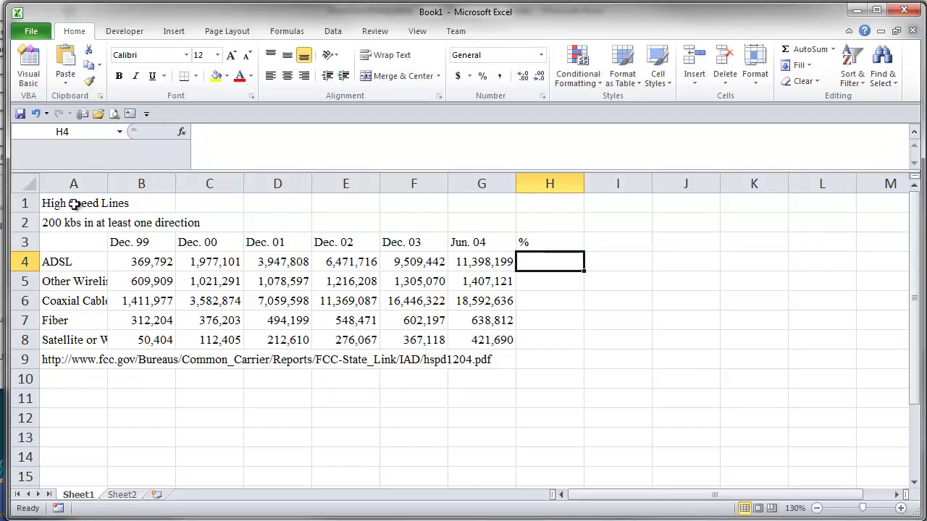
- Merge and center the High Speed Lines title across A1:H1
{"action": "left_click_drag", "start_coordinate": [58, 202], "coordinate": [535, 203]}
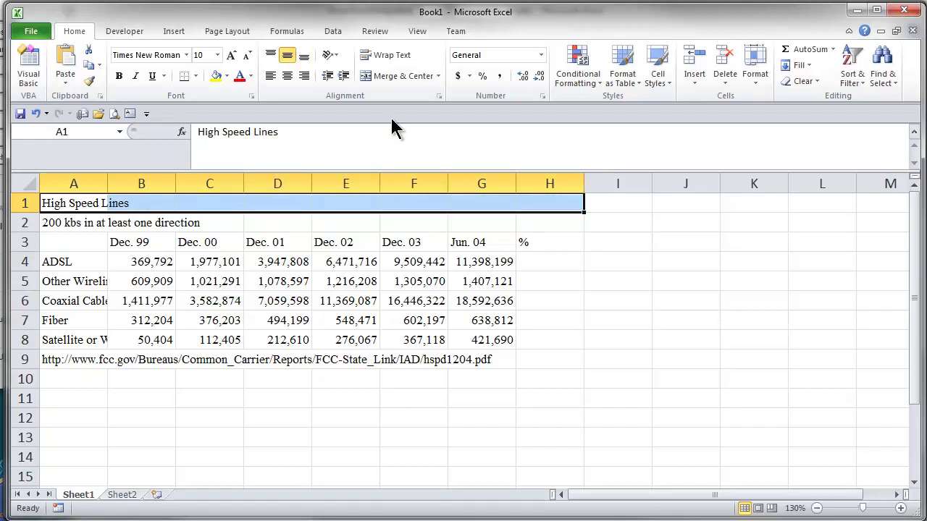
{"action": "left_click", "coordinate": [397, 76]}
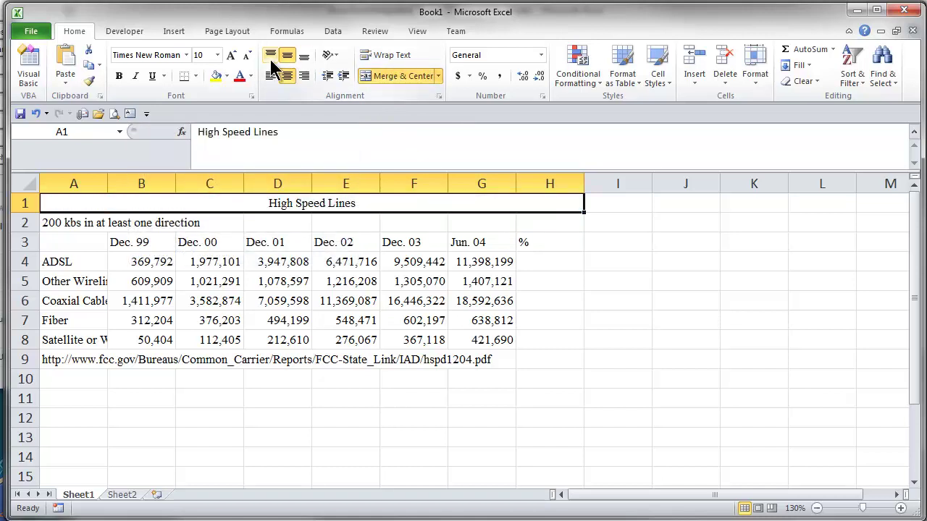
- Increase the High Speed Lines title's font size to 26 and give its merged cell a light aqua fill
{"action": "left_click", "coordinate": [231, 56]}
{"action": "left_click", "coordinate": [232, 57]}
{"action": "left_click", "coordinate": [232, 57]}
{"action": "left_click", "coordinate": [232, 56]}
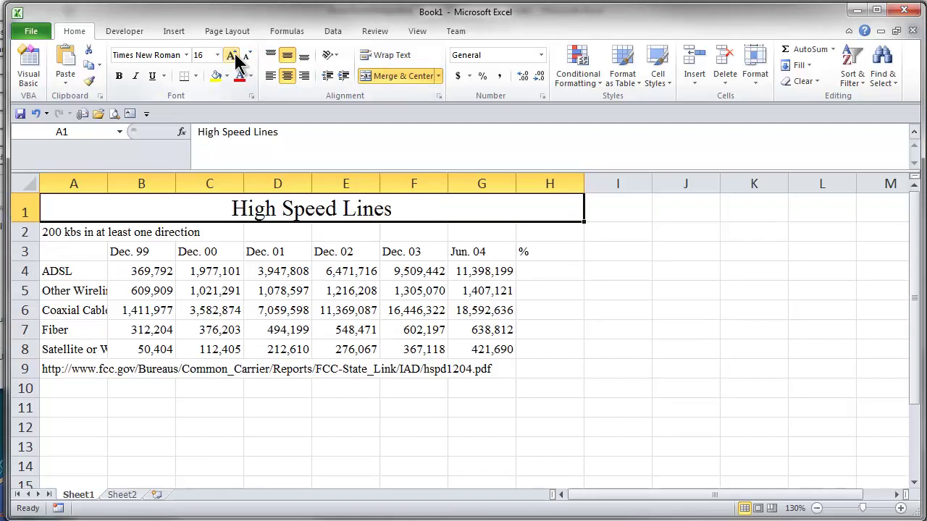
{"action": "left_click", "coordinate": [232, 56]}
{"action": "left_click", "coordinate": [232, 56]}
{"action": "left_click", "coordinate": [231, 56]}
{"action": "left_click", "coordinate": [231, 56]}
{"action": "left_click", "coordinate": [233, 57]}
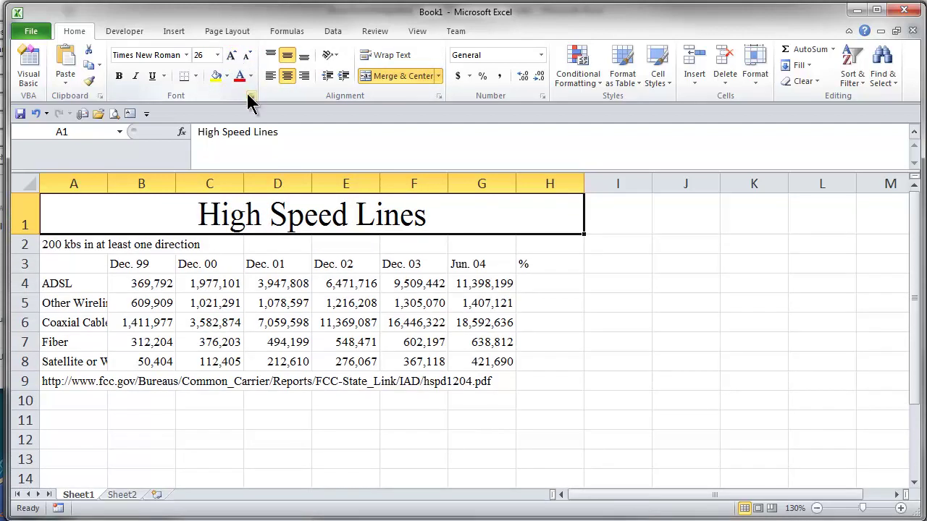
{"action": "left_click", "coordinate": [227, 77]}
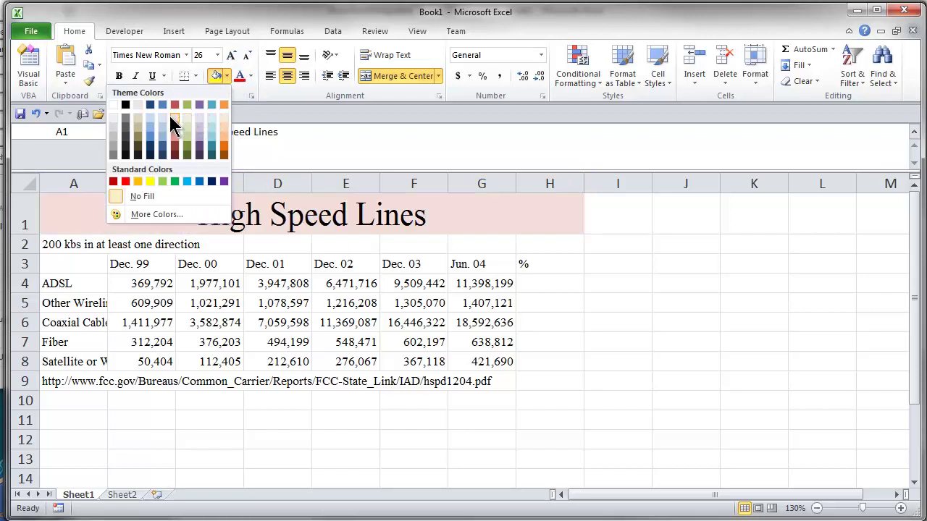
{"action": "left_click", "coordinate": [212, 127]}
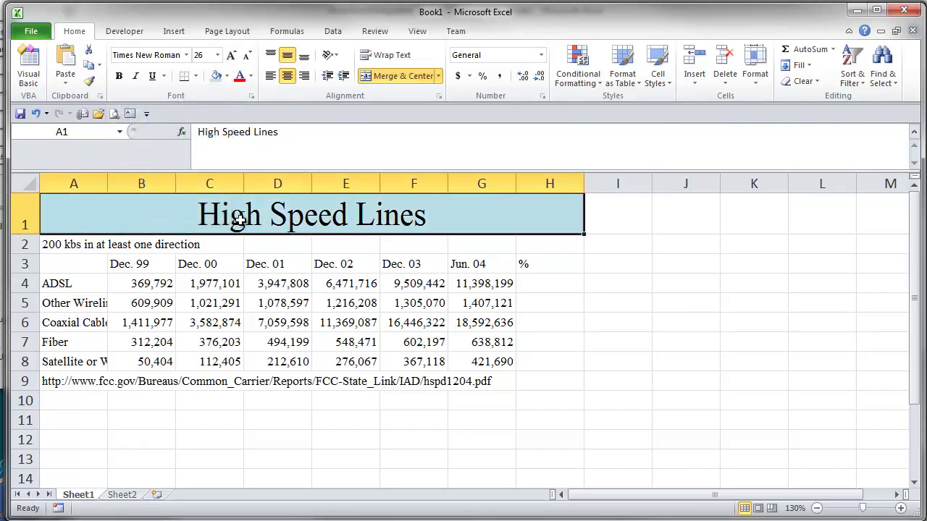
- Merge and center the subtitle "200 kbs in at least one direction" across A2:H2 and increase its font size to 14
{"action": "left_click_drag", "start_coordinate": [49, 244], "coordinate": [548, 248]}
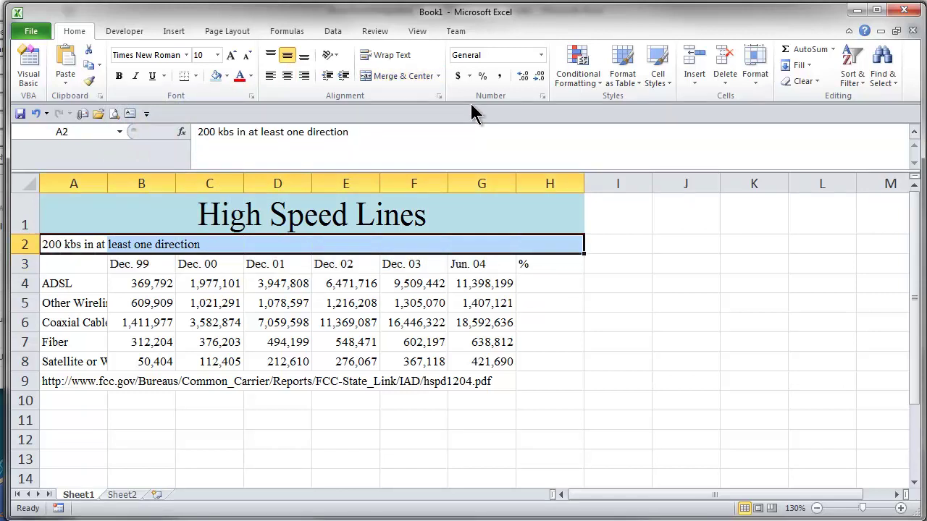
{"action": "left_click", "coordinate": [424, 77]}
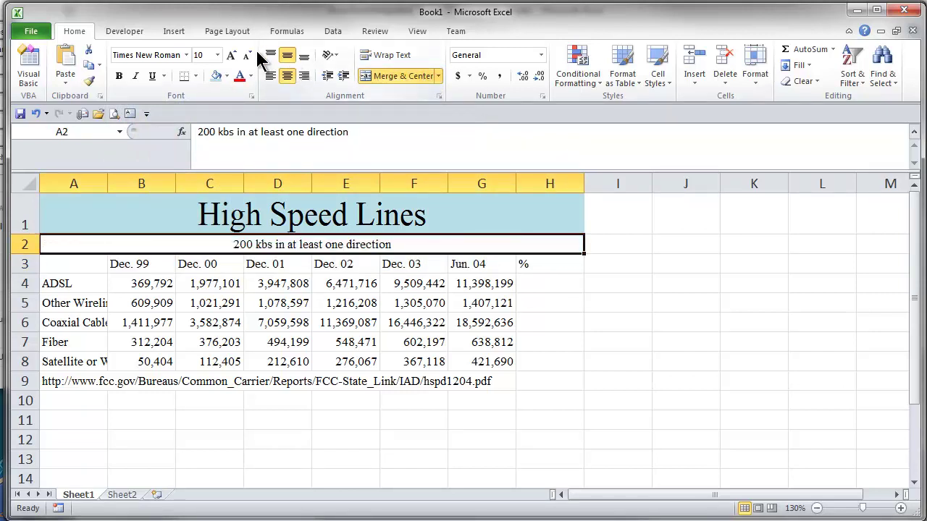
{"action": "left_click", "coordinate": [231, 55]}
{"action": "left_click", "coordinate": [230, 55]}
{"action": "left_click", "coordinate": [231, 55]}
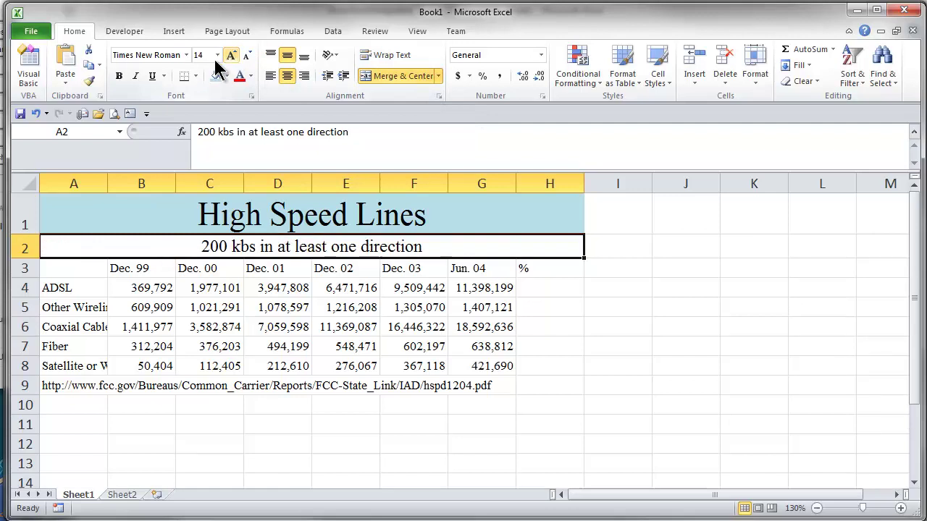
- Make both the subtitle and the title bold, and give the subtitle the same light aqua fill as the title
{"action": "left_click", "coordinate": [119, 77]}
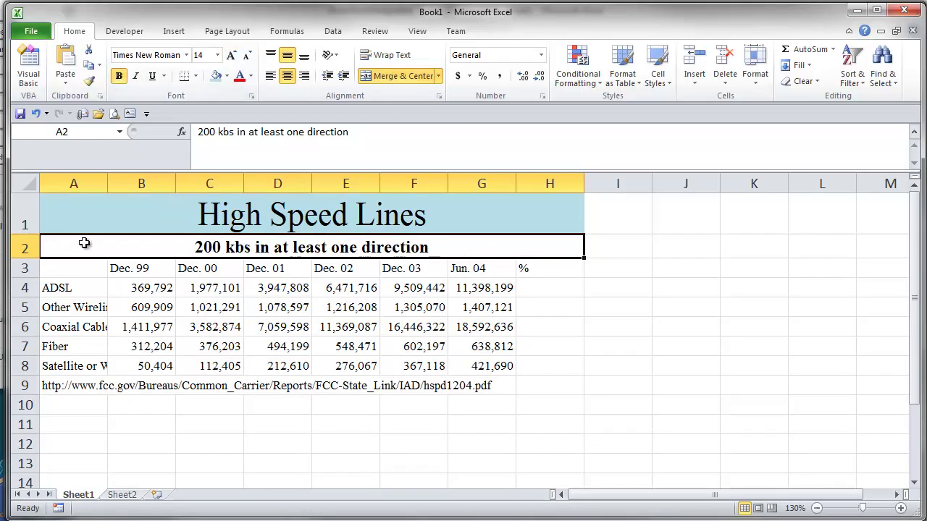
{"action": "left_click", "coordinate": [216, 77]}
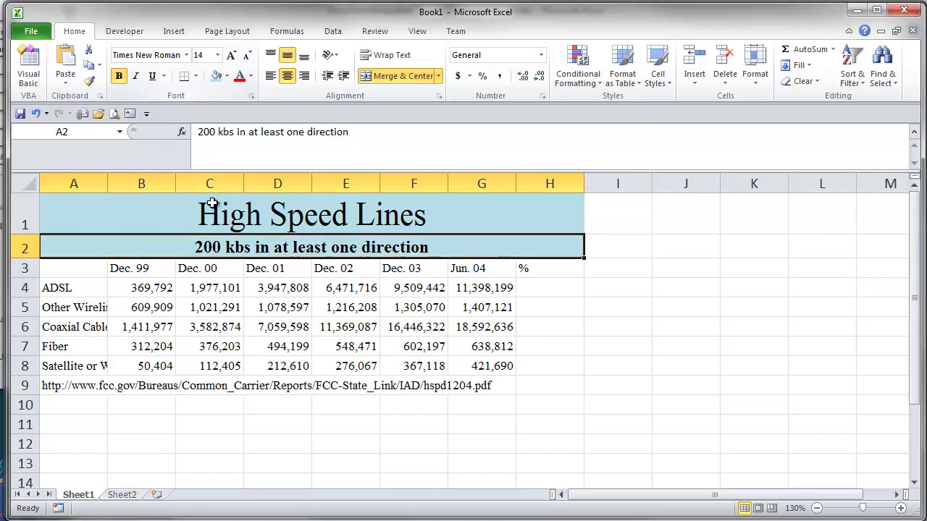
{"action": "left_click", "coordinate": [161, 215]}
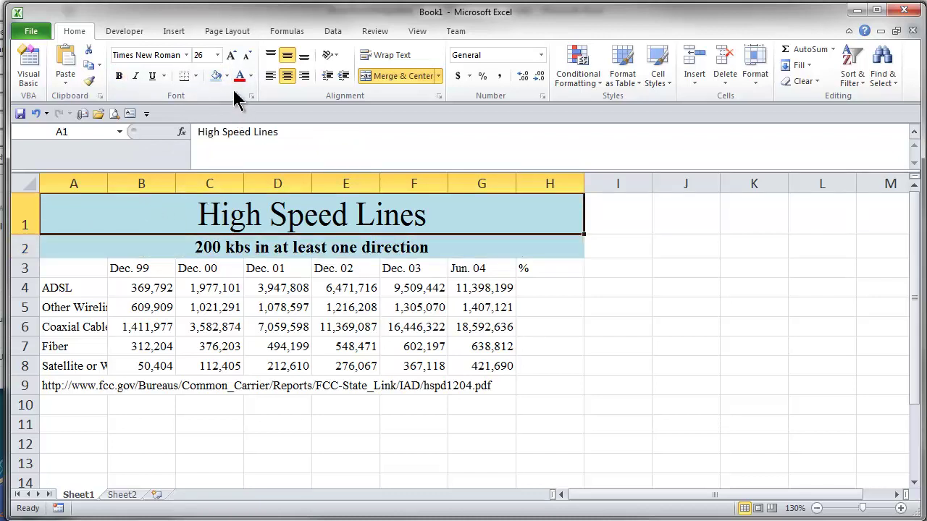
{"action": "left_click", "coordinate": [118, 76]}
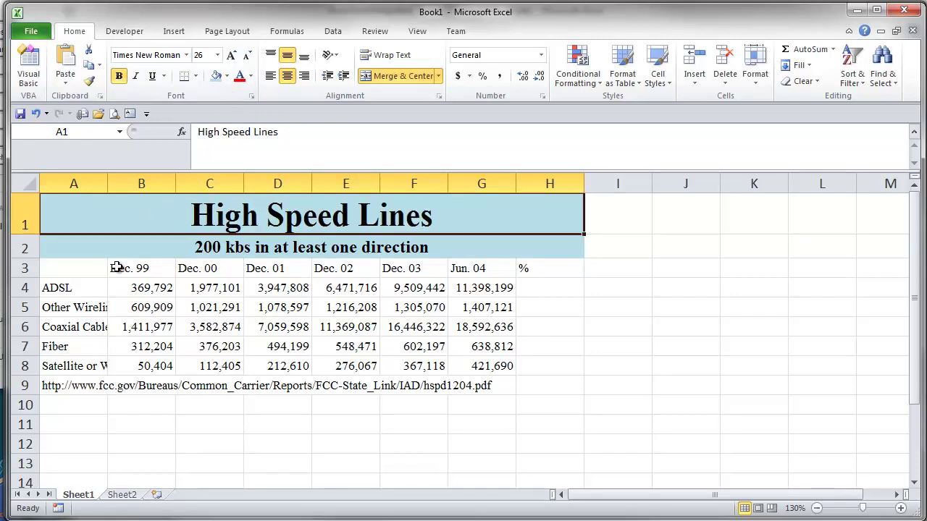
- Make the date headings in B3:G3 bold and center them
{"action": "left_click_drag", "start_coordinate": [117, 269], "coordinate": [490, 272]}
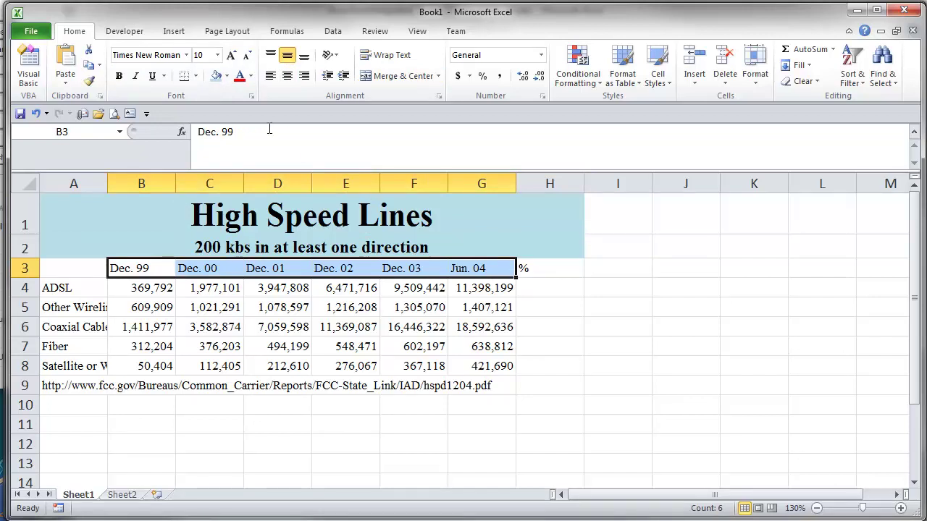
{"action": "left_click", "coordinate": [119, 77]}
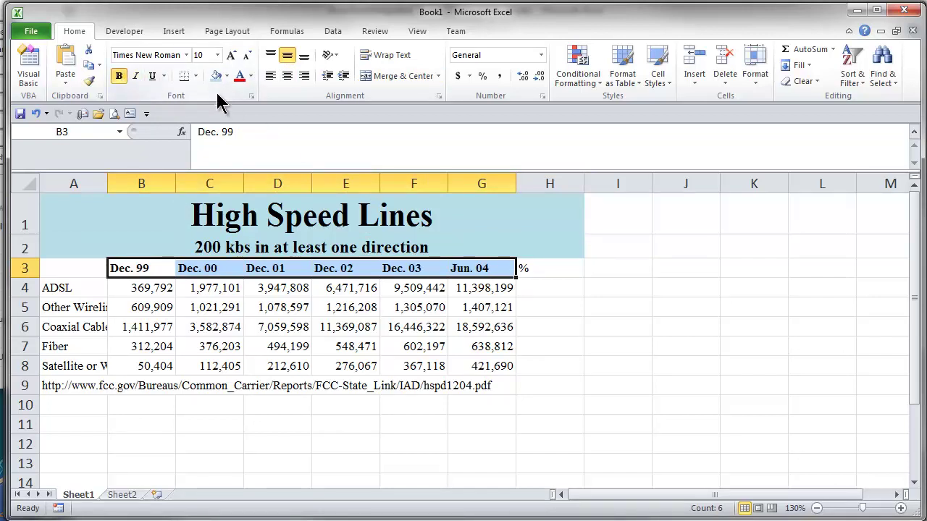
{"action": "left_click", "coordinate": [288, 77]}
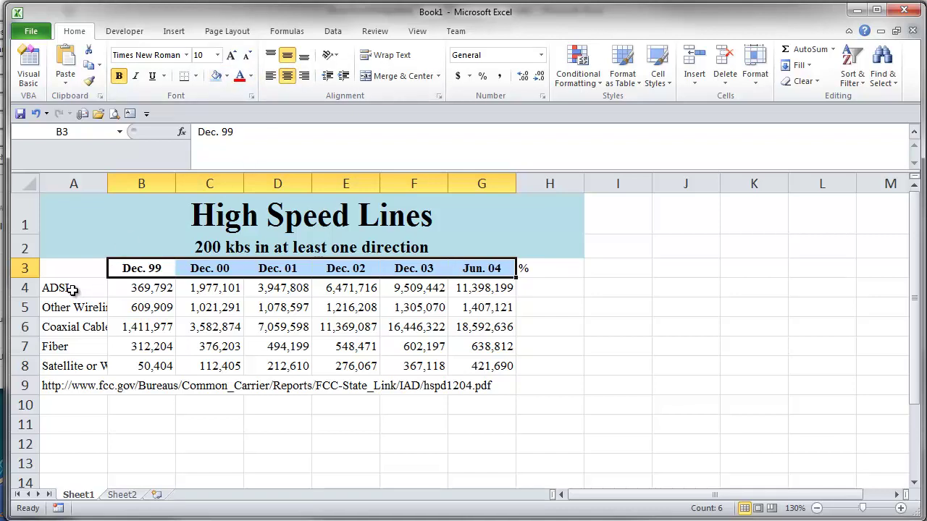
- Make the access-type labels in A4:A8 bold and widen column A so that "Satellite or Wireless" fits
{"action": "left_click_drag", "start_coordinate": [73, 291], "coordinate": [73, 365]}
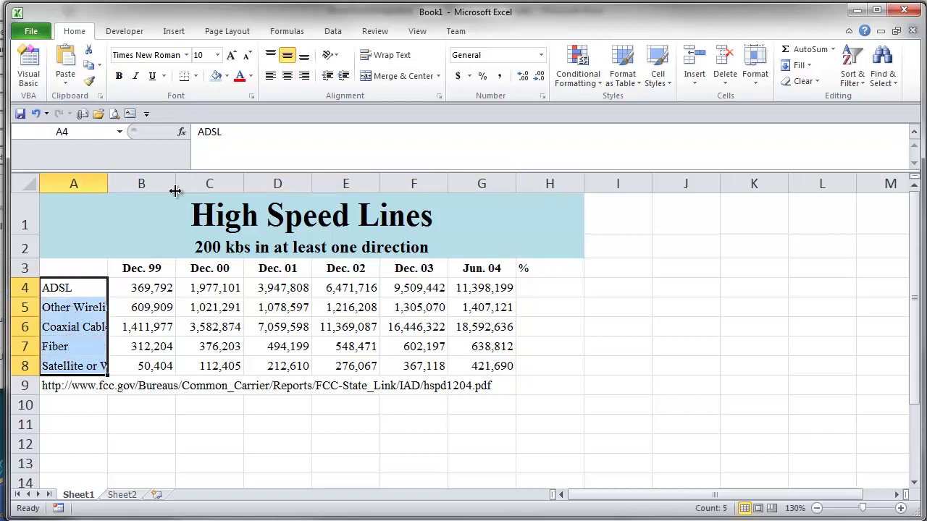
{"action": "left_click", "coordinate": [120, 77]}
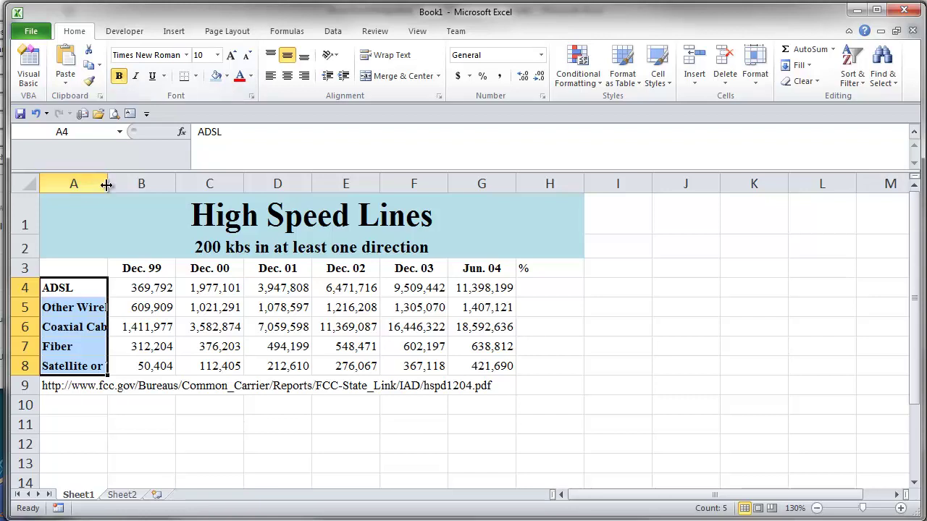
{"action": "left_click_drag", "start_coordinate": [108, 184], "coordinate": [131, 185]}
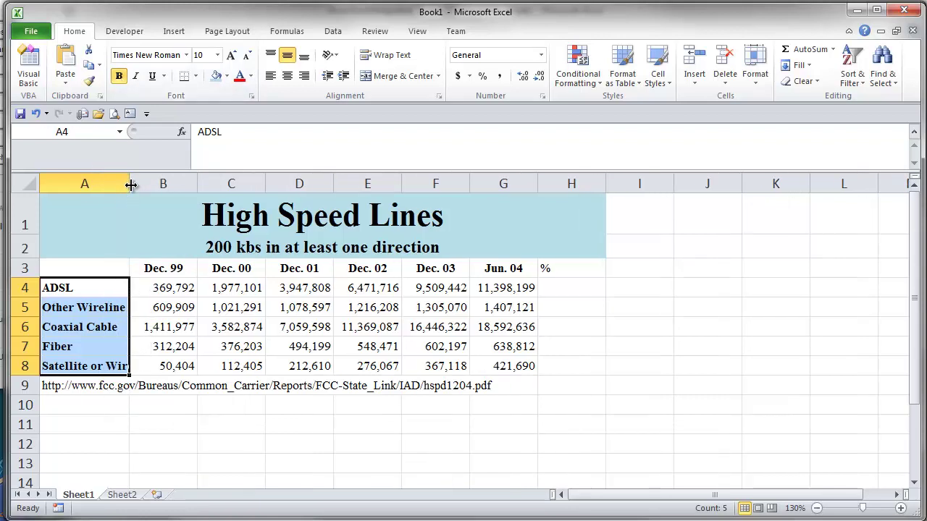
{"action": "double_click", "coordinate": [131, 185]}
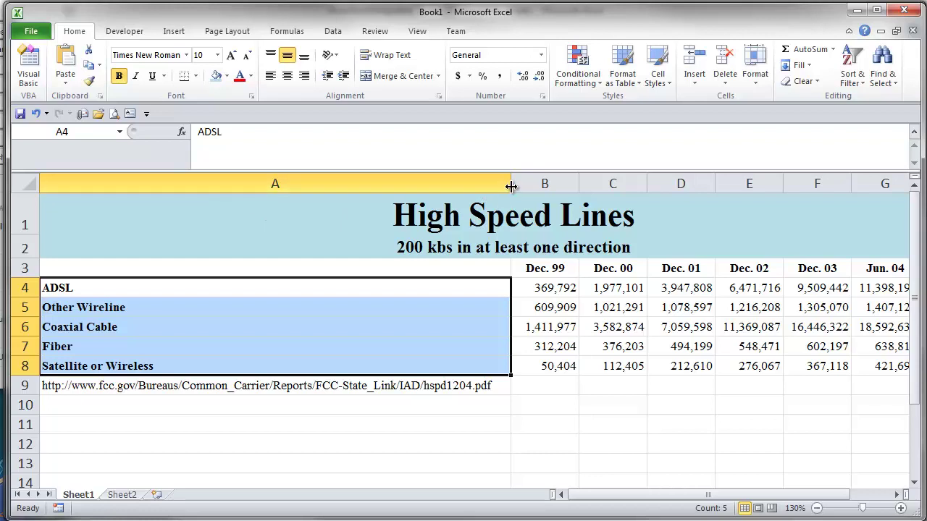
{"action": "left_click_drag", "start_coordinate": [512, 187], "coordinate": [159, 201]}
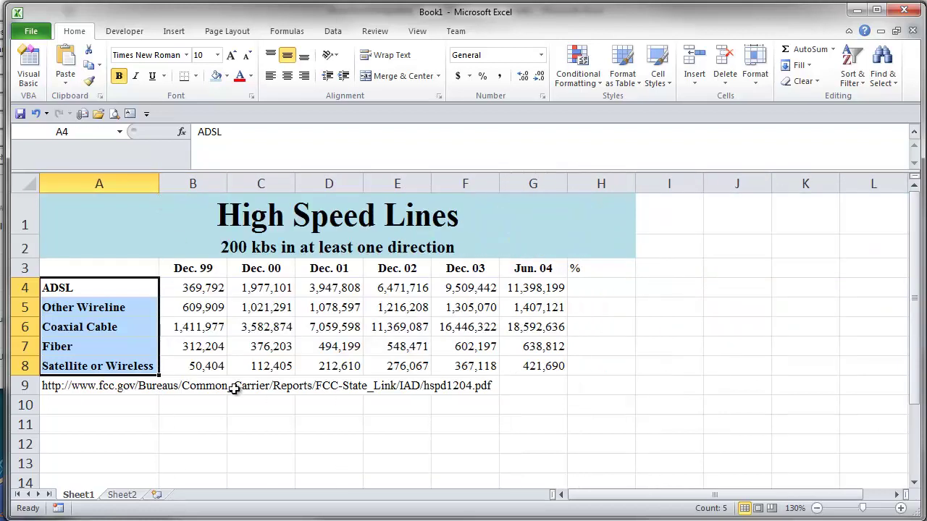
- Move the source web address from A9 down to A12
{"action": "left_click", "coordinate": [64, 387]}
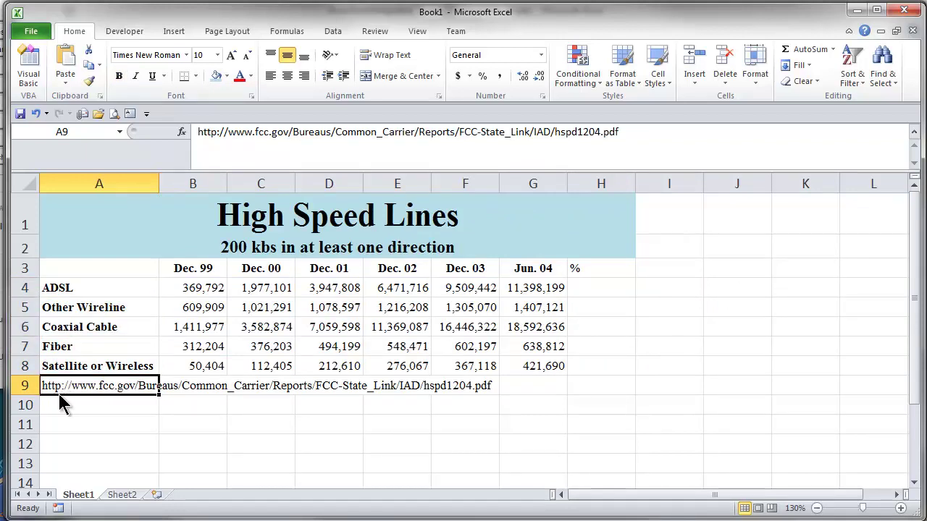
{"action": "left_click_drag", "start_coordinate": [60, 395], "coordinate": [58, 445]}
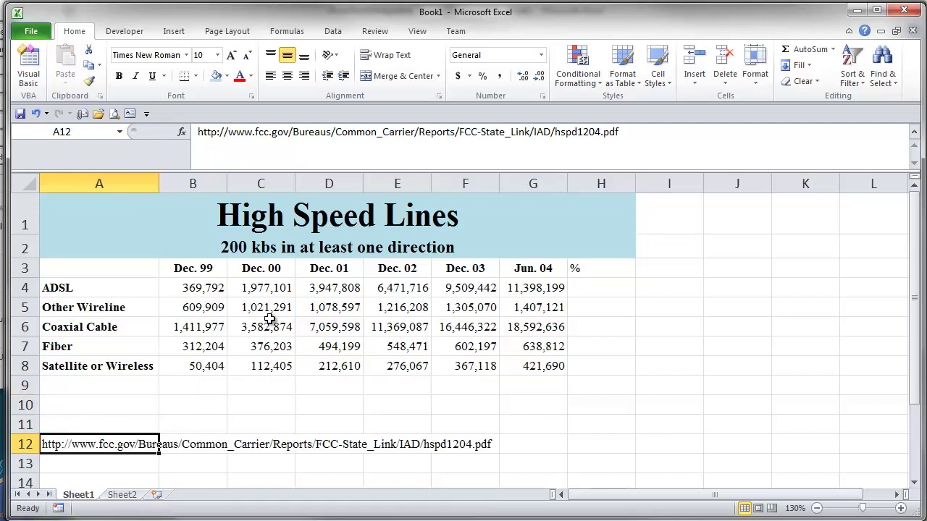
- Make the % heading in H3 bold and center it
{"action": "left_click", "coordinate": [594, 270]}
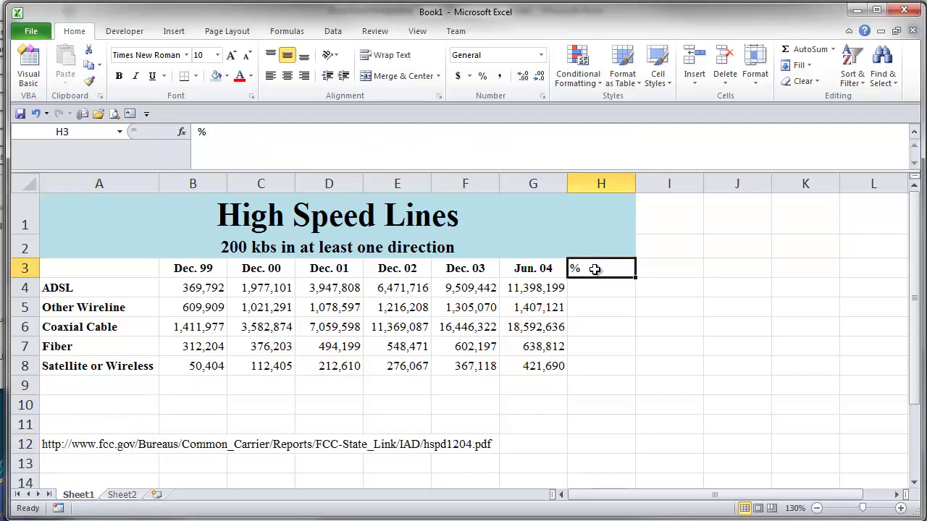
{"action": "left_click", "coordinate": [118, 75]}
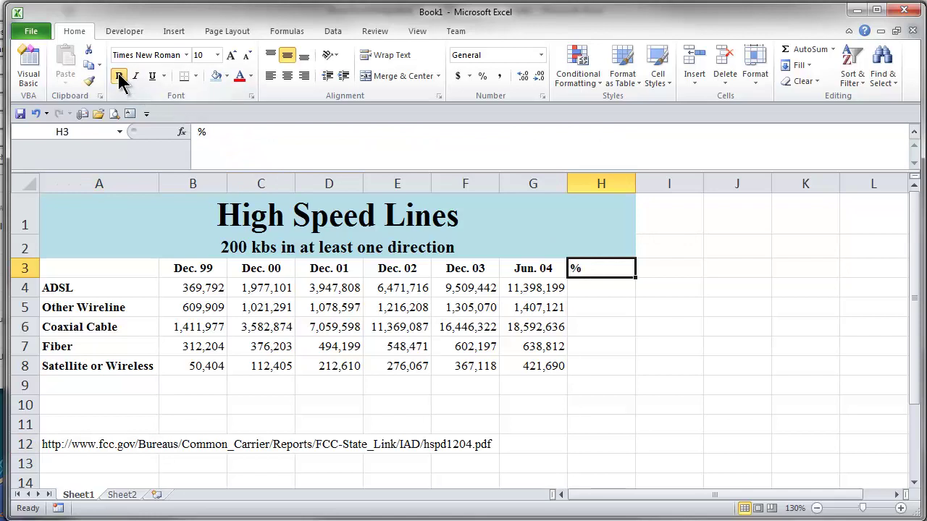
{"action": "left_click", "coordinate": [288, 76]}
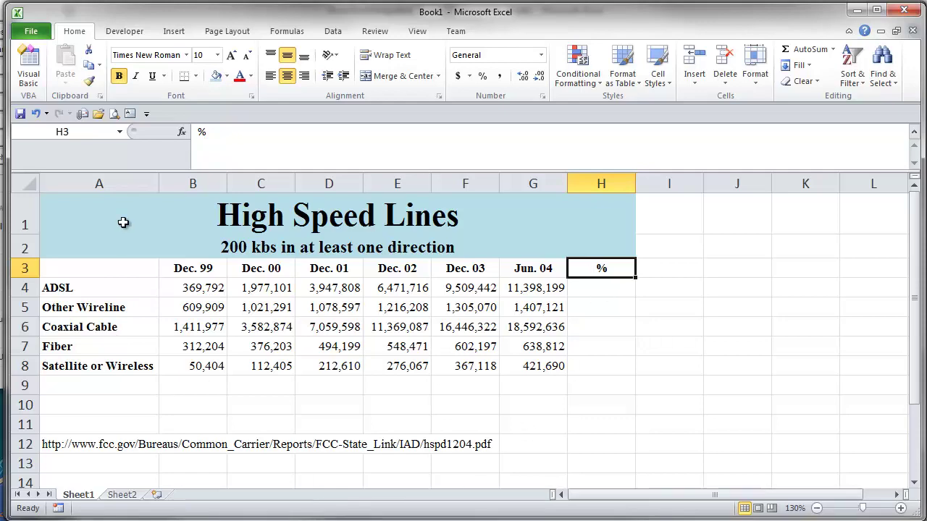
- Switch to the Word lab instructions, check which year's data the percent calculation must use, and return to the Excel workbook
{"action": "key", "text": "alt+Tab"}
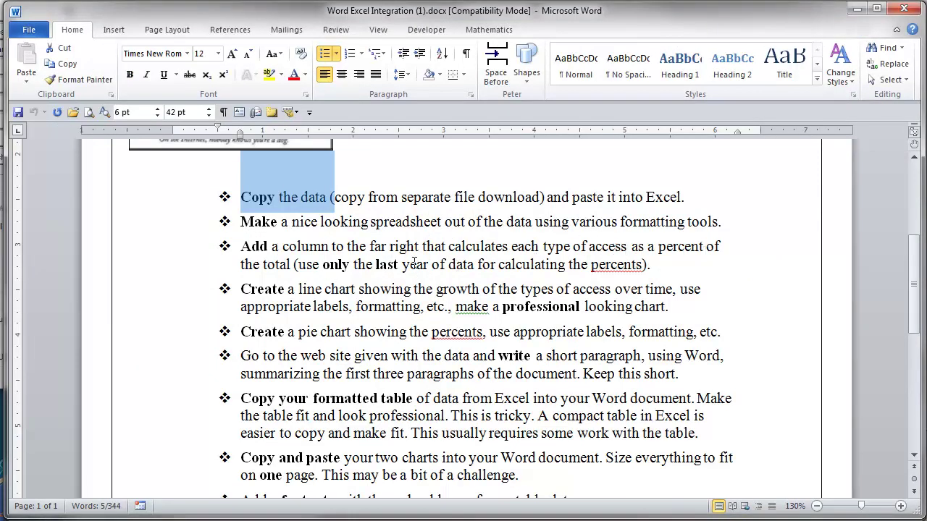
{"action": "left_click_drag", "start_coordinate": [323, 266], "coordinate": [491, 270]}
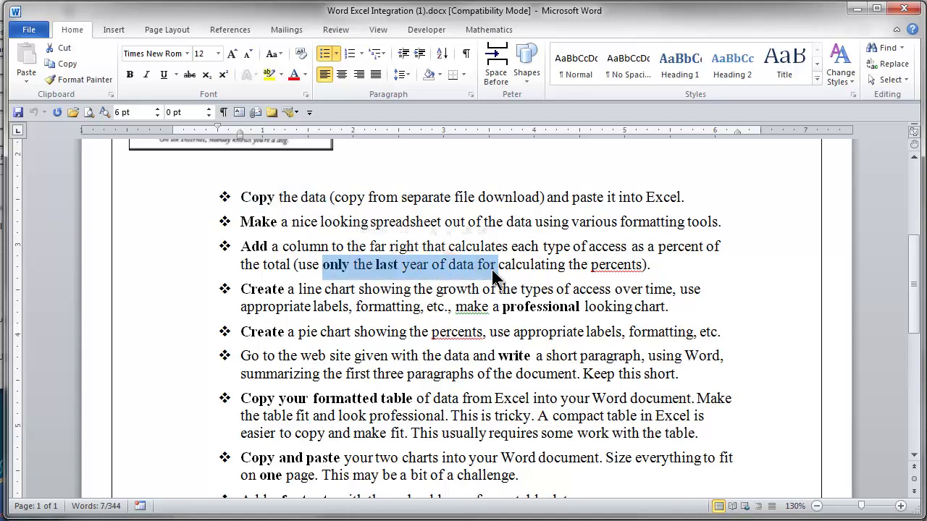
{"action": "key", "text": "alt+Tab"}
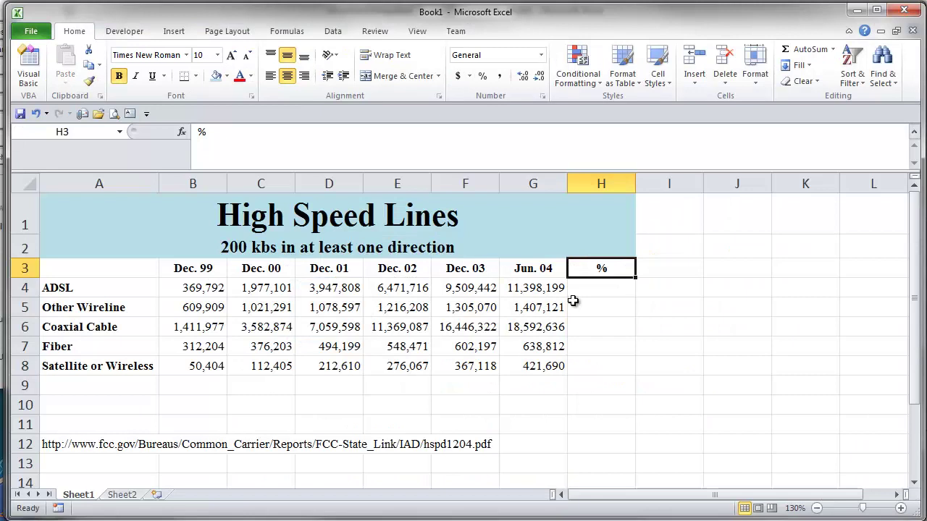
- Total the Jun. 04 column in G9 with an AutoSum of G4:G8
{"action": "left_click", "coordinate": [543, 270]}
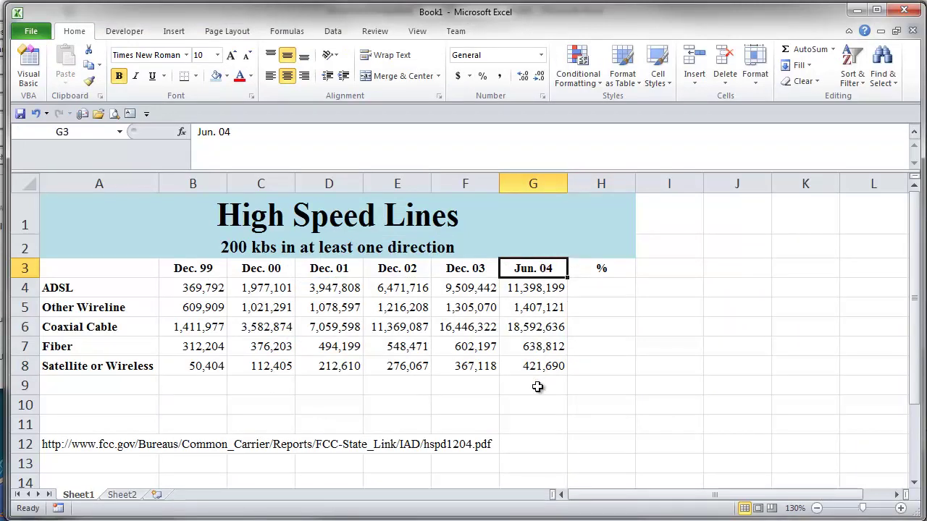
{"action": "left_click", "coordinate": [595, 287]}
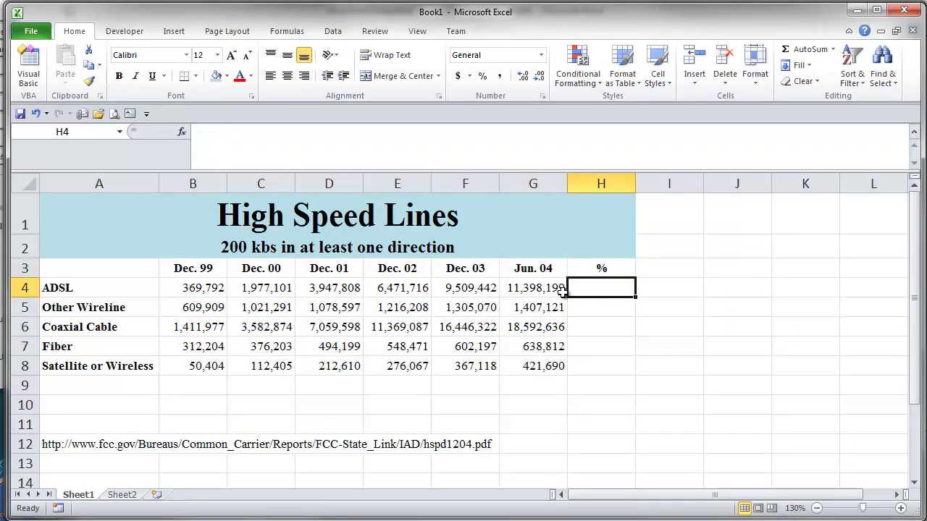
{"action": "left_click", "coordinate": [561, 291]}
{"action": "left_click", "coordinate": [542, 391]}
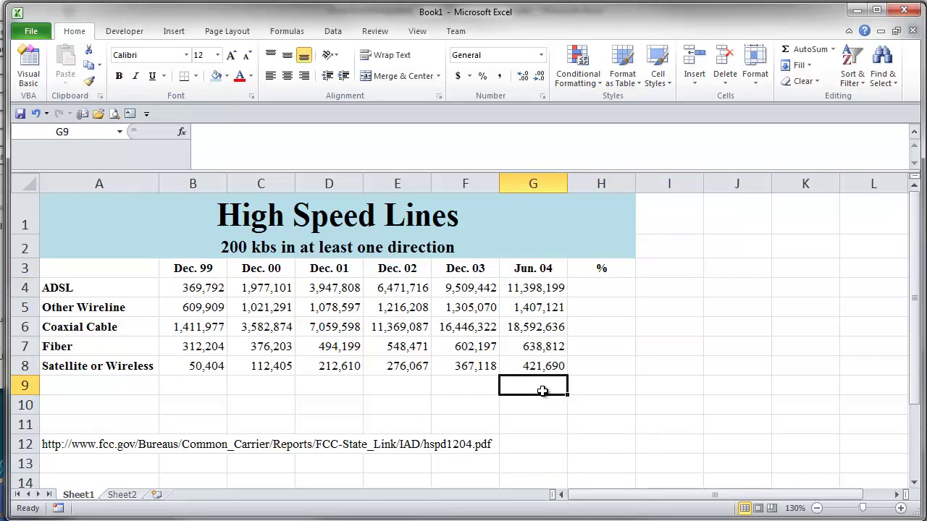
{"action": "left_click", "coordinate": [784, 58]}
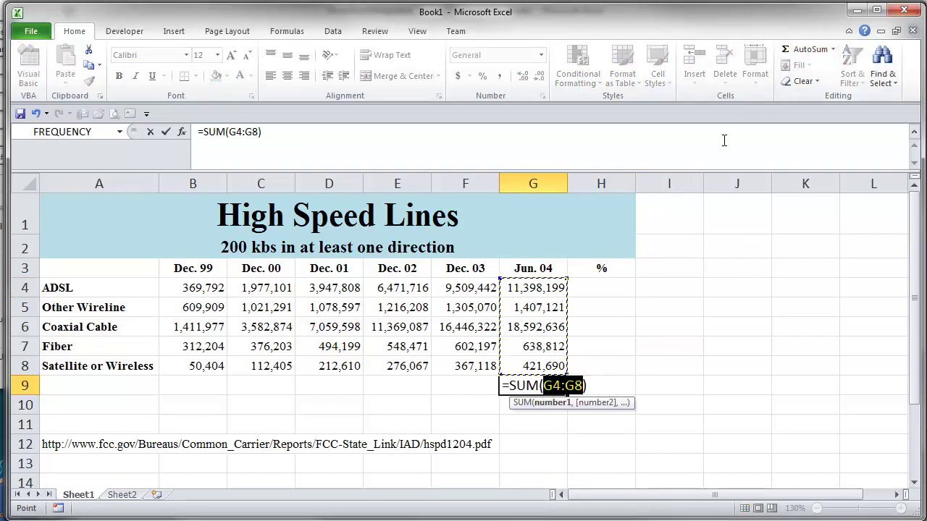
{"action": "key", "text": "Return"}
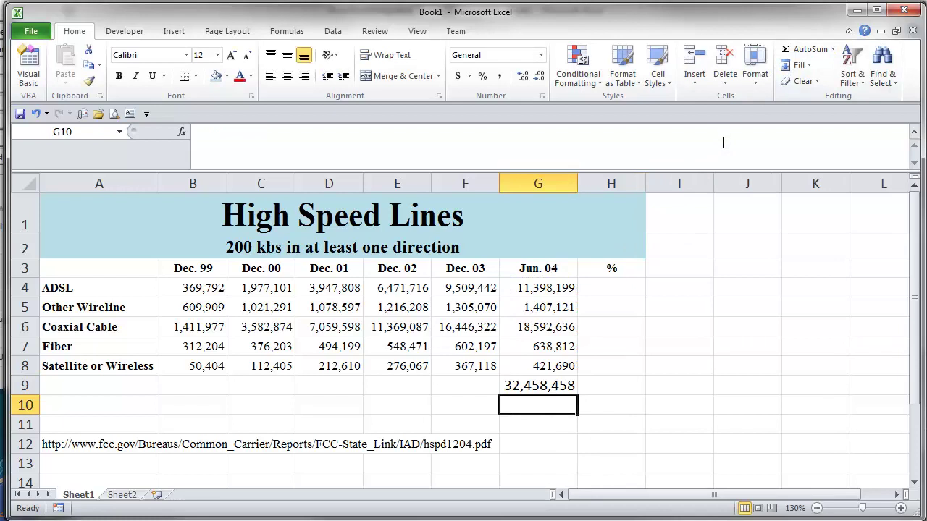
- Copy the formatting of the Satellite or Wireless value in G8 onto the Jun. 04 total in G9 with Format Painter
{"action": "left_click", "coordinate": [538, 389]}
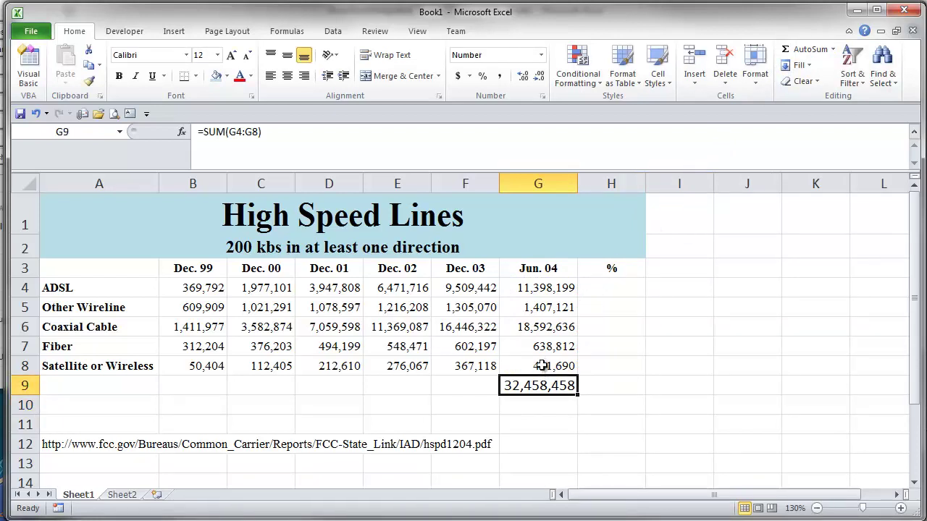
{"action": "left_click", "coordinate": [542, 365]}
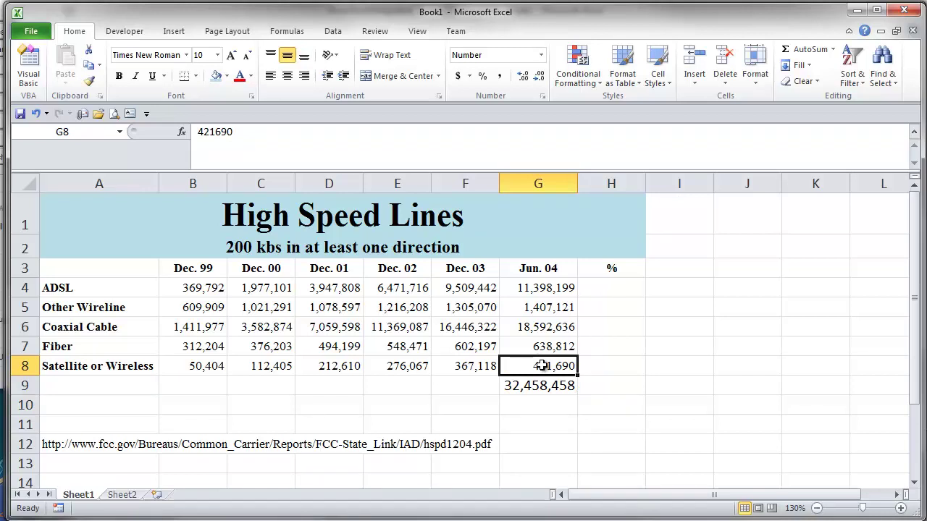
{"action": "left_click", "coordinate": [539, 388]}
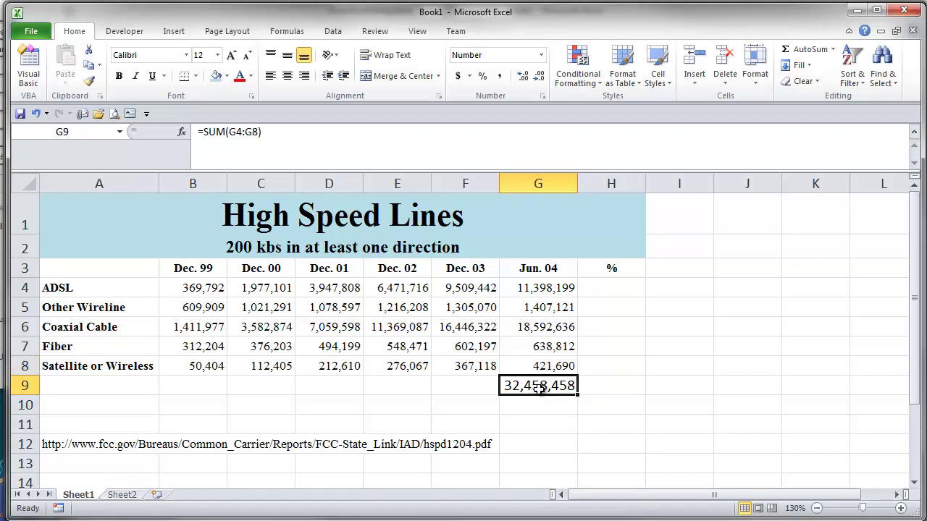
{"action": "left_click", "coordinate": [542, 365]}
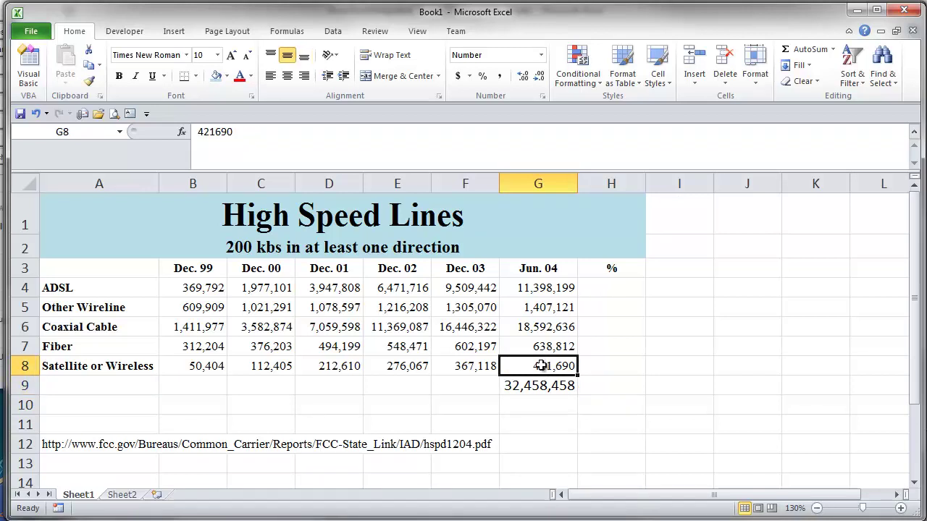
{"action": "left_click", "coordinate": [89, 82]}
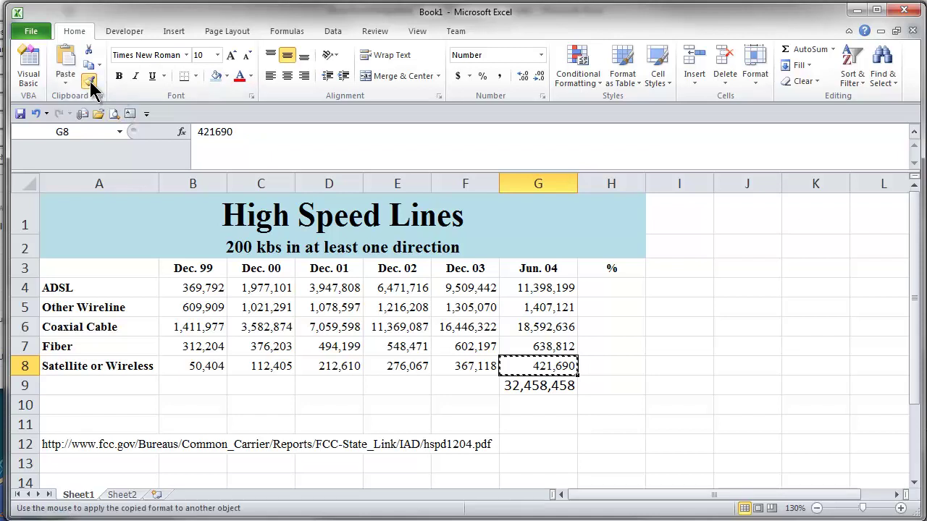
{"action": "left_click", "coordinate": [530, 386]}
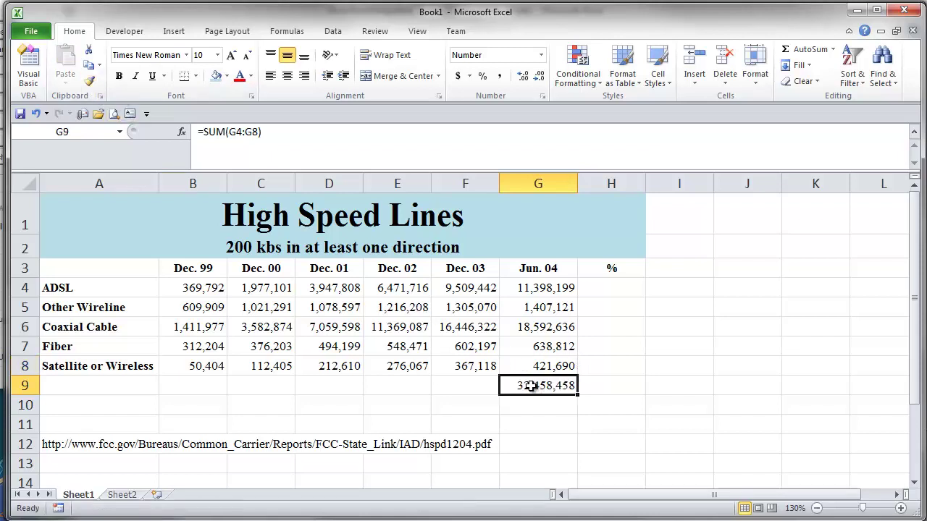
- Apply the formatting of G8 to the empty percent cells H4:H9 with Format Painter
{"action": "left_click", "coordinate": [621, 288]}
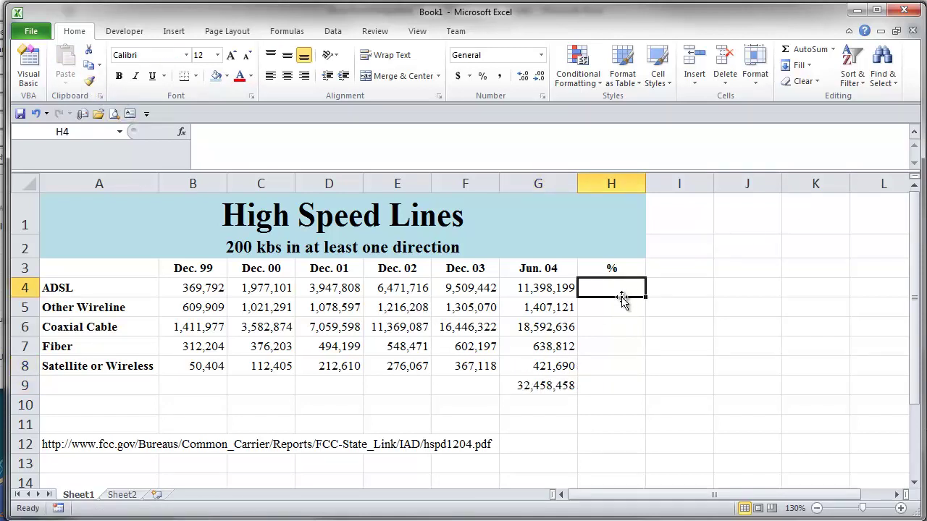
{"action": "left_click", "coordinate": [615, 269]}
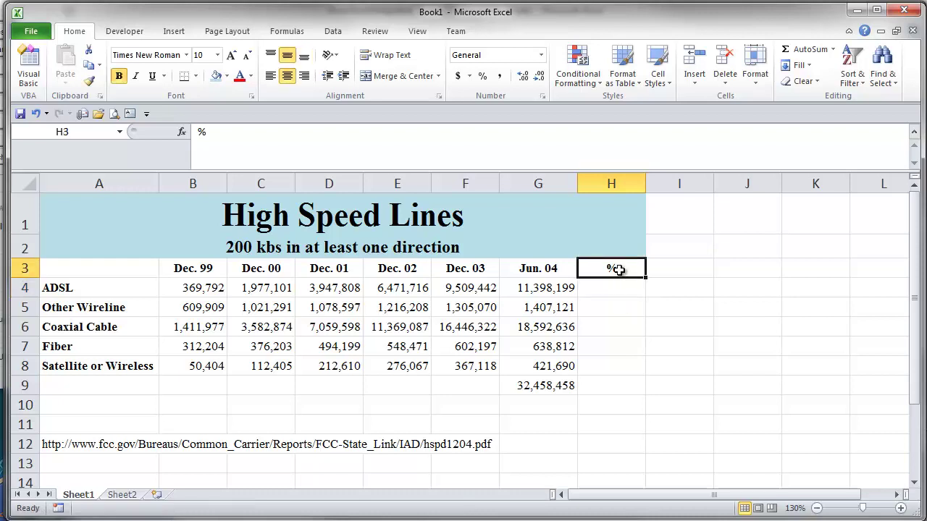
{"action": "left_click_drag", "start_coordinate": [617, 289], "coordinate": [602, 389]}
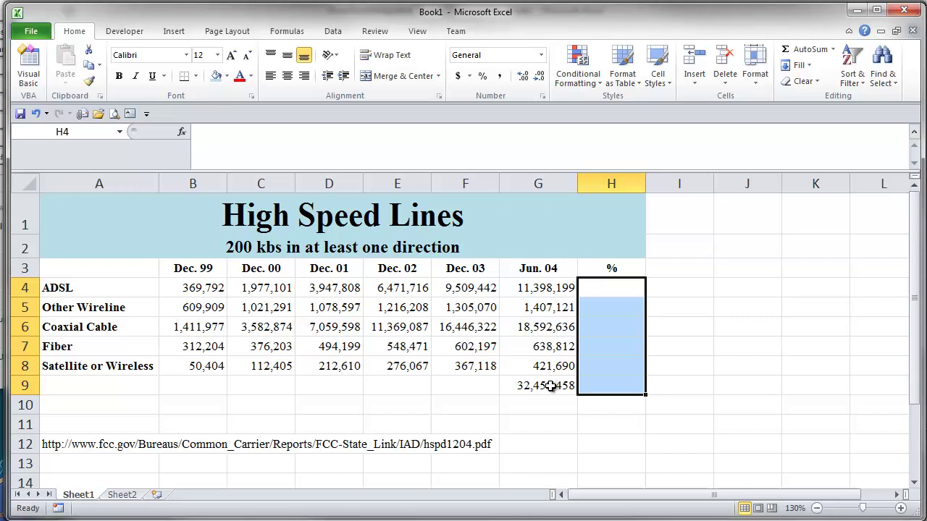
{"action": "left_click", "coordinate": [551, 365]}
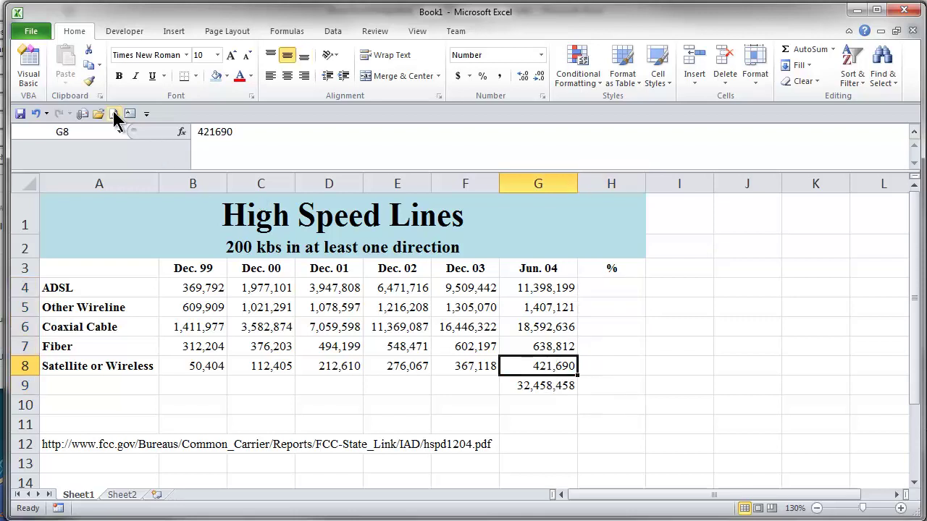
{"action": "left_click", "coordinate": [89, 81]}
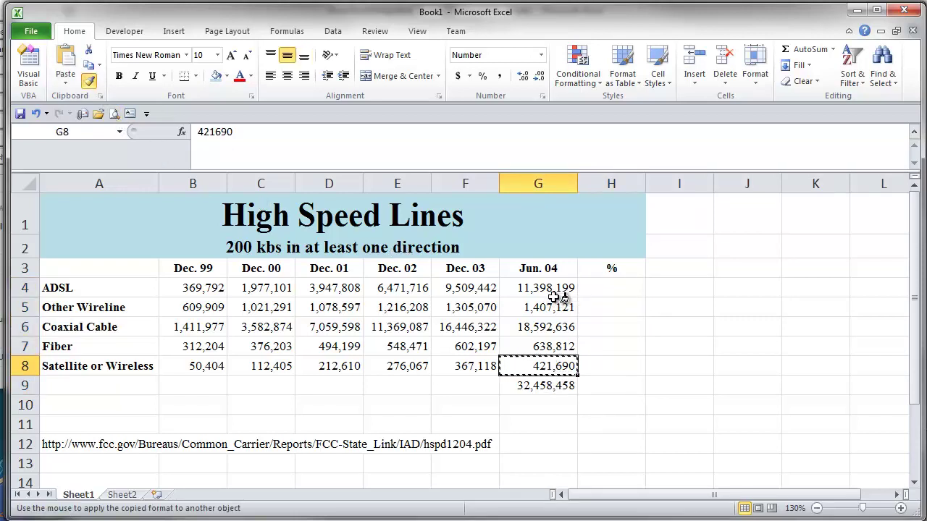
{"action": "left_click_drag", "start_coordinate": [605, 288], "coordinate": [598, 378]}
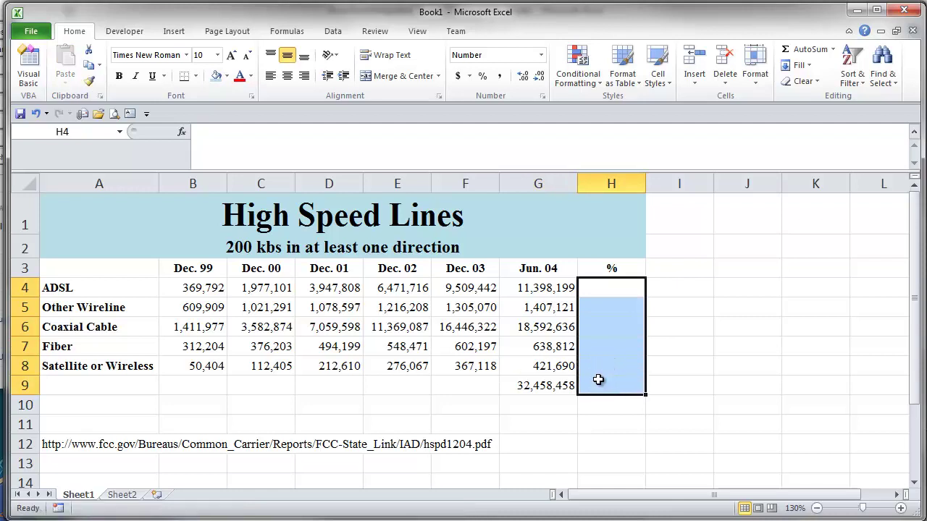
- Make the Jun. 04 total in G9 bold
{"action": "left_click", "coordinate": [533, 390]}
{"action": "key", "text": "ctrl+b"}
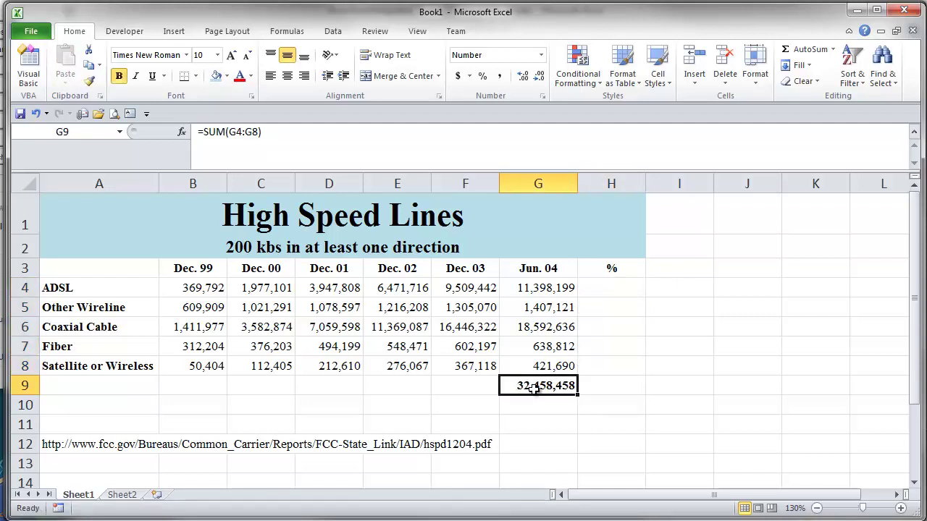
{"action": "left_click", "coordinate": [402, 389]}
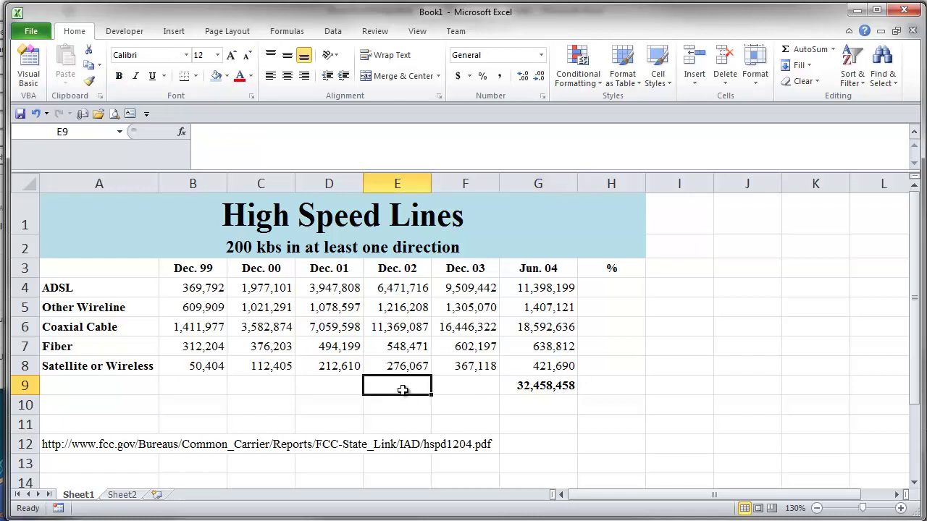
- Enter the label "Total for Jun 04" in E9 and copy the formatting of F8 onto it with Format Painter
{"action": "type", "text": "Total for Jun 04"}
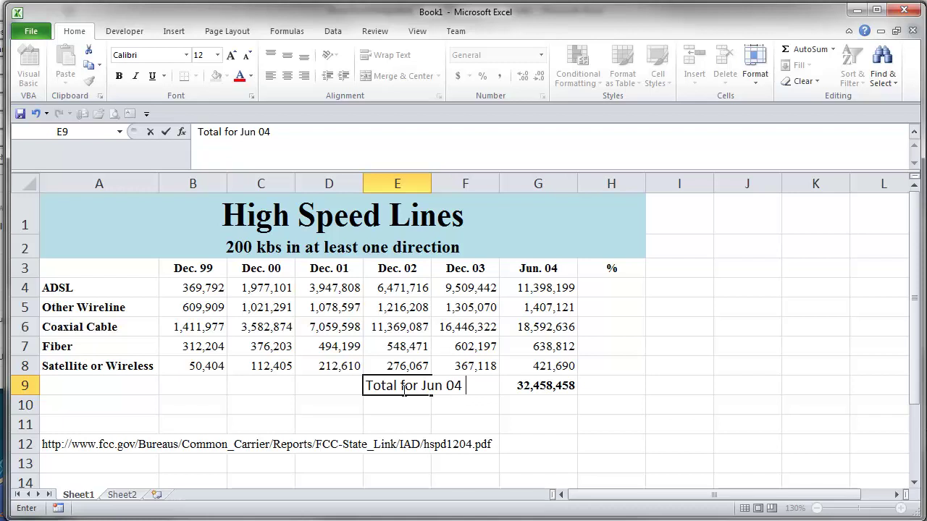
{"action": "left_click", "coordinate": [459, 362]}
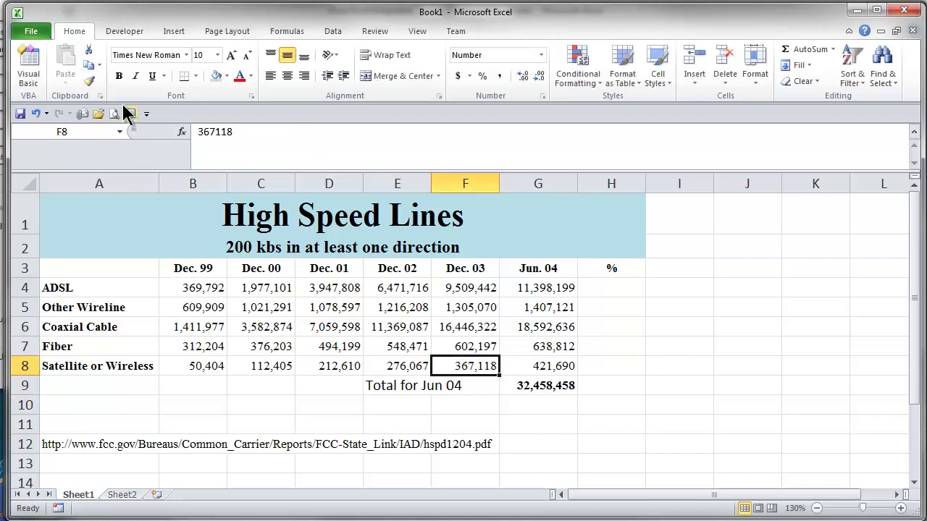
{"action": "left_click", "coordinate": [87, 83]}
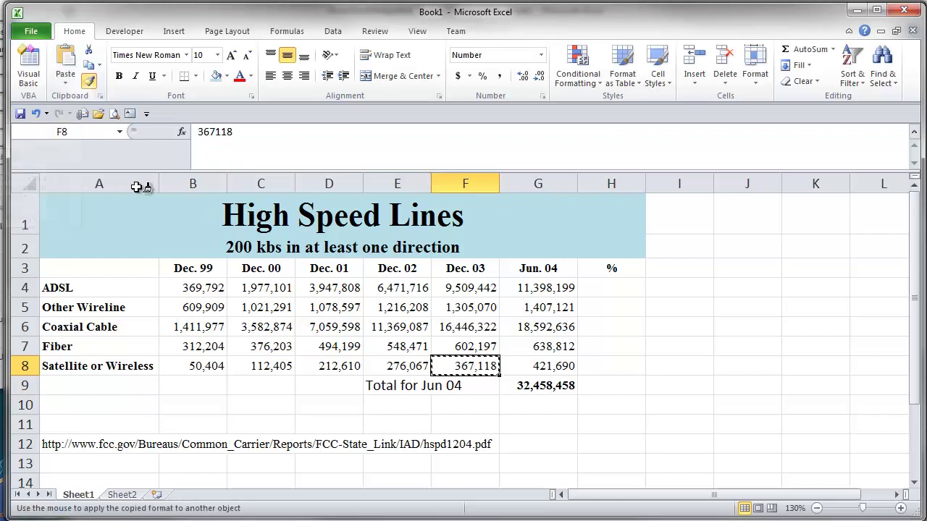
{"action": "left_click", "coordinate": [379, 387]}
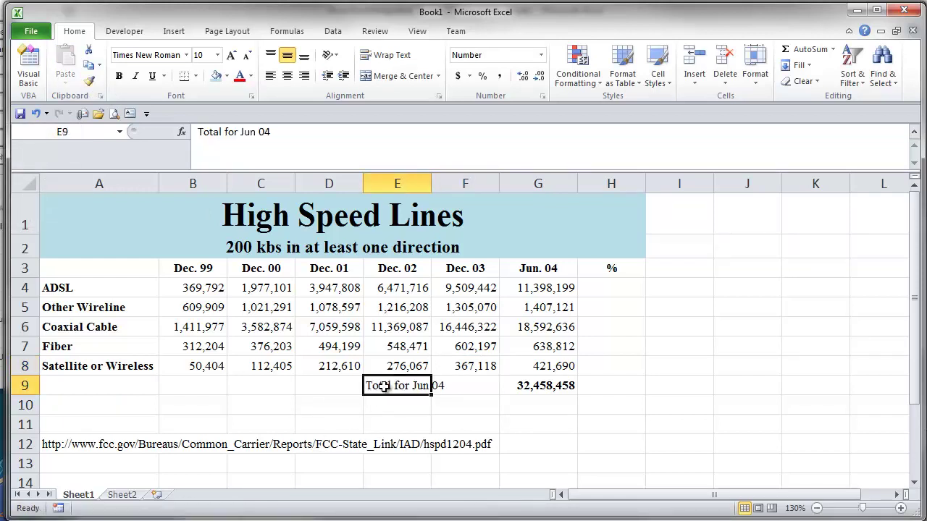
{"action": "double_click", "coordinate": [384, 386]}
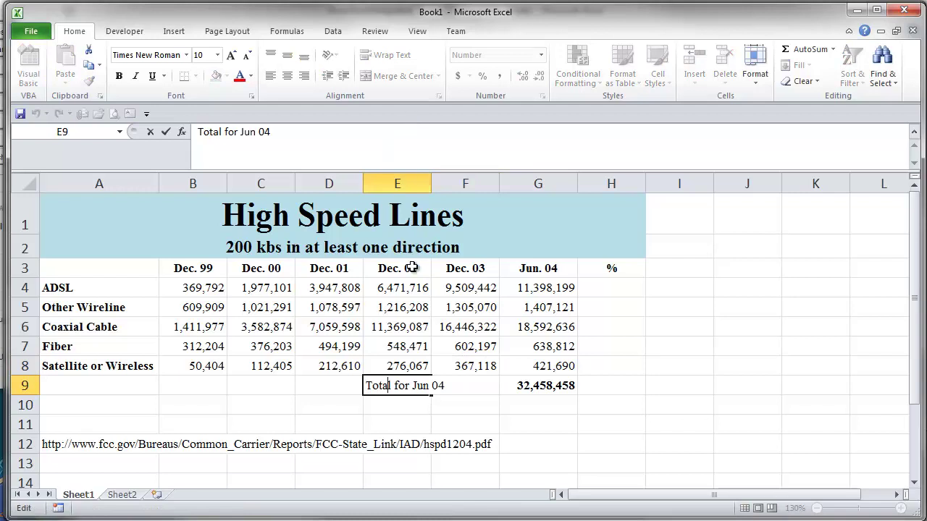
{"action": "key", "text": "Escape"}
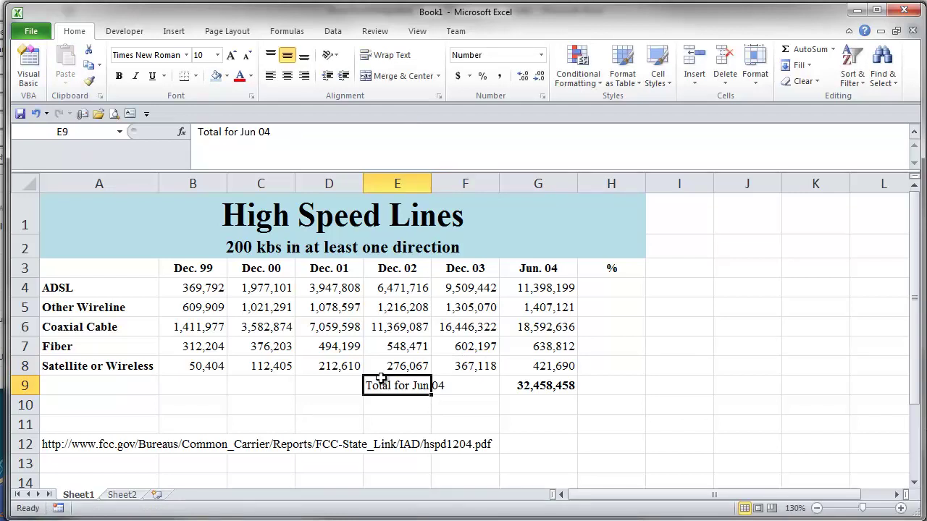
- Indent the Total for Jun 04 label in E9 by three levels and make it bold
{"action": "left_click", "coordinate": [344, 76]}
{"action": "left_click", "coordinate": [343, 76]}
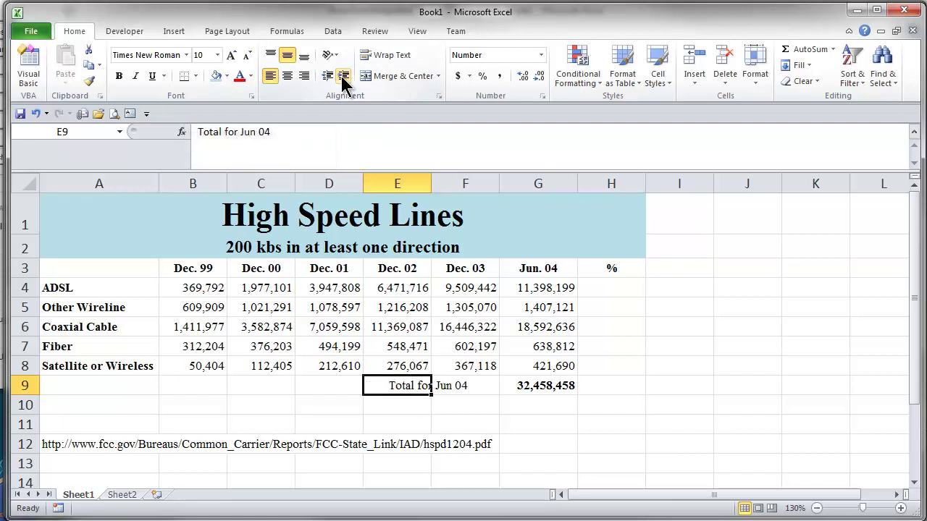
{"action": "left_click", "coordinate": [343, 76]}
{"action": "left_click", "coordinate": [343, 76]}
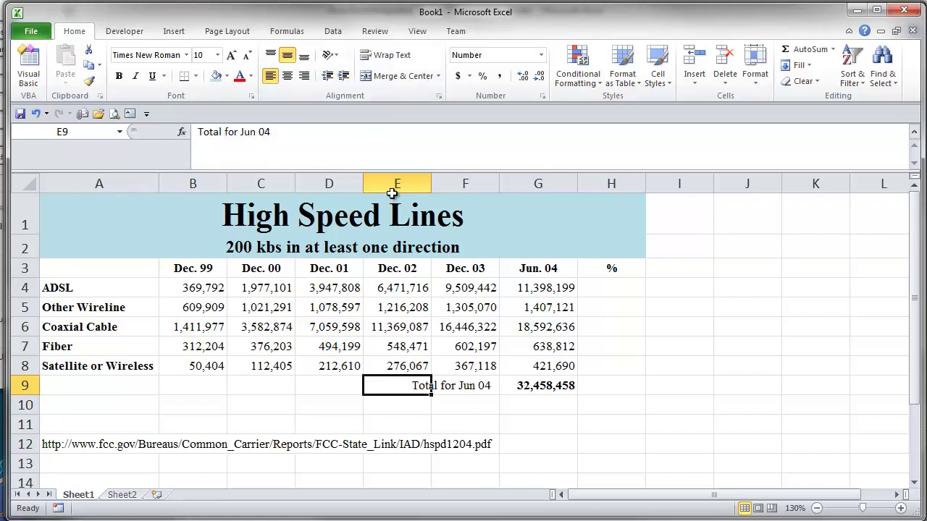
{"action": "left_click", "coordinate": [119, 76]}
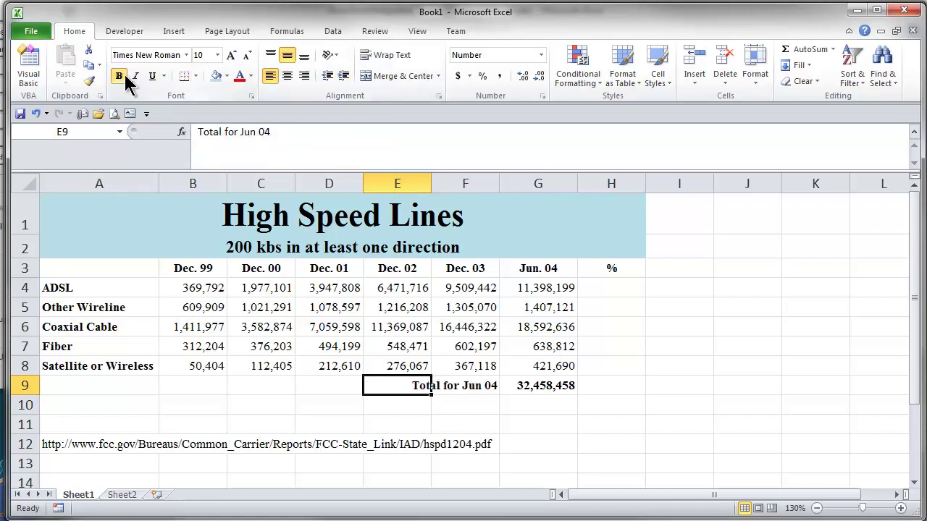
{"action": "left_click", "coordinate": [328, 76]}
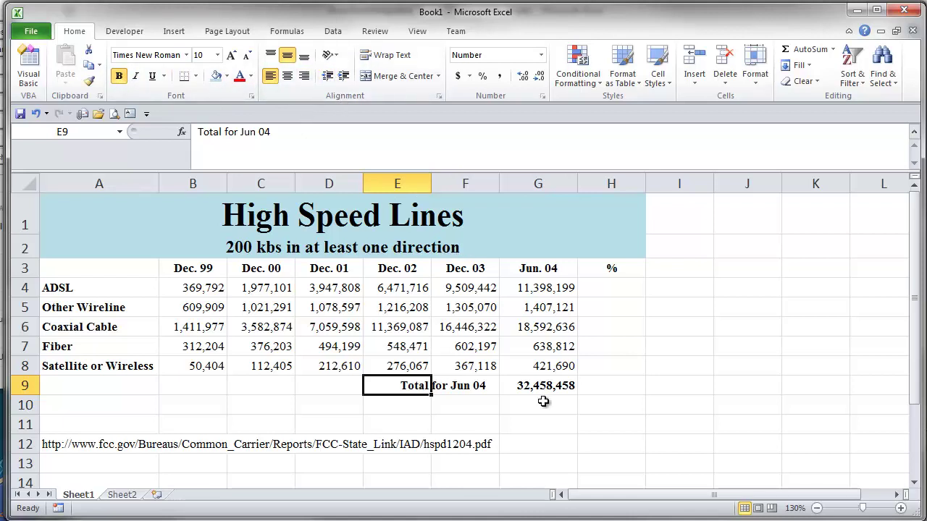
- Enter the formula =G4/$G$9 in H4 to compute ADSL's share of the Jun. 04 total
{"action": "left_click", "coordinate": [612, 290]}
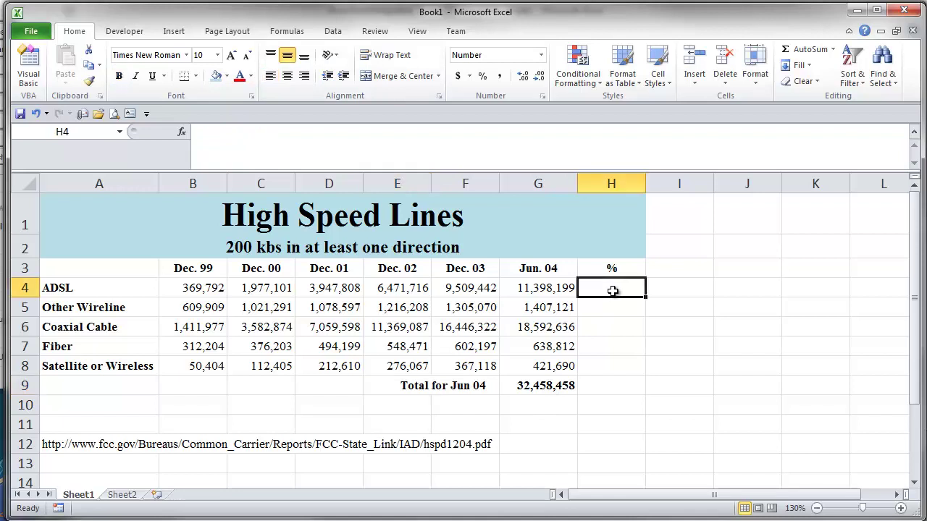
{"action": "type", "text": "="}
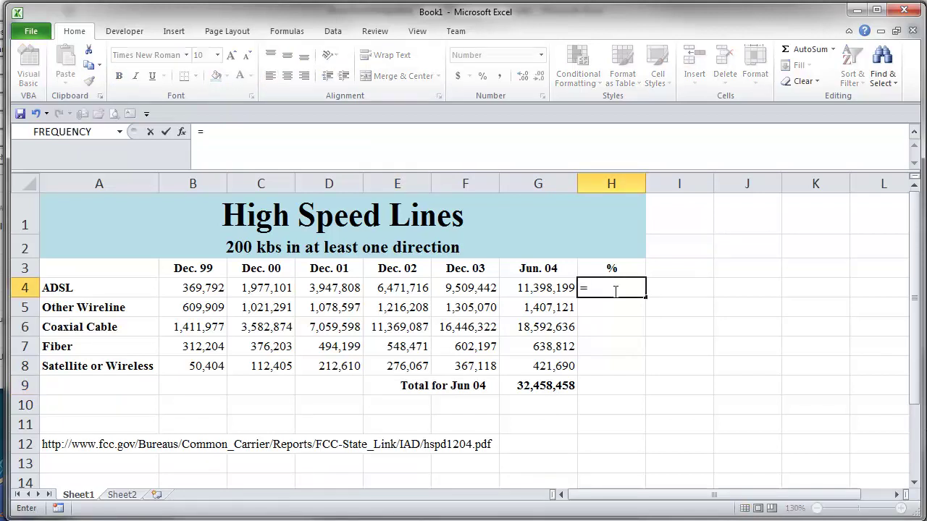
{"action": "left_click", "coordinate": [544, 288]}
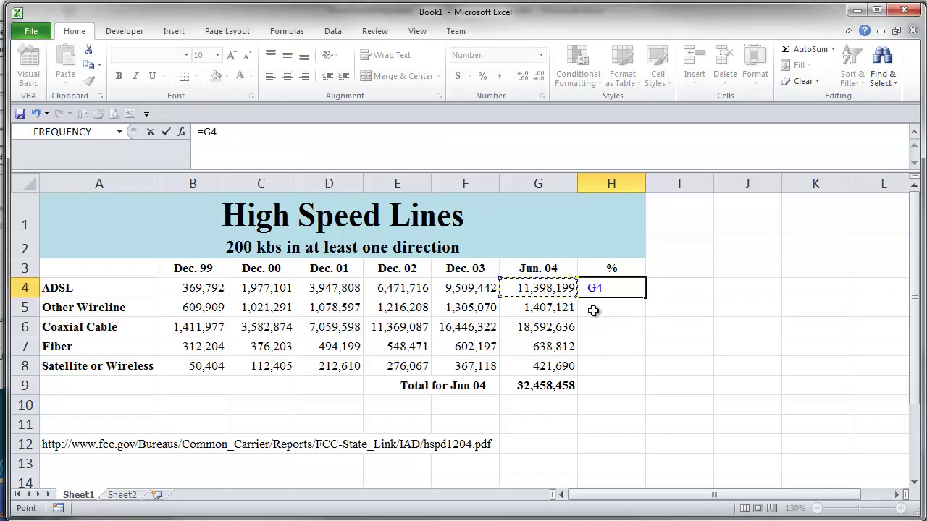
{"action": "type", "text": "/"}
{"action": "left_click", "coordinate": [555, 388]}
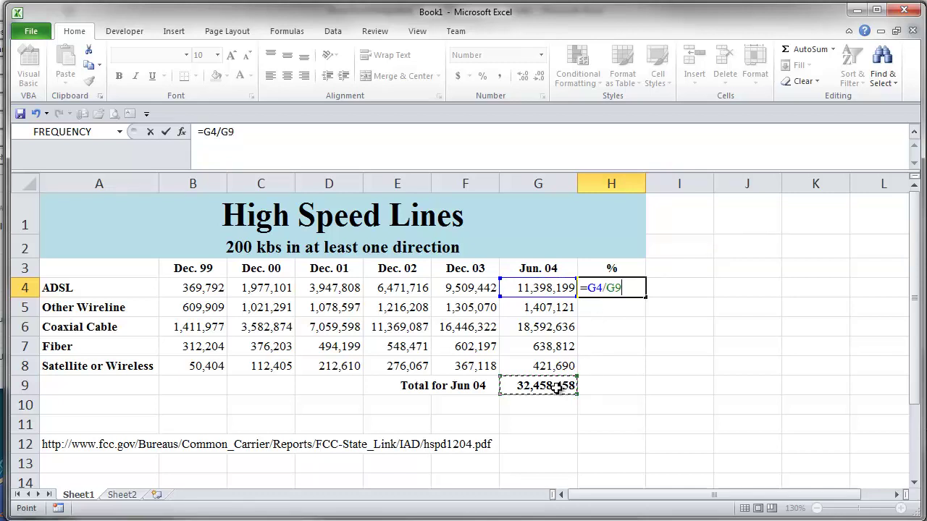
{"action": "key", "text": "F4"}
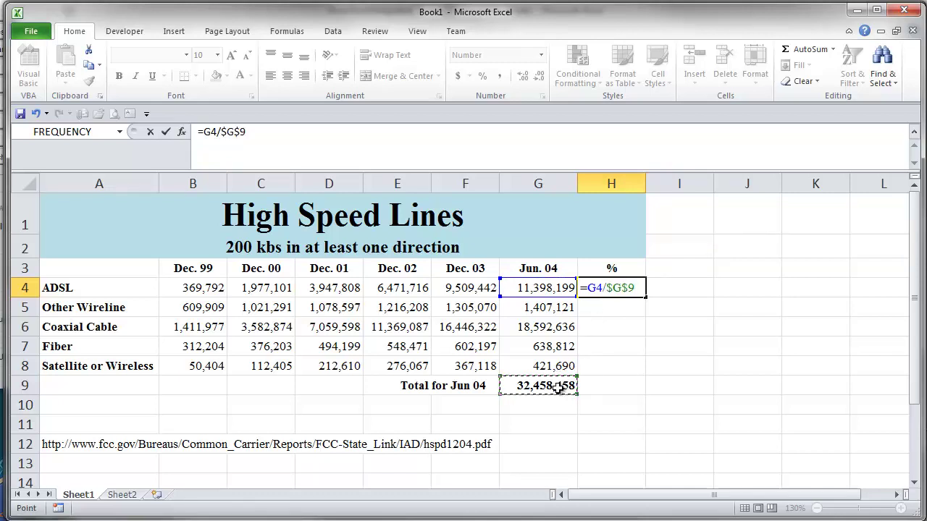
{"action": "key", "text": "Return"}
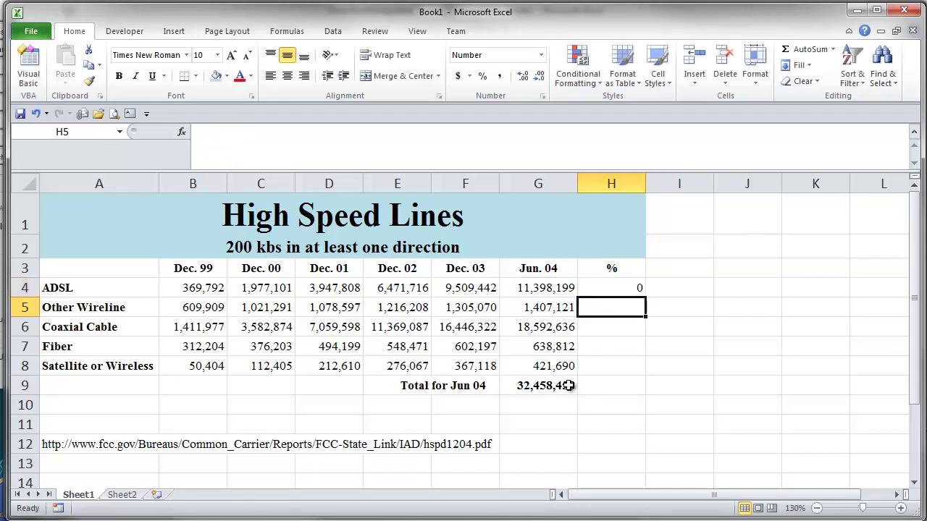
- Format the percent cells H4:H8 as Percentage with one decimal place
{"action": "left_click", "coordinate": [630, 291]}
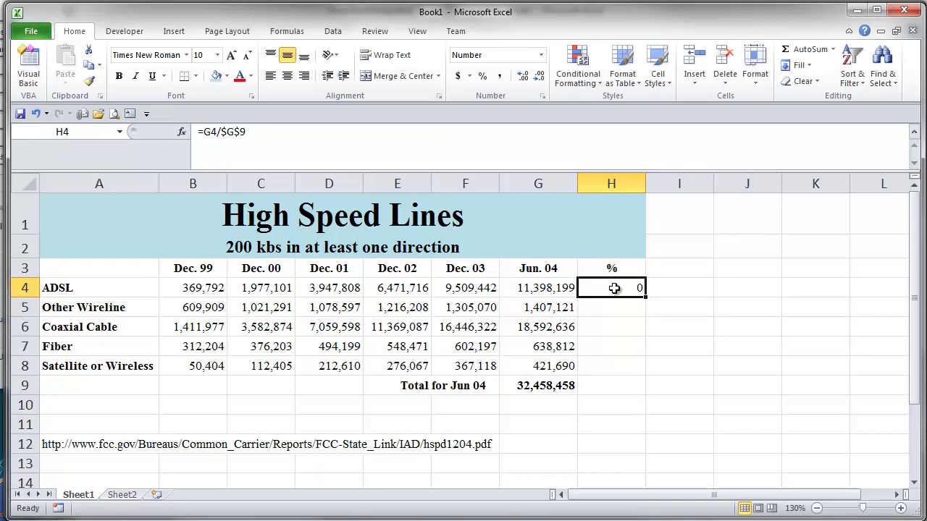
{"action": "left_click_drag", "start_coordinate": [614, 289], "coordinate": [612, 365]}
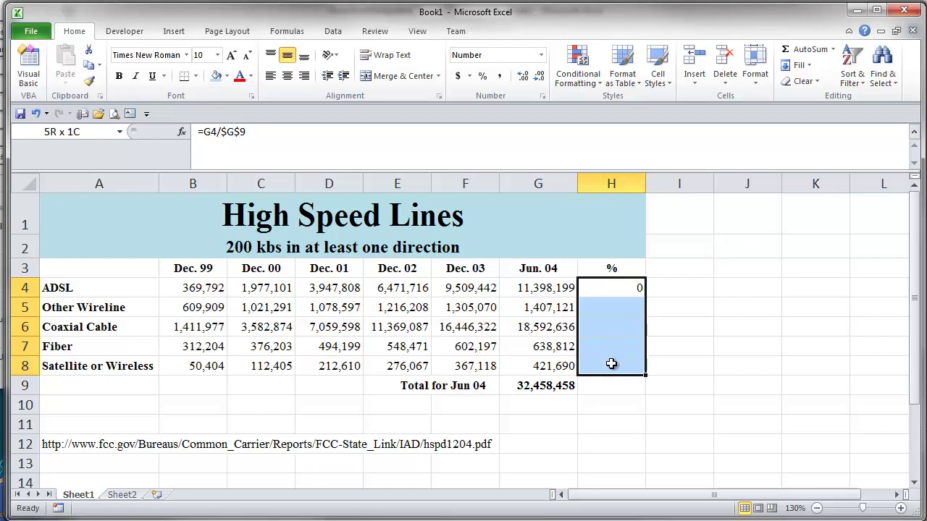
{"action": "left_click", "coordinate": [482, 76]}
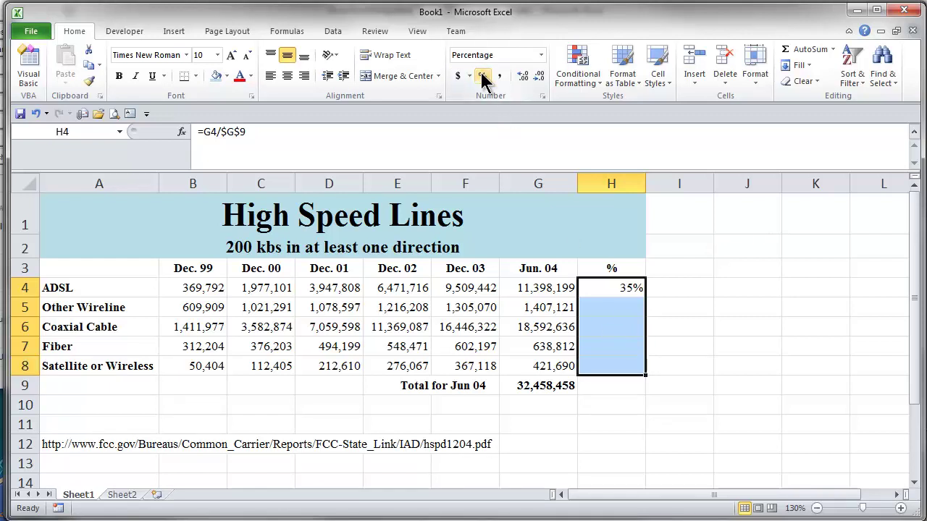
{"action": "left_click", "coordinate": [523, 77]}
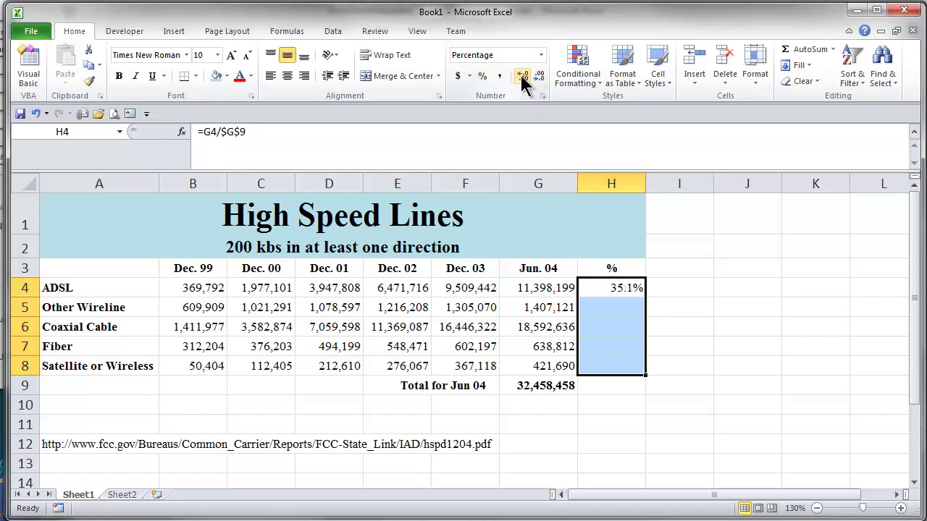
- Make the ADSL percent in H4 bold and fill its formula down through H8
{"action": "left_click", "coordinate": [614, 286]}
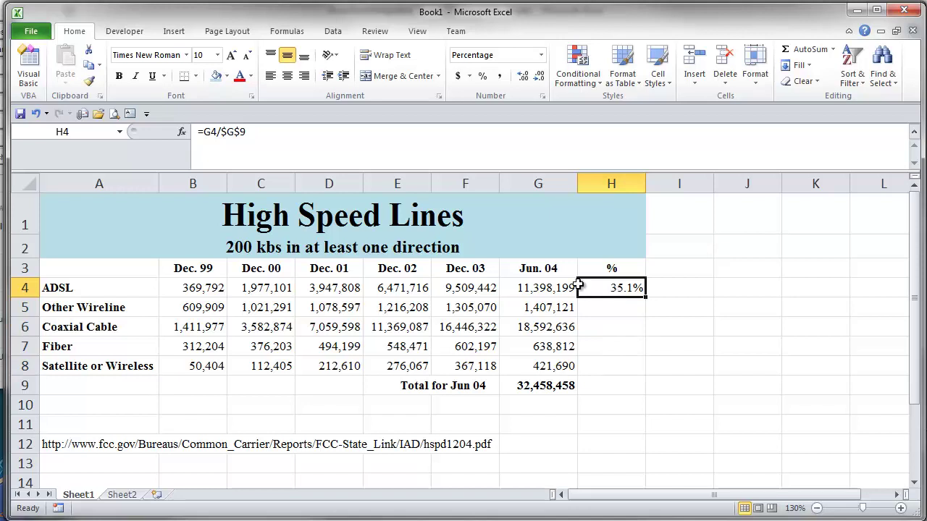
{"action": "left_click", "coordinate": [119, 75]}
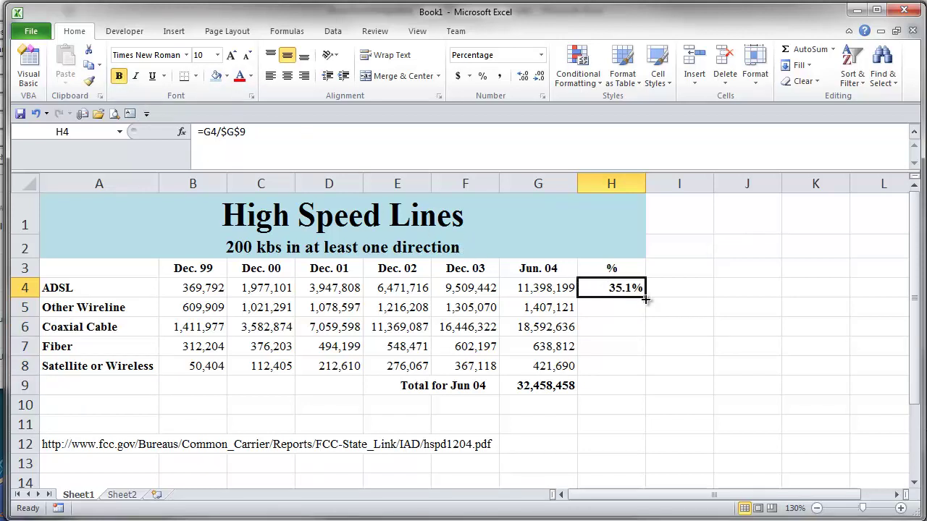
{"action": "left_click_drag", "start_coordinate": [645, 296], "coordinate": [637, 370]}
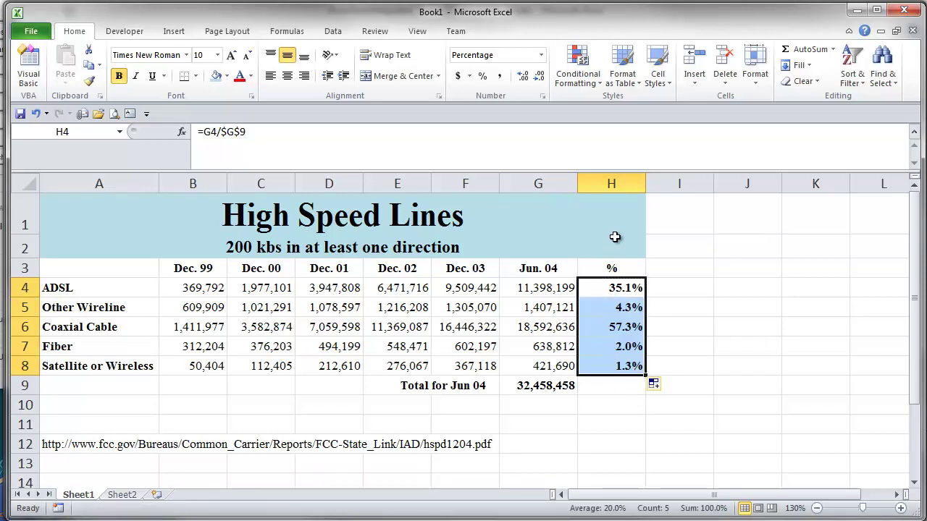
- Narrow the % column H to fit its percent values closely
{"action": "left_click_drag", "start_coordinate": [646, 184], "coordinate": [620, 184]}
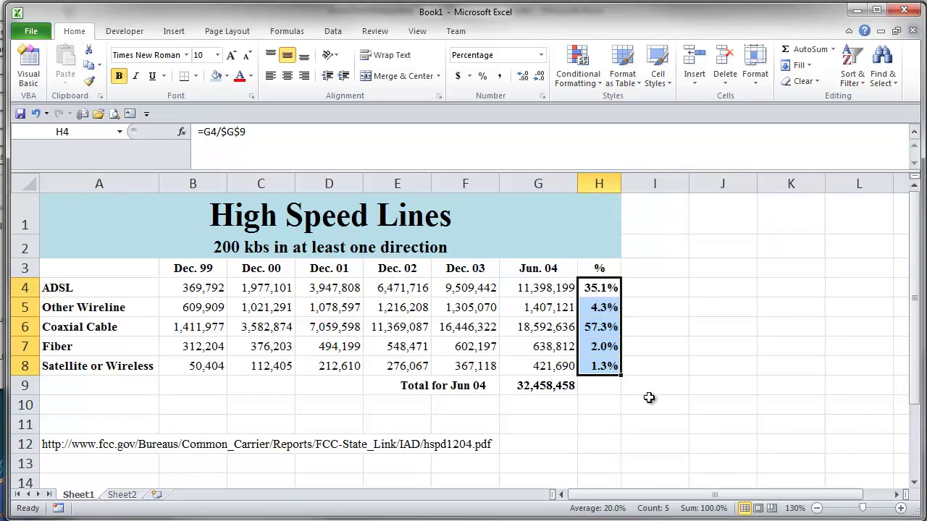
{"action": "left_click", "coordinate": [595, 388]}
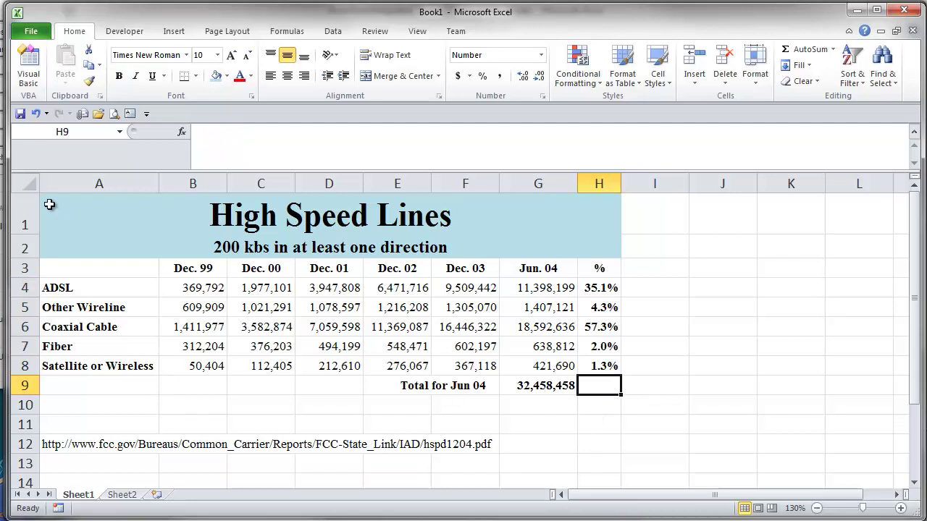
- Apply outside borders around the whole table, A1:H9
{"action": "left_click_drag", "start_coordinate": [50, 205], "coordinate": [439, 384]}
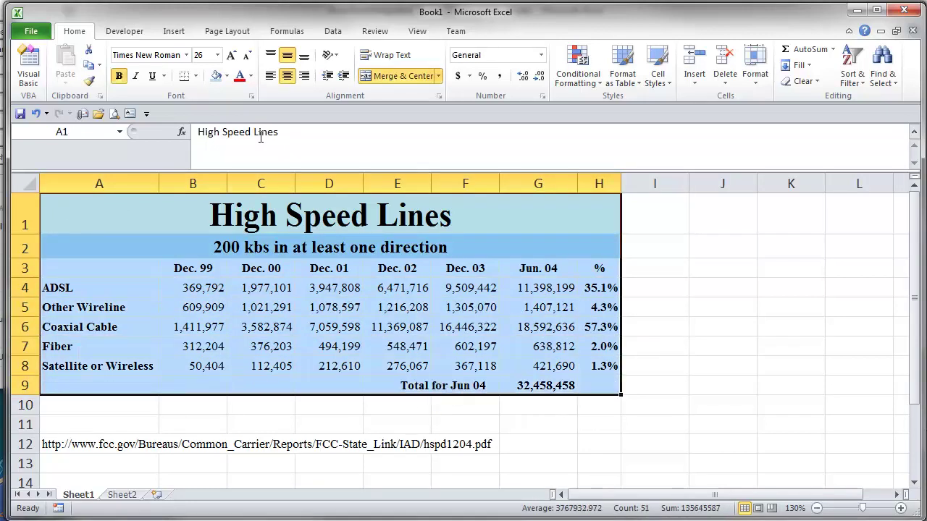
{"action": "left_click", "coordinate": [195, 75]}
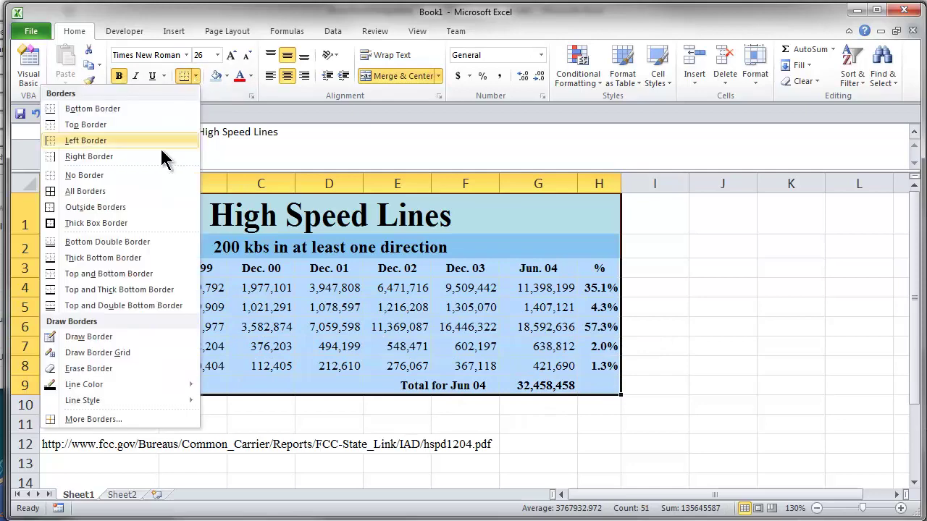
{"action": "left_click", "coordinate": [88, 206]}
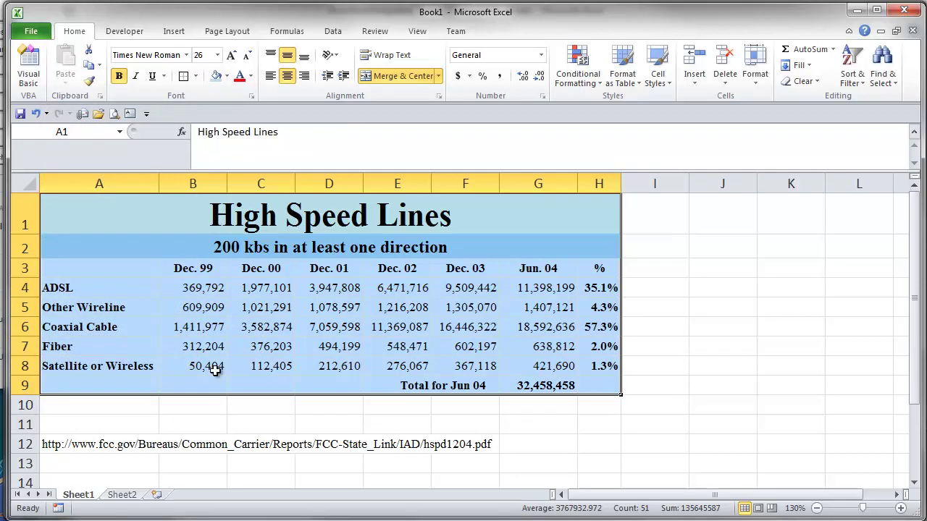
{"action": "left_click", "coordinate": [215, 370]}
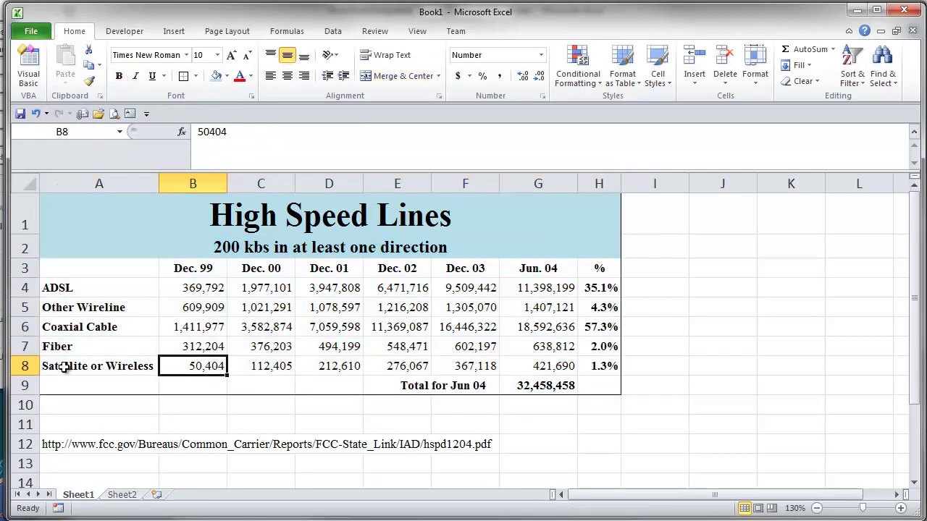
- Add a bottom border beneath the Satellite or Wireless row, A8:H8
{"action": "left_click_drag", "start_coordinate": [63, 367], "coordinate": [603, 367]}
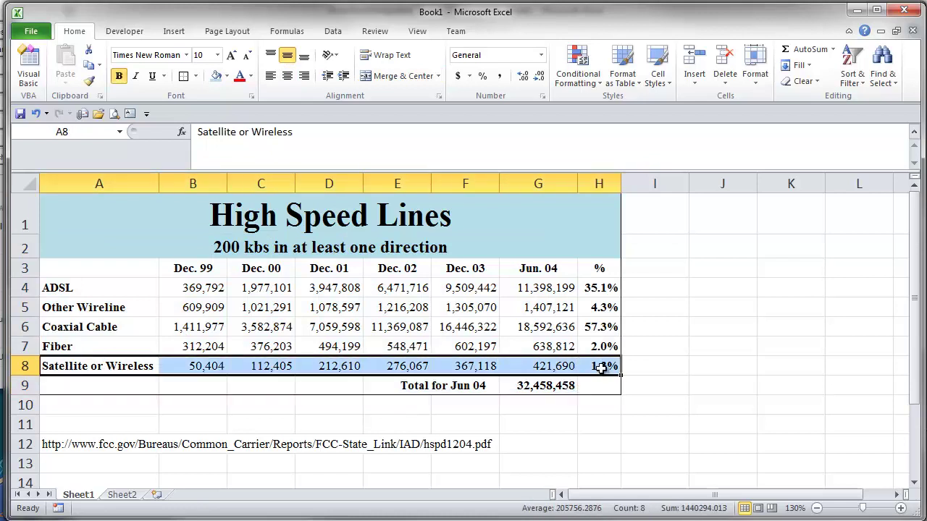
{"action": "left_click", "coordinate": [195, 76]}
{"action": "left_click", "coordinate": [146, 108]}
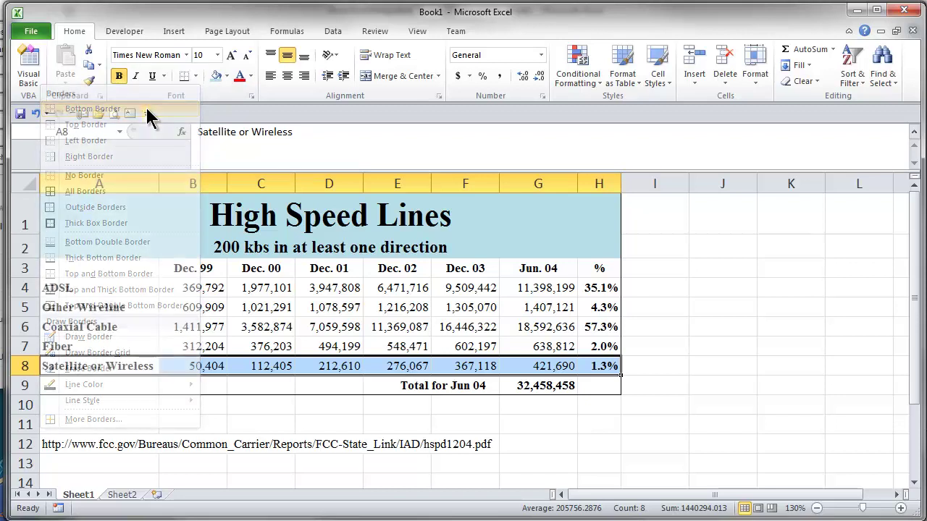
{"action": "left_click", "coordinate": [492, 283]}
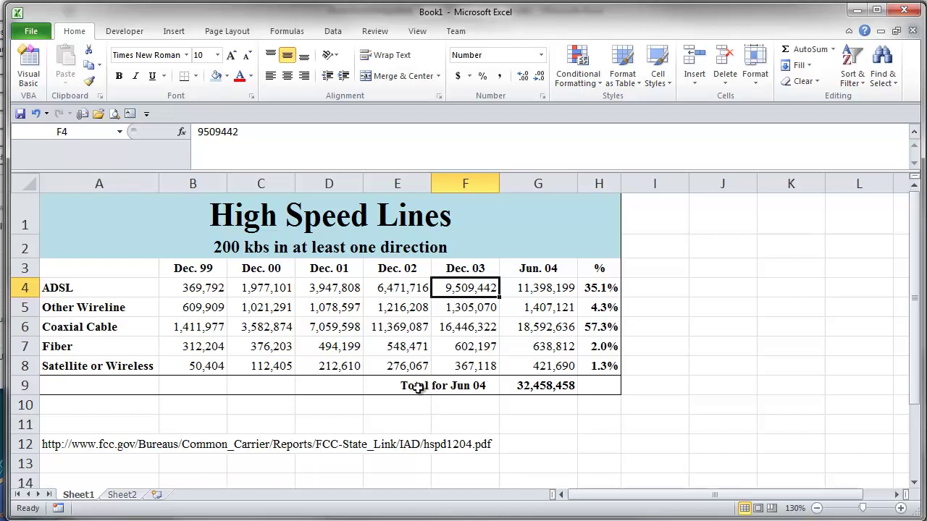
- Apply outside borders around the merged subtitle in row 2, "200 kbs in at least one direction"
{"action": "left_click", "coordinate": [95, 246]}
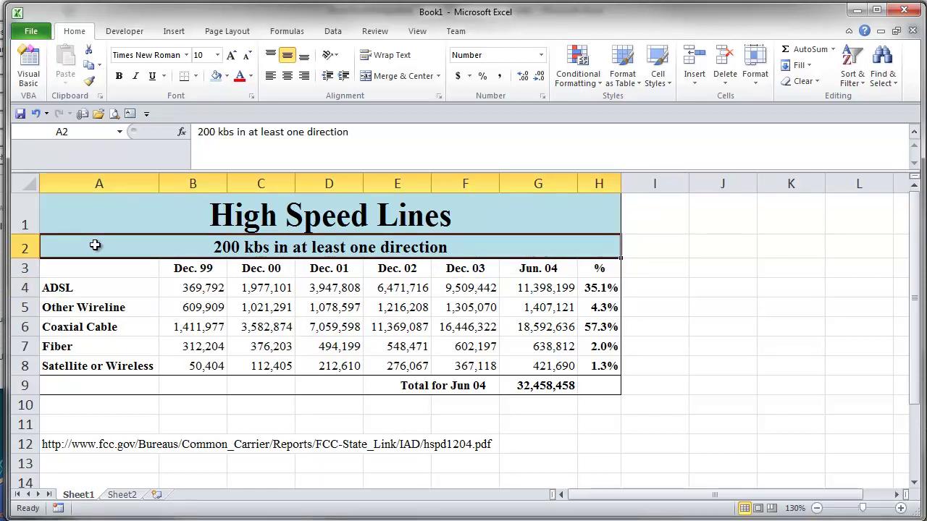
{"action": "left_click", "coordinate": [196, 75]}
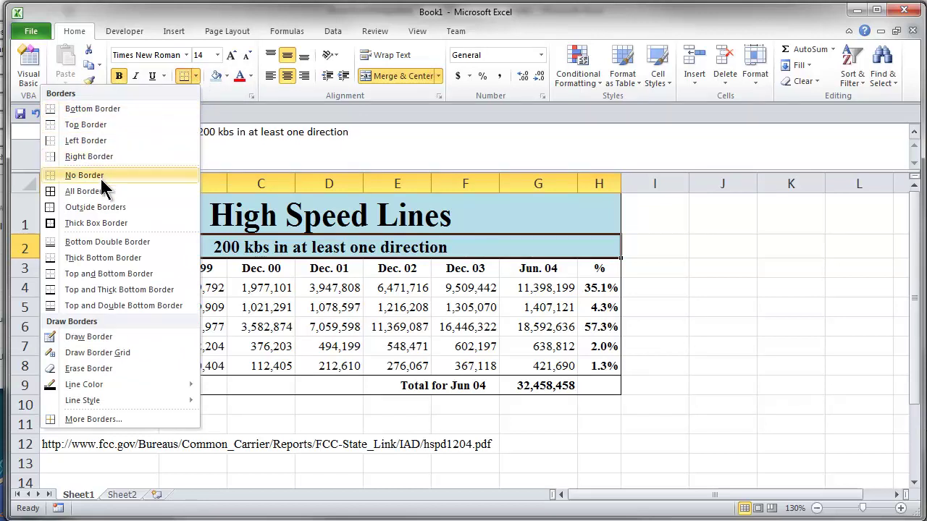
{"action": "left_click", "coordinate": [97, 208]}
{"action": "left_click", "coordinate": [145, 289]}
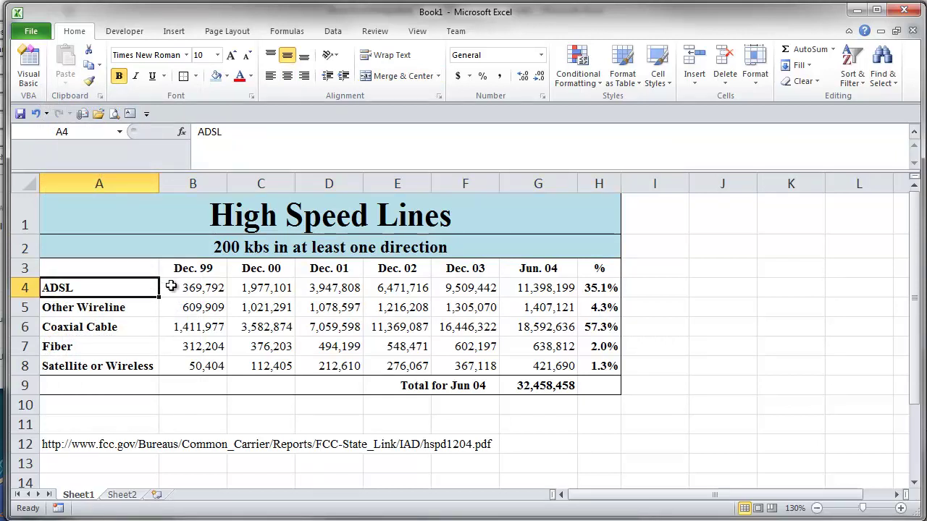
- Apply outside borders around the numeric data and percents, B4:H8
{"action": "left_click_drag", "start_coordinate": [173, 287], "coordinate": [583, 364]}
{"action": "left_click", "coordinate": [183, 76]}
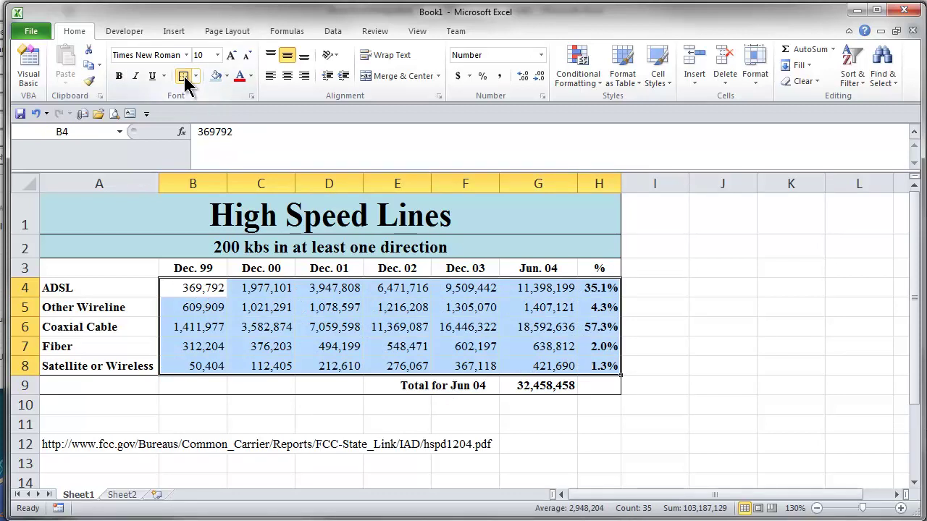
{"action": "left_click", "coordinate": [226, 302]}
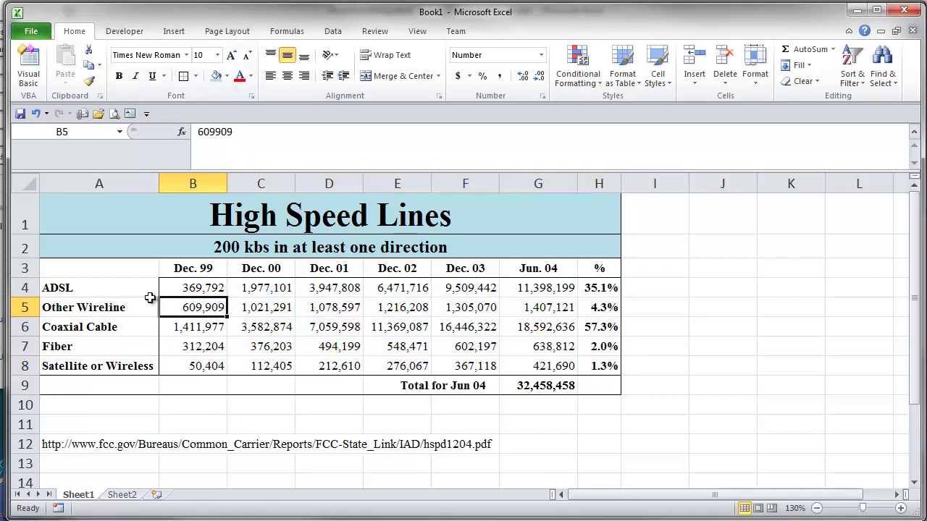
- Fill the header row A3:H3 and the access type labels A4:A8 with the lightest red theme color
{"action": "left_click_drag", "start_coordinate": [135, 268], "coordinate": [597, 273]}
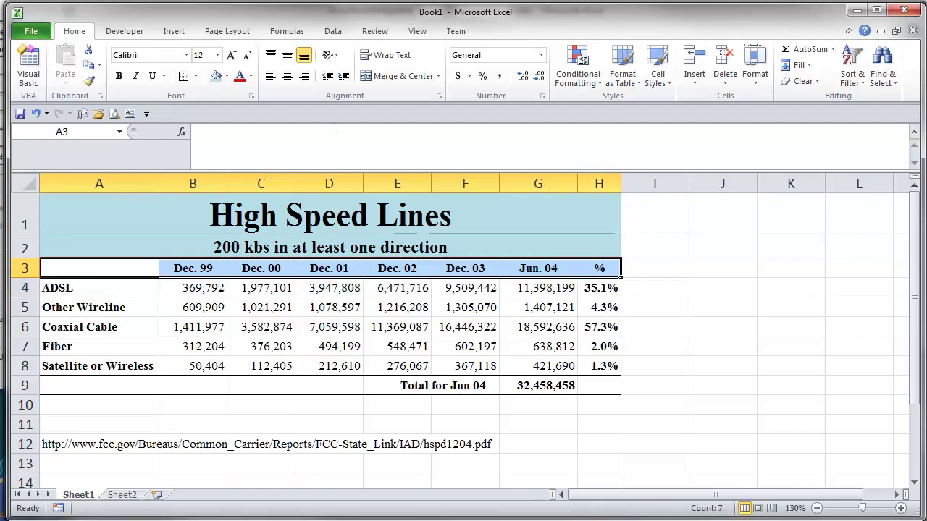
{"action": "left_click", "coordinate": [227, 76]}
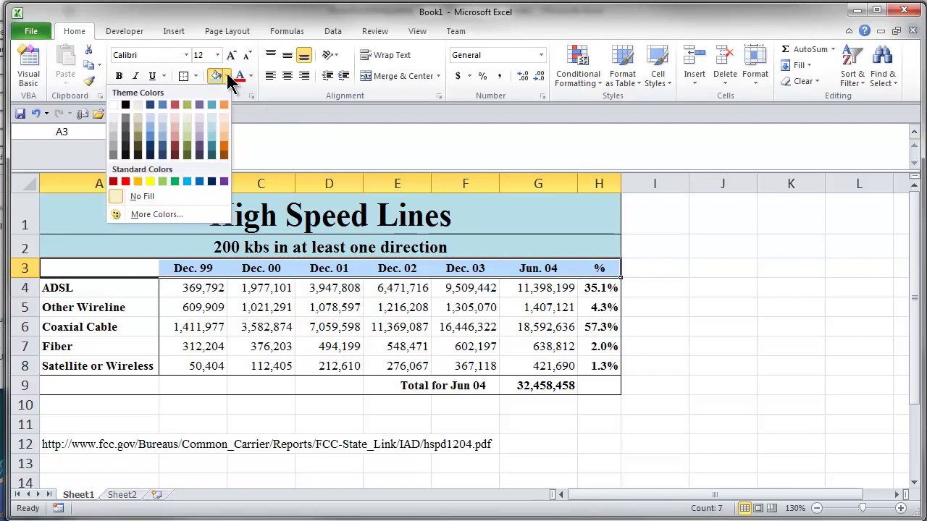
{"action": "left_click", "coordinate": [173, 119]}
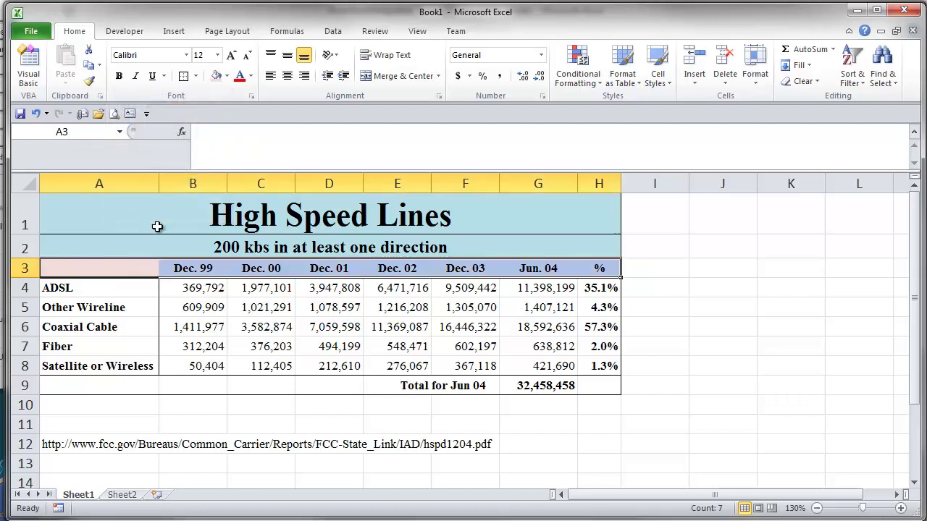
{"action": "left_click", "coordinate": [124, 294]}
{"action": "left_click_drag", "start_coordinate": [124, 295], "coordinate": [123, 366]}
{"action": "left_click", "coordinate": [215, 75]}
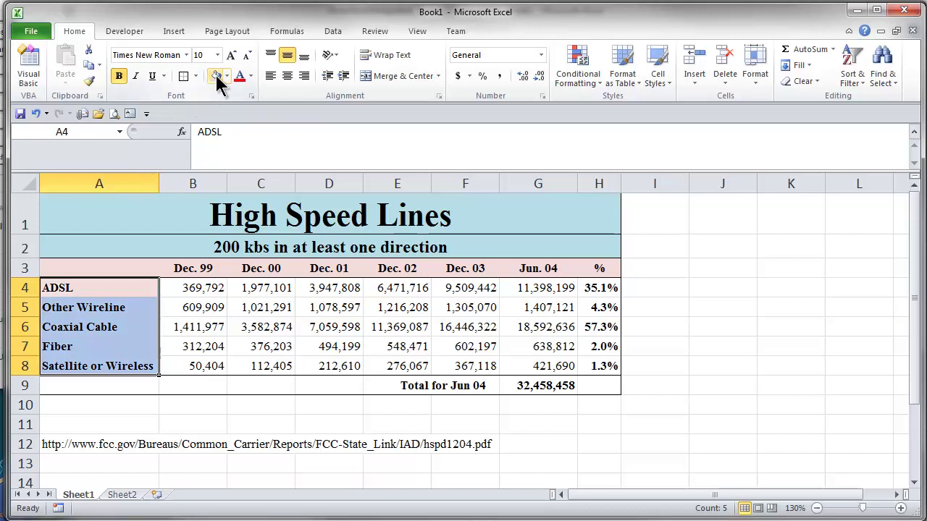
{"action": "left_click", "coordinate": [242, 322]}
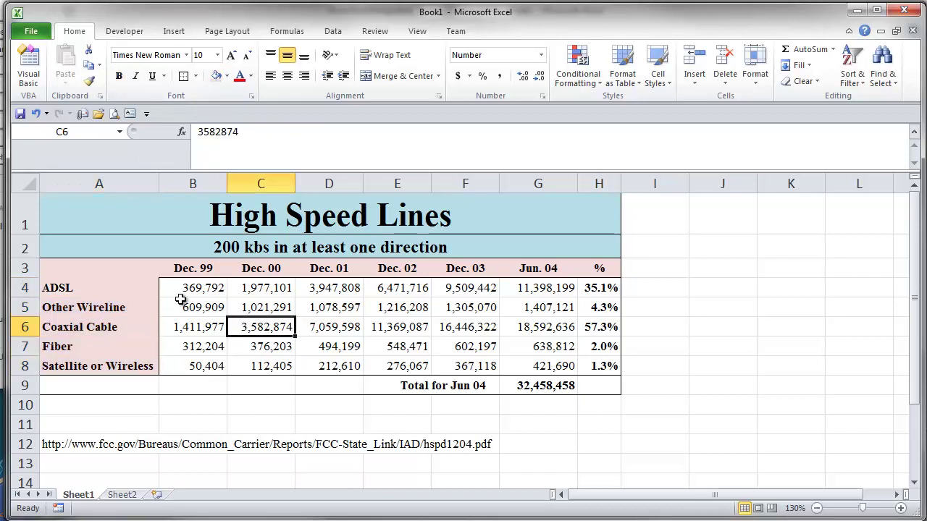
- Draw vertical border lines between the data columns B through H, from row 4 down to row 8
{"action": "left_click_drag", "start_coordinate": [186, 289], "coordinate": [555, 360]}
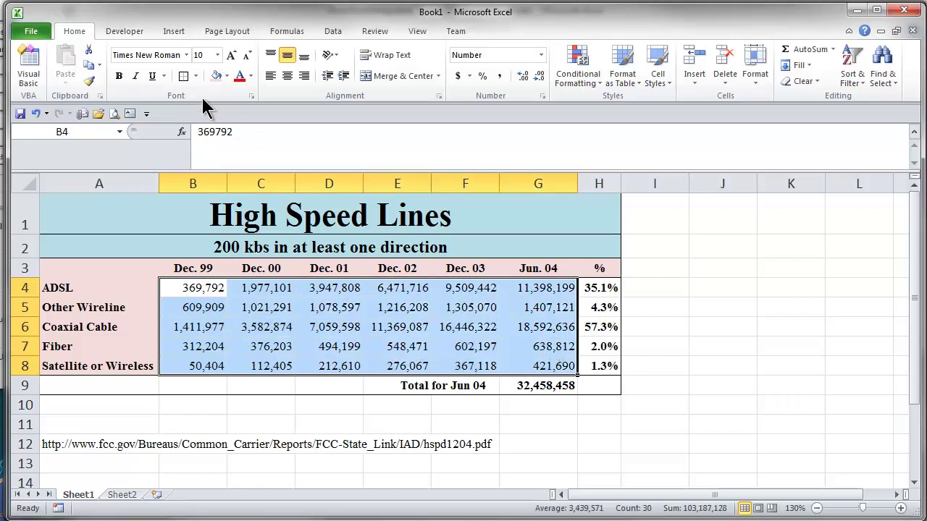
{"action": "left_click", "coordinate": [196, 77]}
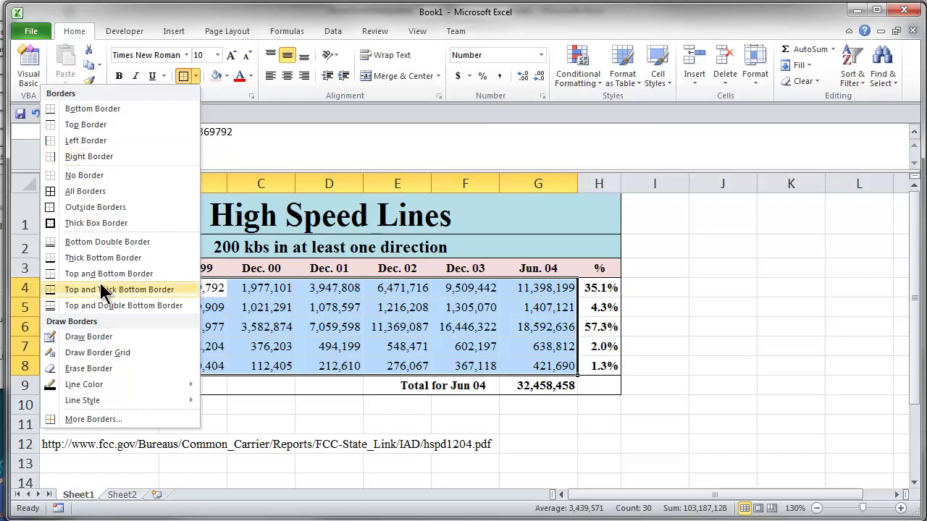
{"action": "left_click", "coordinate": [94, 338]}
{"action": "left_click_drag", "start_coordinate": [228, 279], "coordinate": [229, 373]}
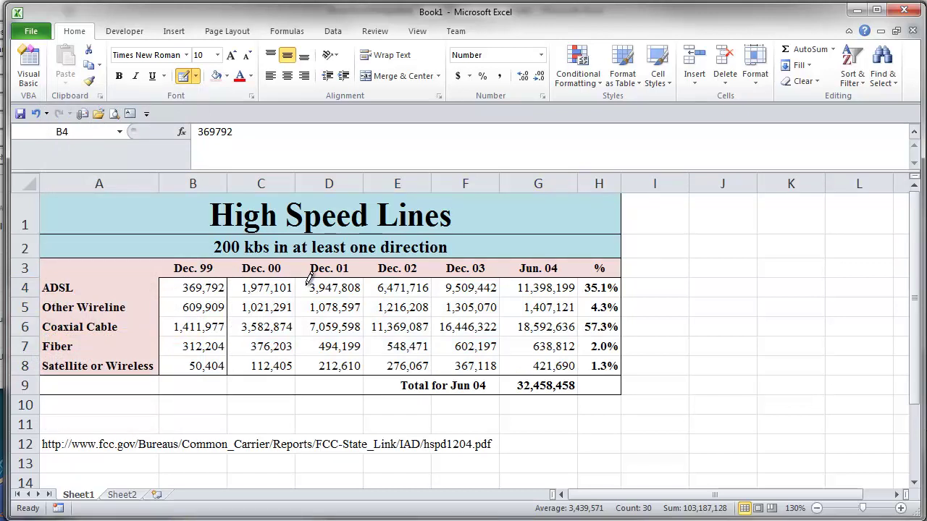
{"action": "left_click_drag", "start_coordinate": [300, 279], "coordinate": [299, 371]}
{"action": "left_click_drag", "start_coordinate": [369, 279], "coordinate": [371, 371]}
{"action": "left_click_drag", "start_coordinate": [437, 280], "coordinate": [431, 358]}
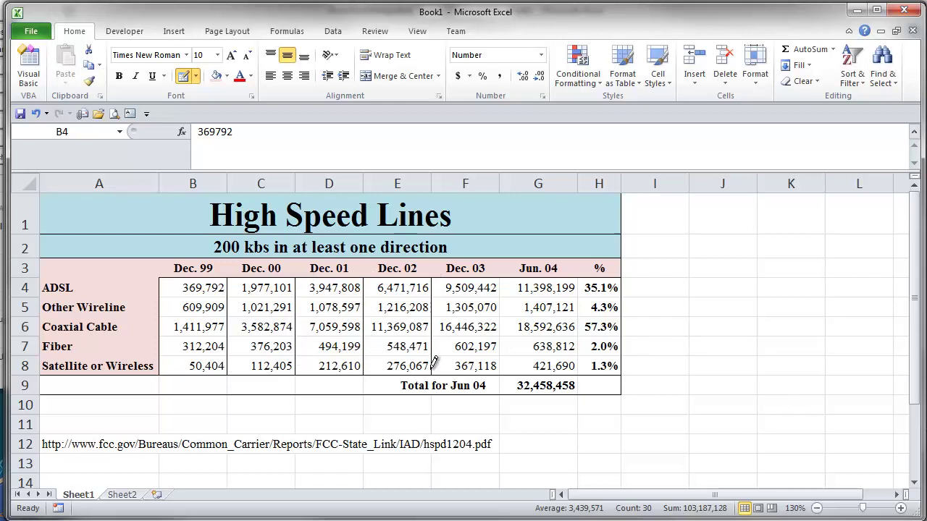
{"action": "left_click_drag", "start_coordinate": [506, 280], "coordinate": [505, 360]}
{"action": "left_click_drag", "start_coordinate": [583, 279], "coordinate": [581, 362]}
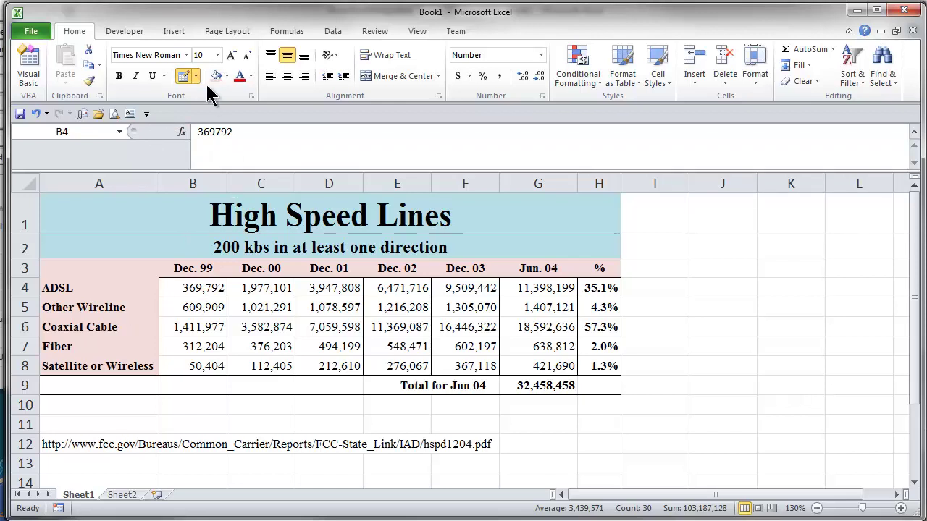
- Shade the Other Wireline and Fiber data rows, B5:H5 and B7:H7, with the second-lightest red theme color
{"action": "left_click", "coordinate": [227, 76]}
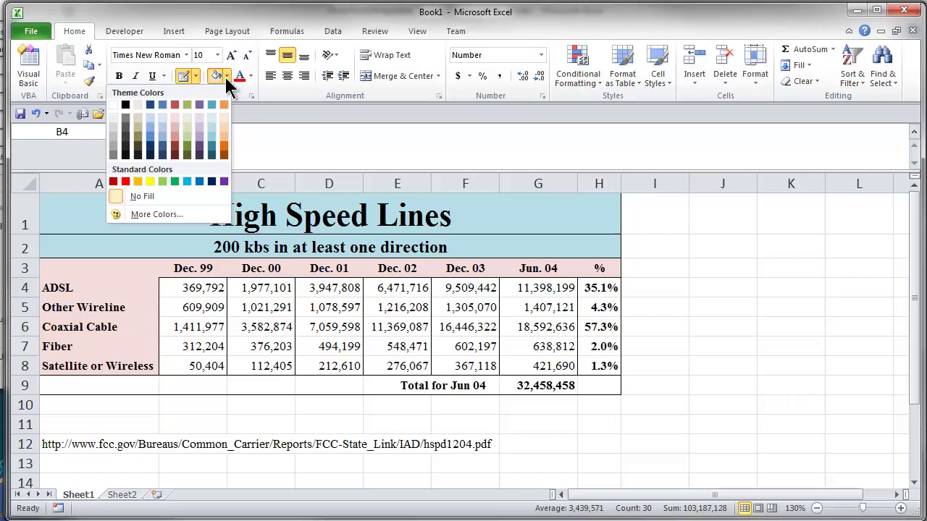
{"action": "left_click", "coordinate": [175, 130]}
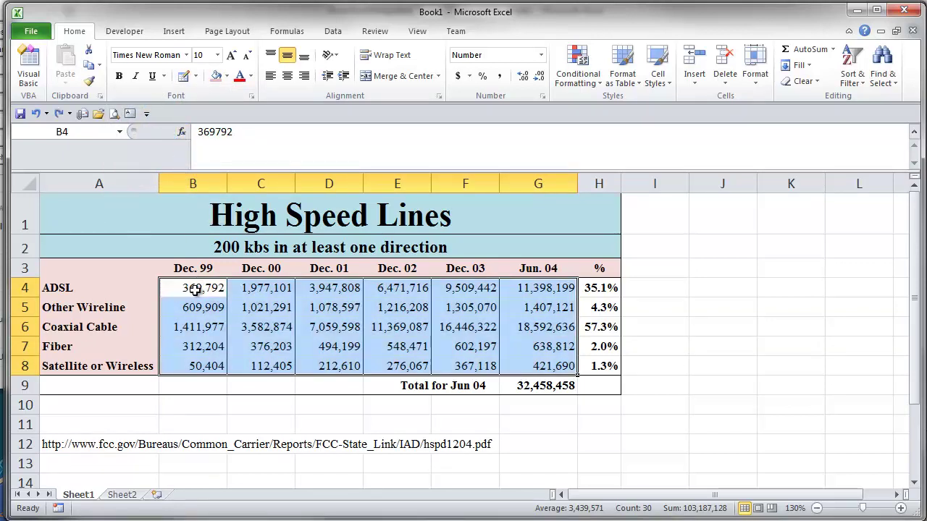
{"action": "left_click_drag", "start_coordinate": [193, 286], "coordinate": [217, 308]}
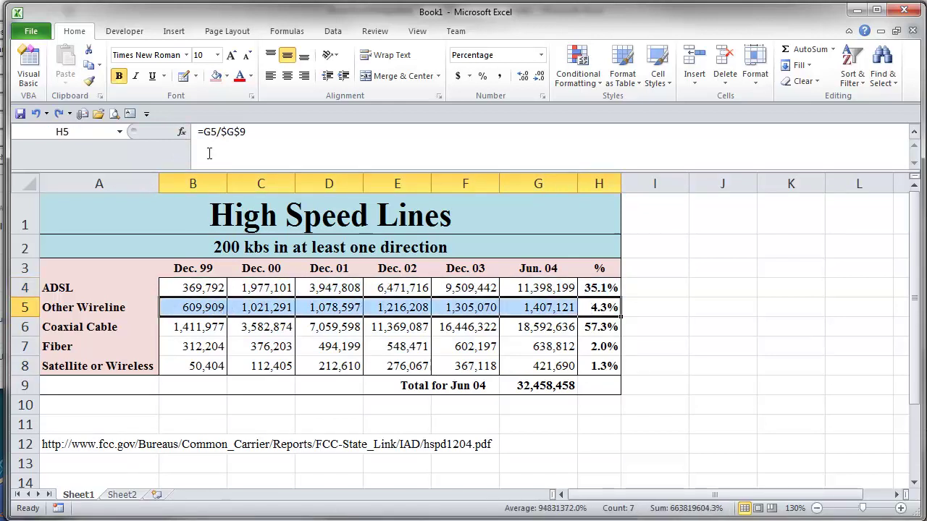
{"action": "left_click", "coordinate": [216, 77]}
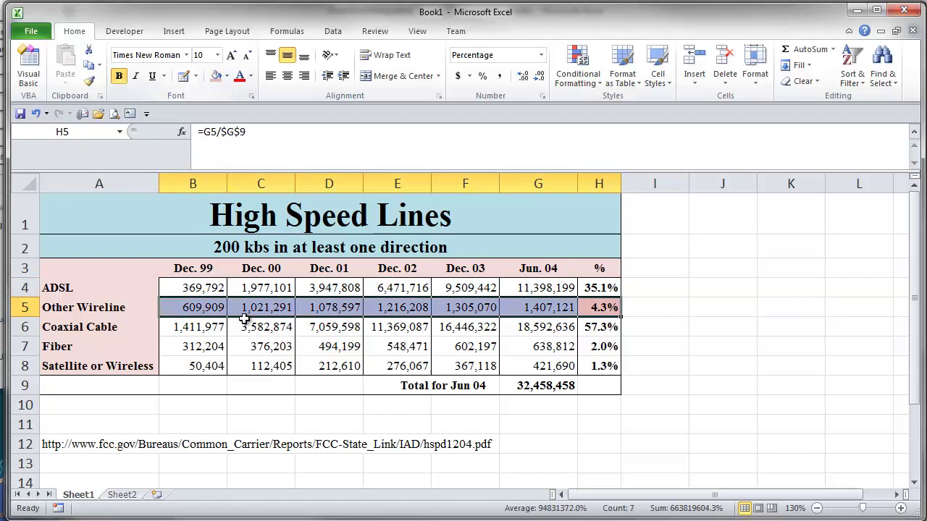
{"action": "left_click", "coordinate": [185, 349]}
{"action": "left_click_drag", "start_coordinate": [185, 349], "coordinate": [600, 359]}
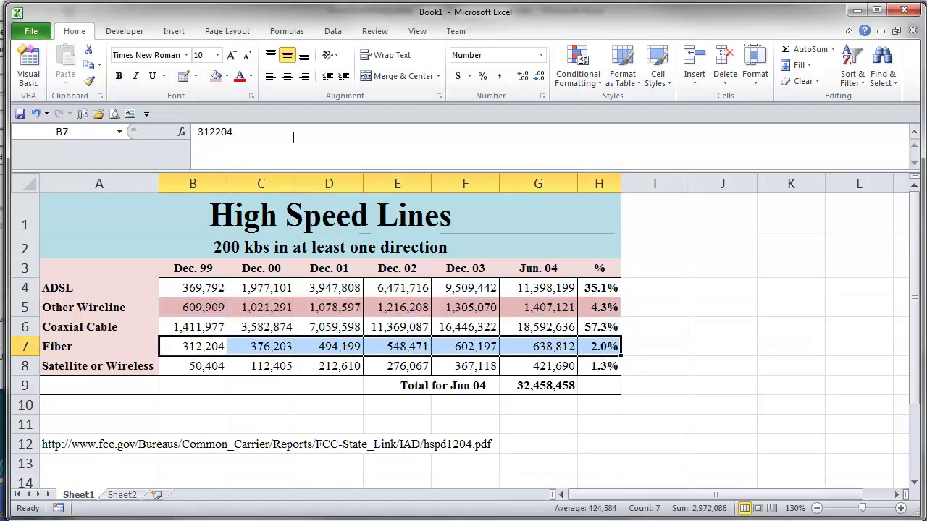
{"action": "left_click", "coordinate": [216, 77]}
{"action": "left_click", "coordinate": [226, 411]}
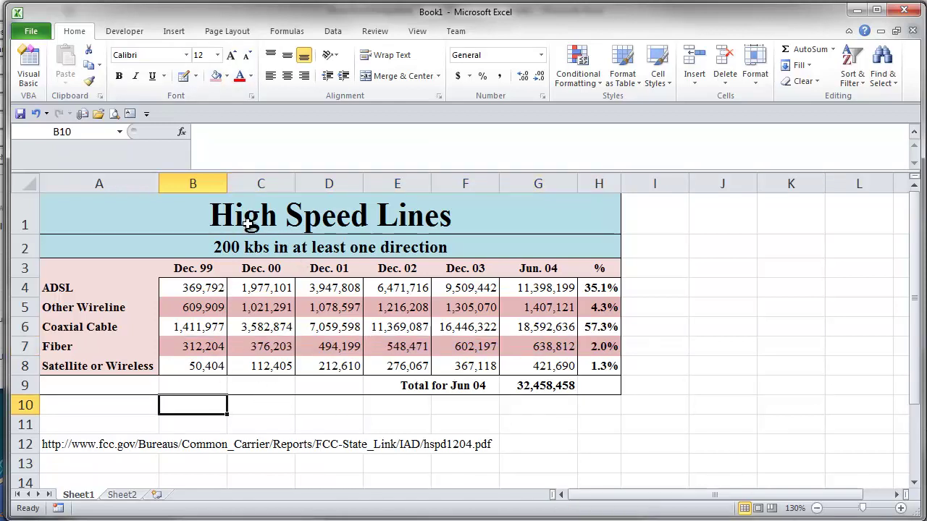
- Erase the border line between the High Speed Lines title and the subtitle in row 2
{"action": "left_click", "coordinate": [85, 217]}
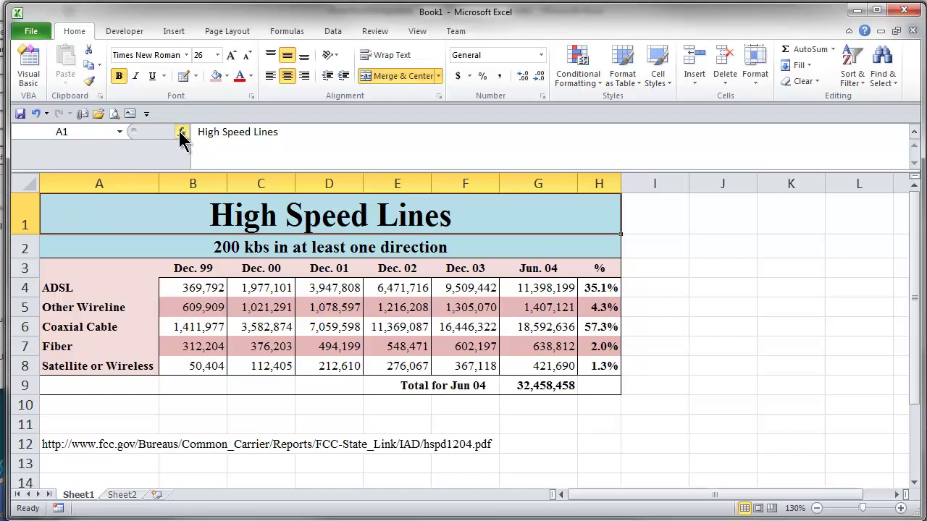
{"action": "left_click", "coordinate": [196, 77]}
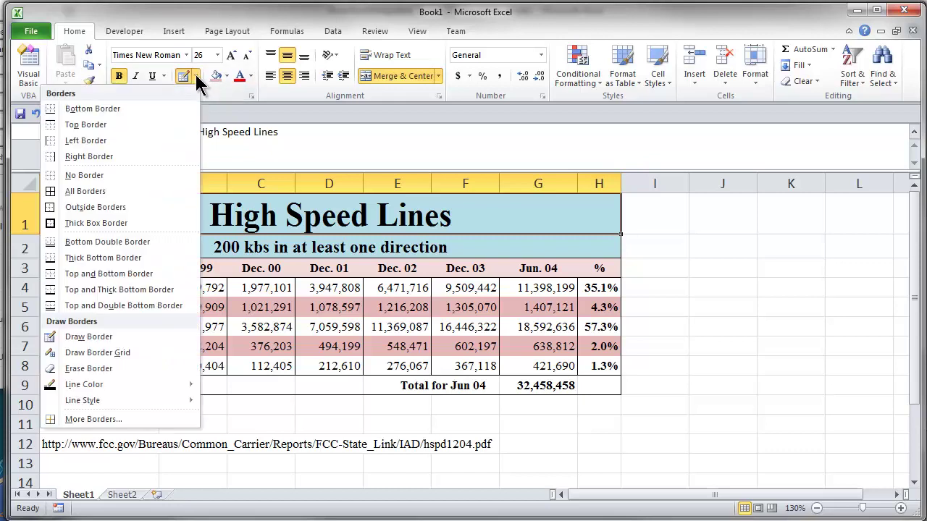
{"action": "left_click", "coordinate": [112, 367]}
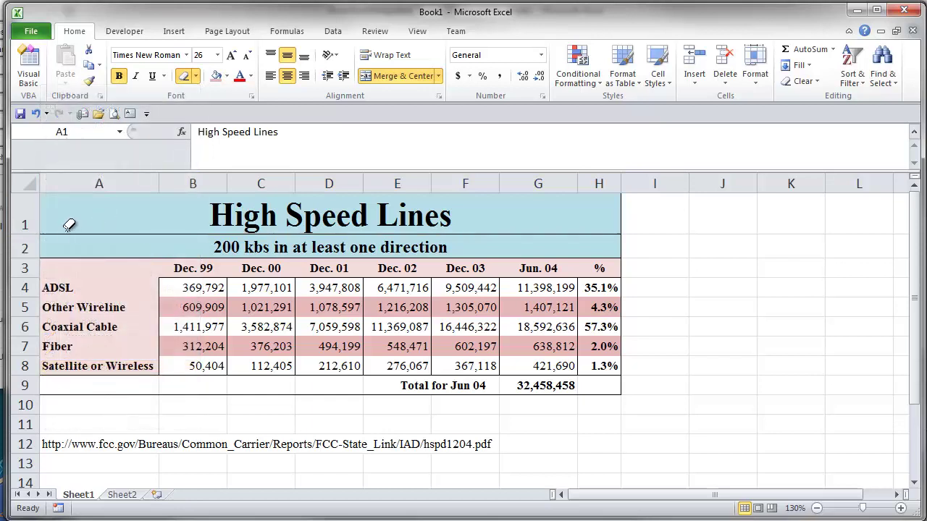
{"action": "left_click", "coordinate": [59, 229]}
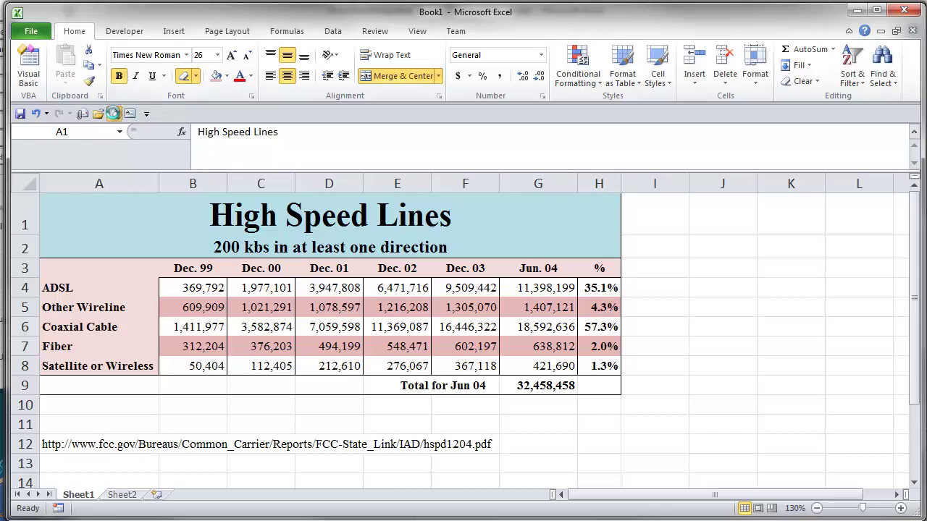
- Check the formatted table in a zoomed print preview, then return to the worksheet
{"action": "left_click", "coordinate": [114, 114]}
{"action": "left_click", "coordinate": [416, 197]}
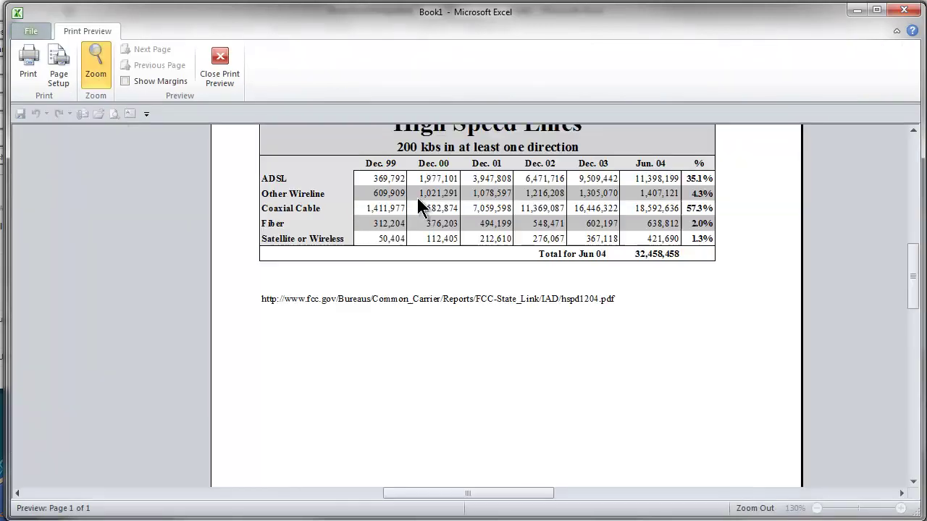
{"action": "scroll", "coordinate": [533, 264], "scroll_direction": "up", "scroll_amount": 1}
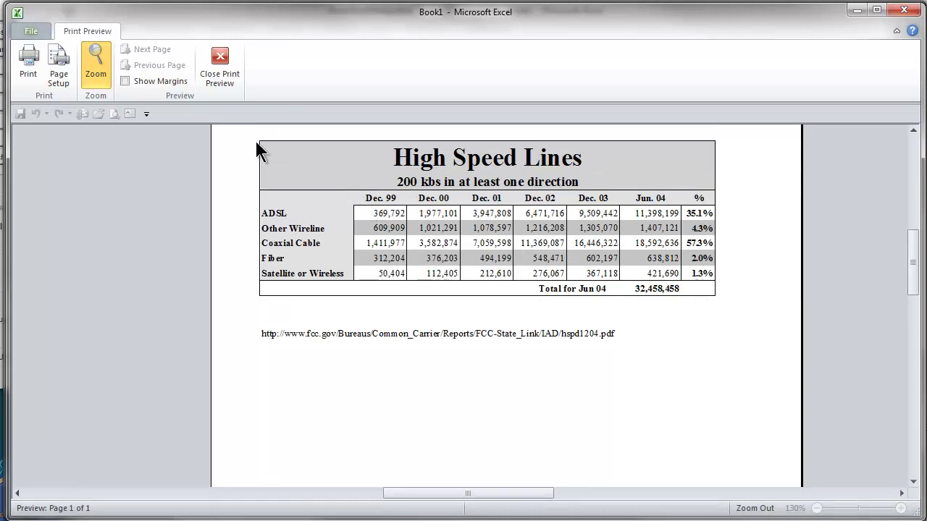
{"action": "left_click", "coordinate": [228, 60]}
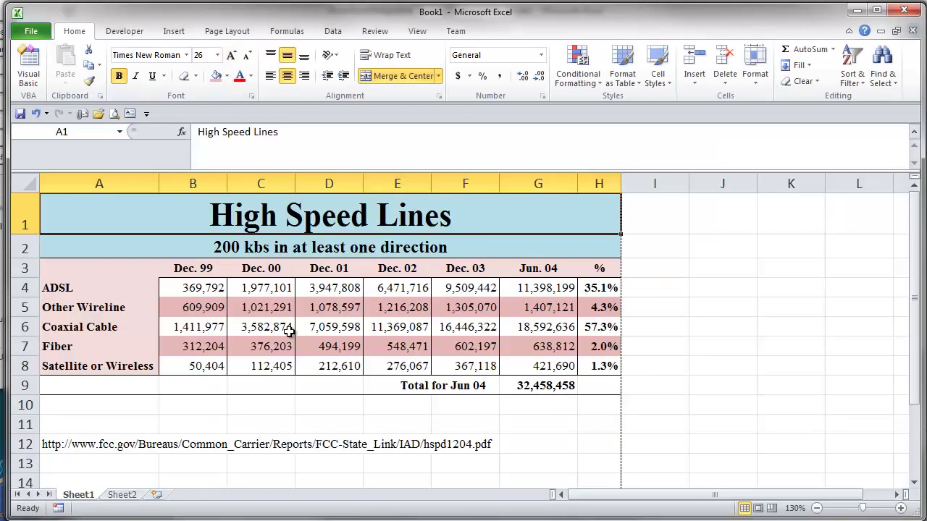
- Switch to the Word lab instructions, highlight the line chart requirement, and return to the Excel workbook
{"action": "key", "text": "alt+Tab"}
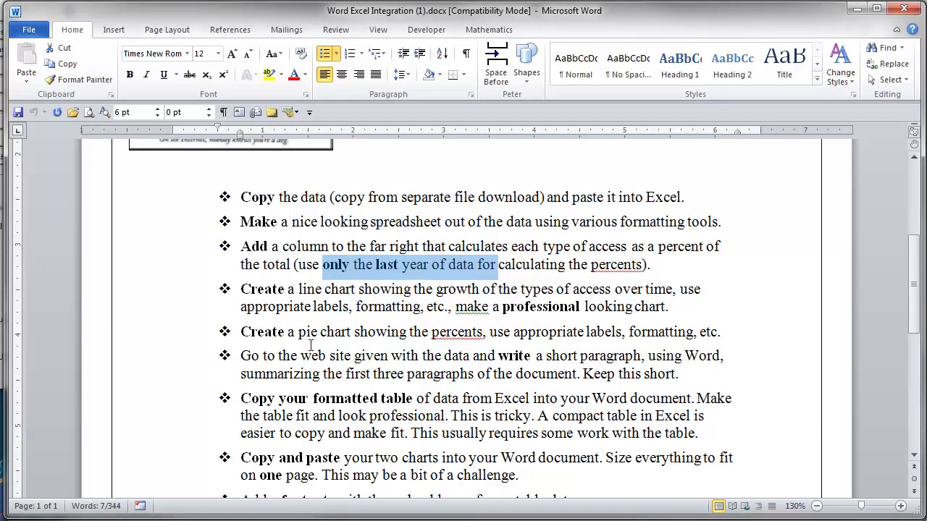
{"action": "left_click_drag", "start_coordinate": [284, 294], "coordinate": [594, 293]}
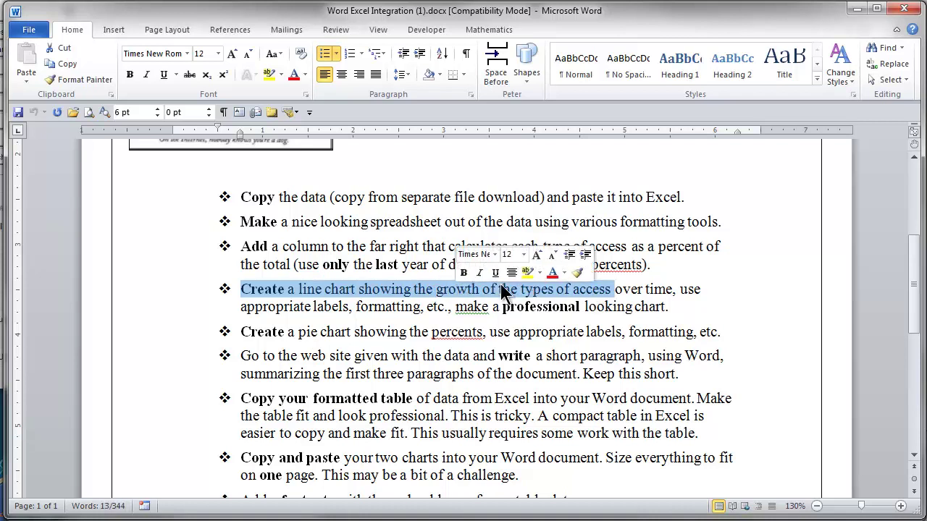
{"action": "key", "text": "alt+Tab"}
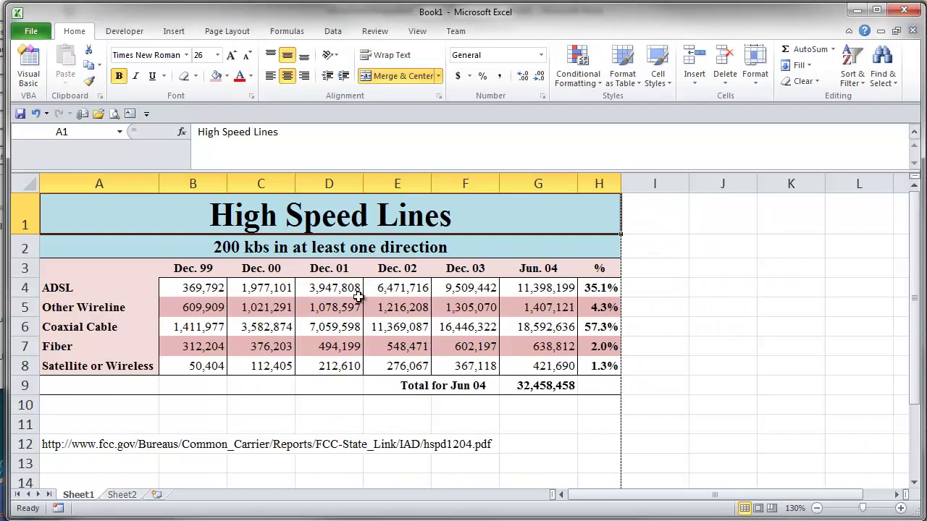
{"action": "left_click", "coordinate": [72, 290]}
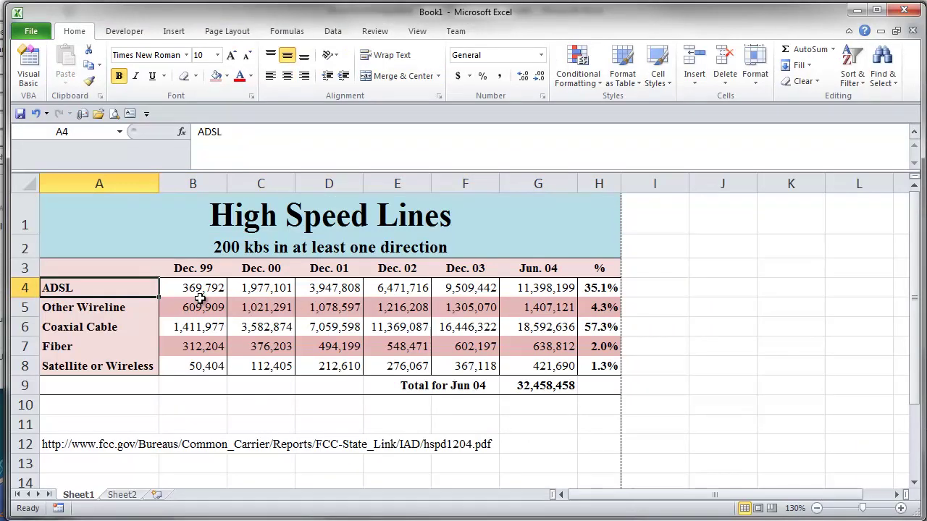
{"action": "left_click_drag", "start_coordinate": [198, 296], "coordinate": [526, 288]}
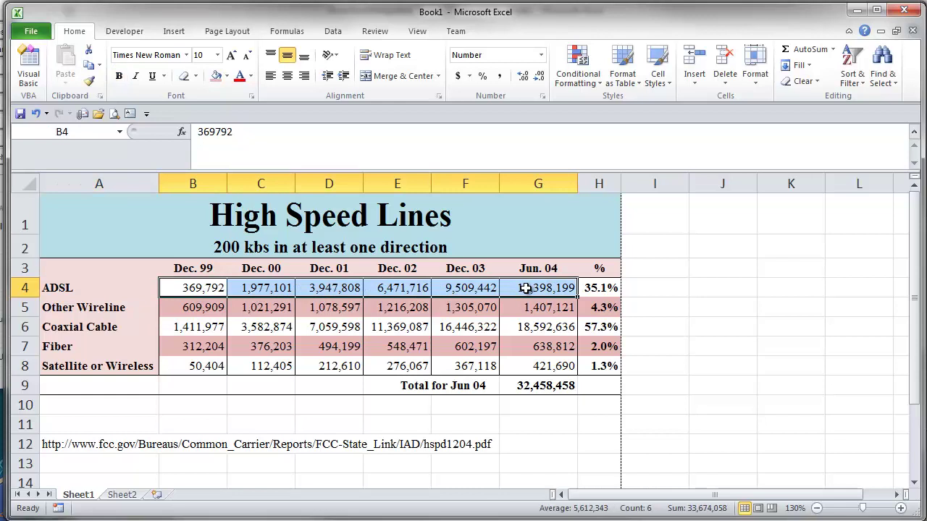
{"action": "left_click", "coordinate": [601, 289]}
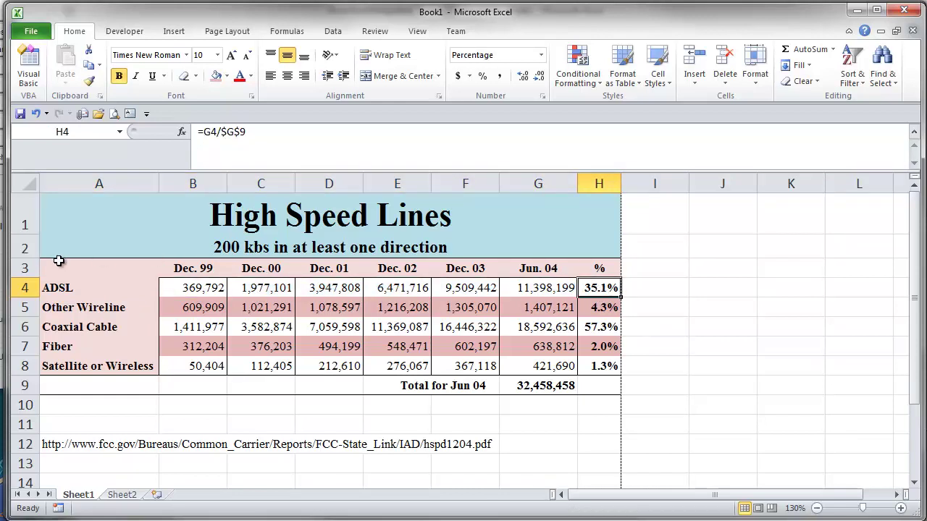
- Insert a basic 2-D line chart from the headings, labels and yearly data in A3:G8
{"action": "left_click_drag", "start_coordinate": [61, 263], "coordinate": [526, 372]}
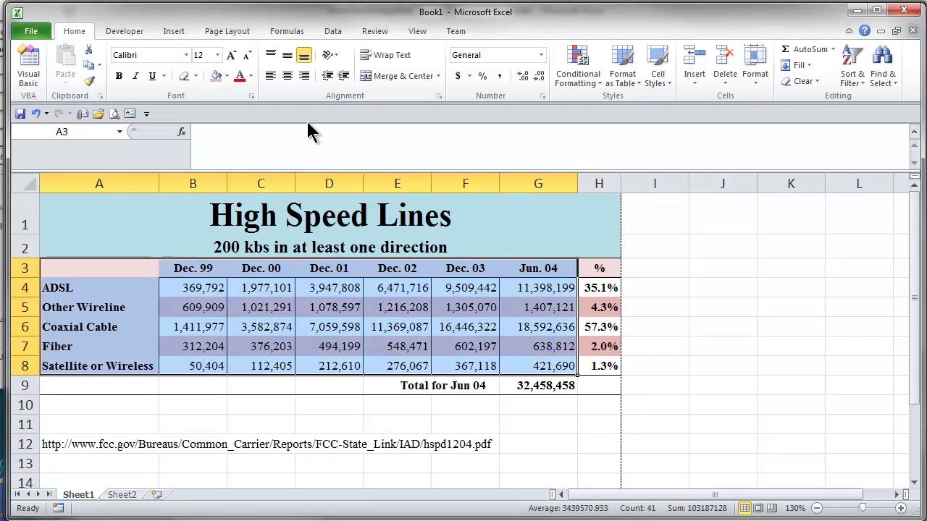
{"action": "left_click", "coordinate": [175, 32]}
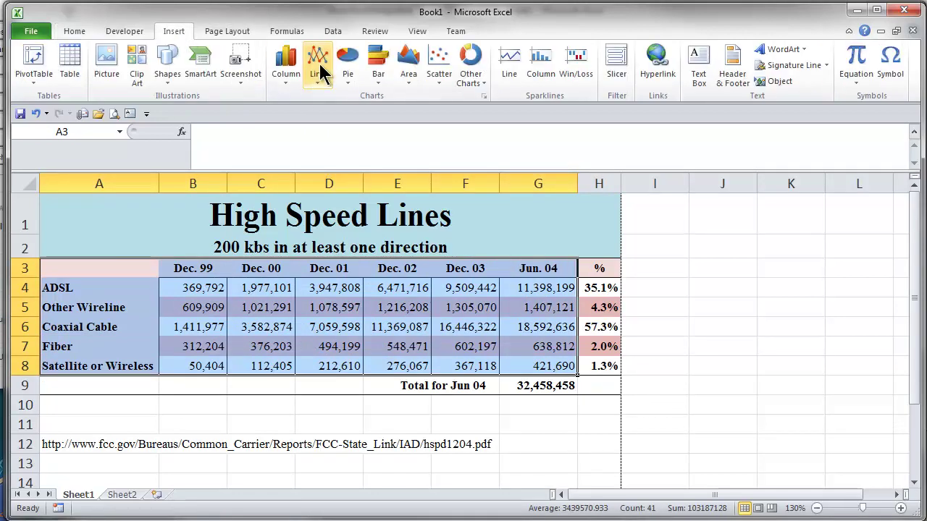
{"action": "left_click", "coordinate": [321, 58]}
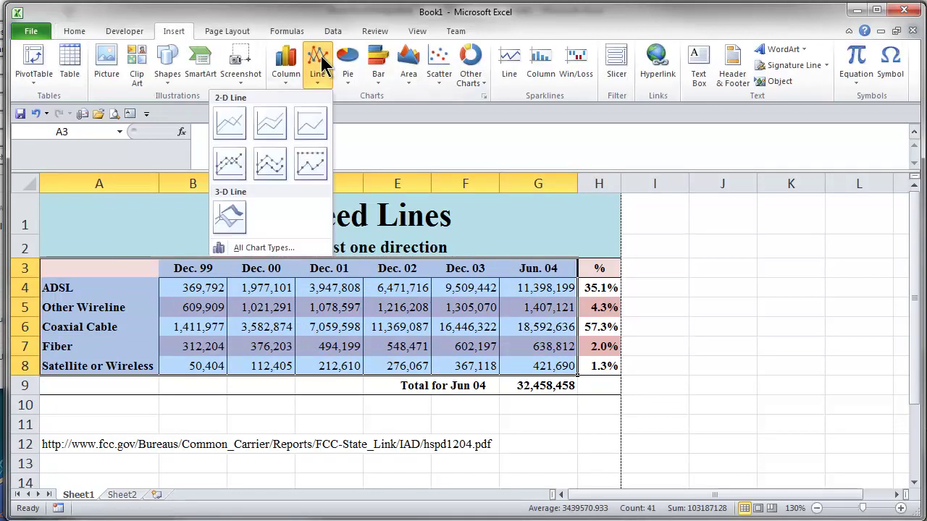
{"action": "left_click", "coordinate": [234, 118]}
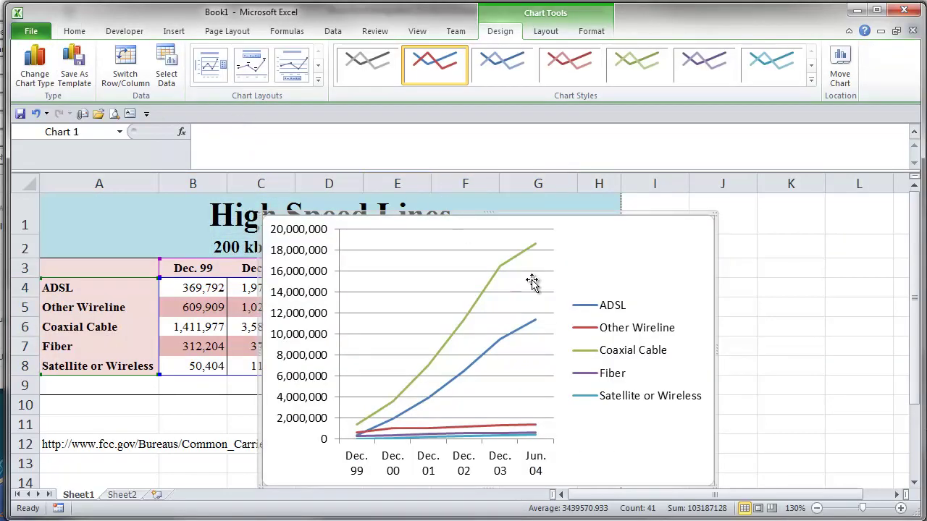
- Move the line chart up and to the right so its left edge sits near the start of column D
{"action": "left_click_drag", "start_coordinate": [651, 215], "coordinate": [701, 184]}
{"action": "key", "text": "Escape"}
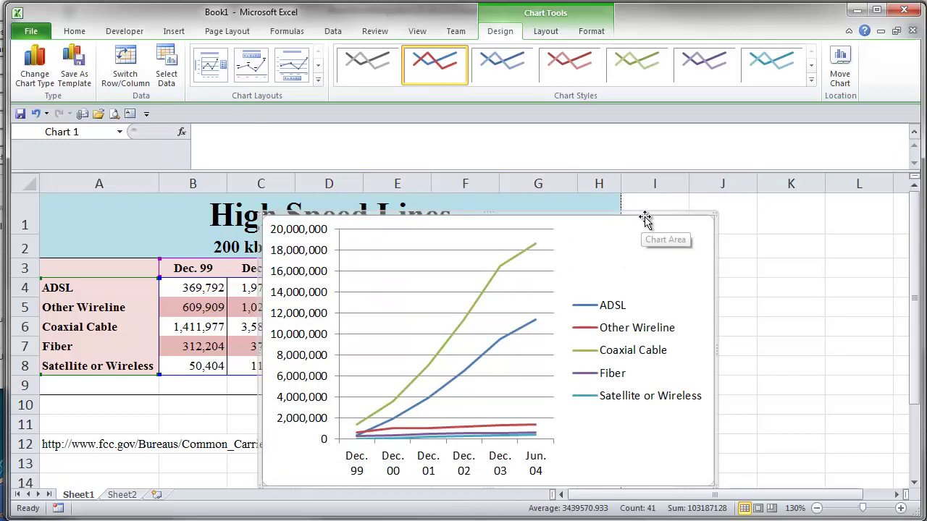
{"action": "left_click_drag", "start_coordinate": [648, 213], "coordinate": [682, 200]}
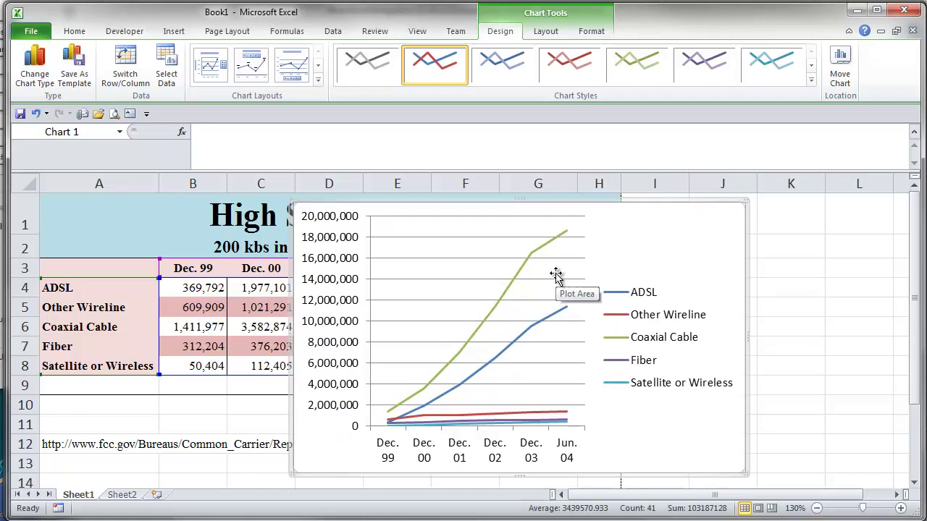
- Add a title above the chart reading "Broadband Usage 12/99-6/04"
{"action": "left_click", "coordinate": [547, 32]}
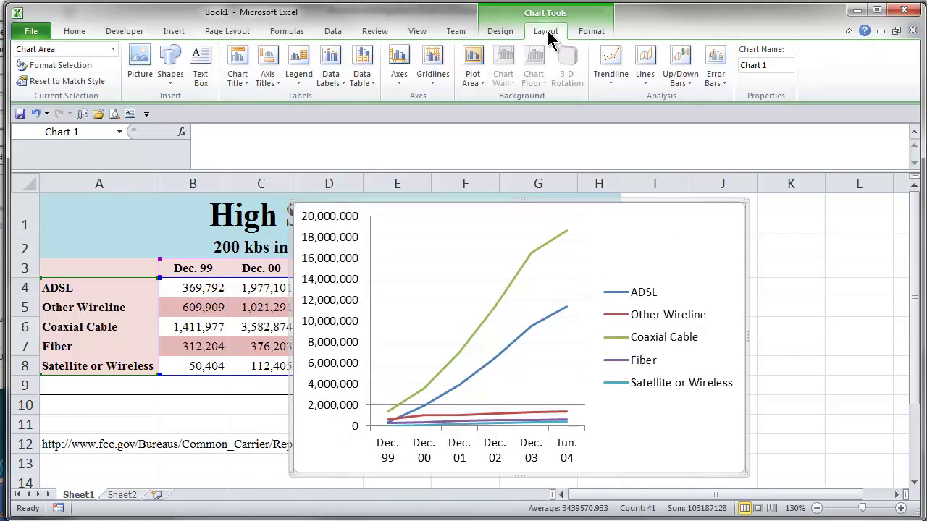
{"action": "left_click", "coordinate": [237, 67]}
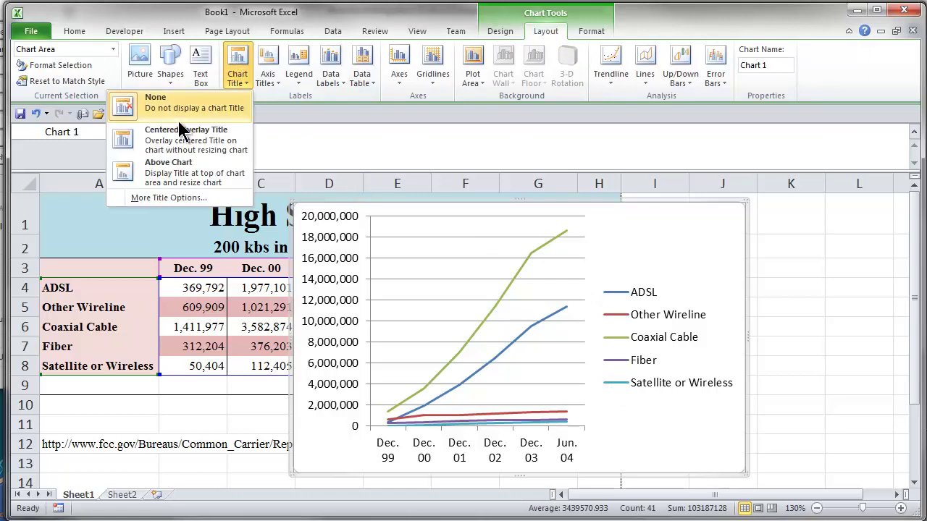
{"action": "left_click", "coordinate": [184, 173]}
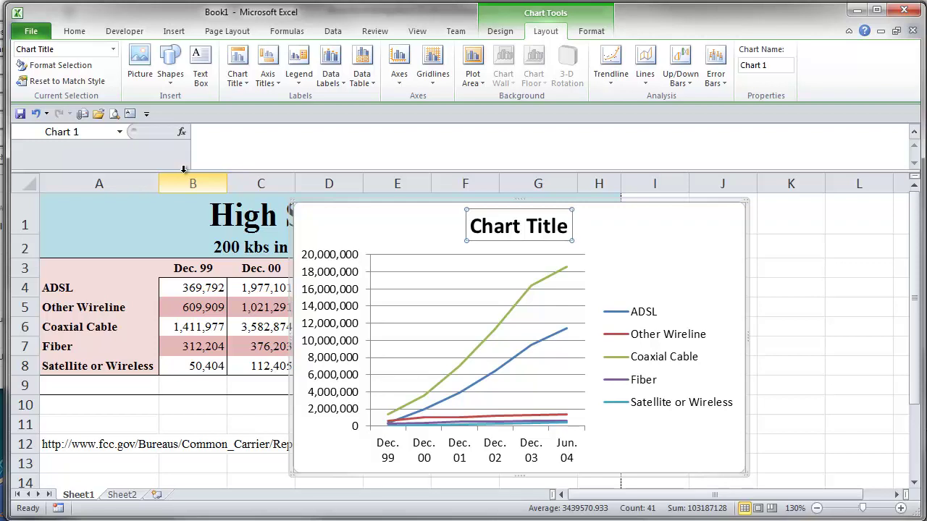
{"action": "type", "text": "Broadband Usage 12/99-6/04"}
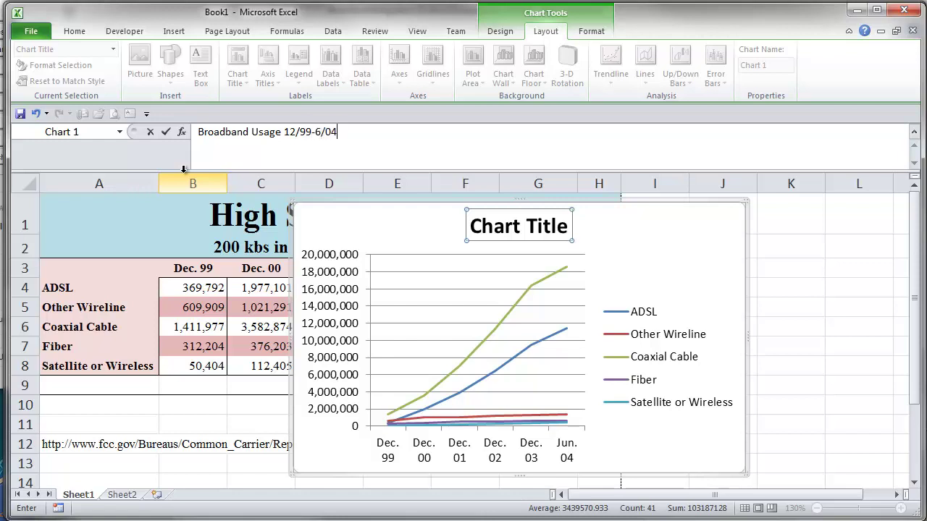
{"action": "key", "text": "Return"}
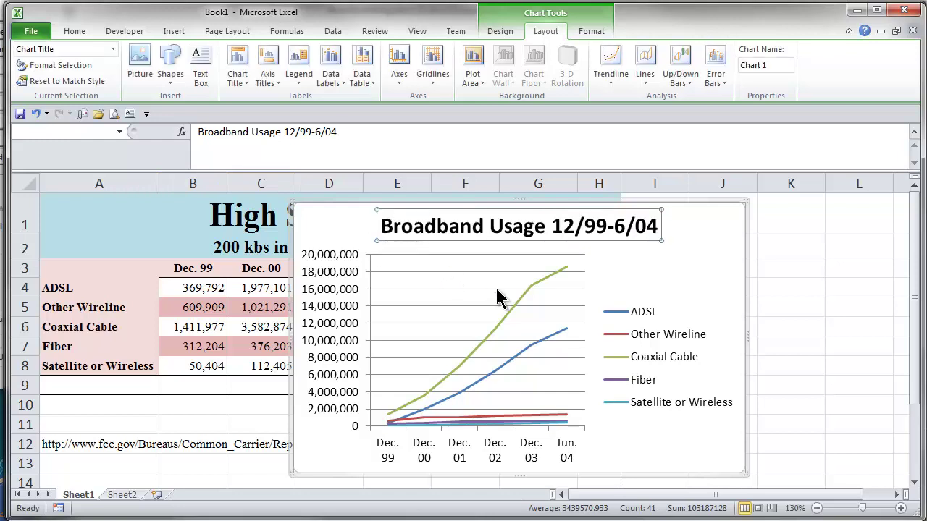
- Set the vertical axis display units to Millions and move the units label down to about the middle of the axis
{"action": "left_click", "coordinate": [337, 270]}
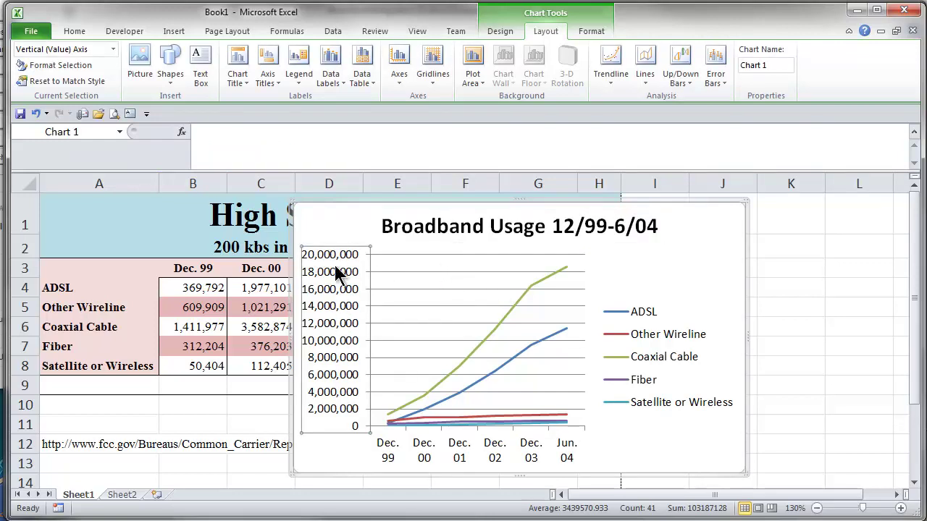
{"action": "left_click", "coordinate": [87, 66]}
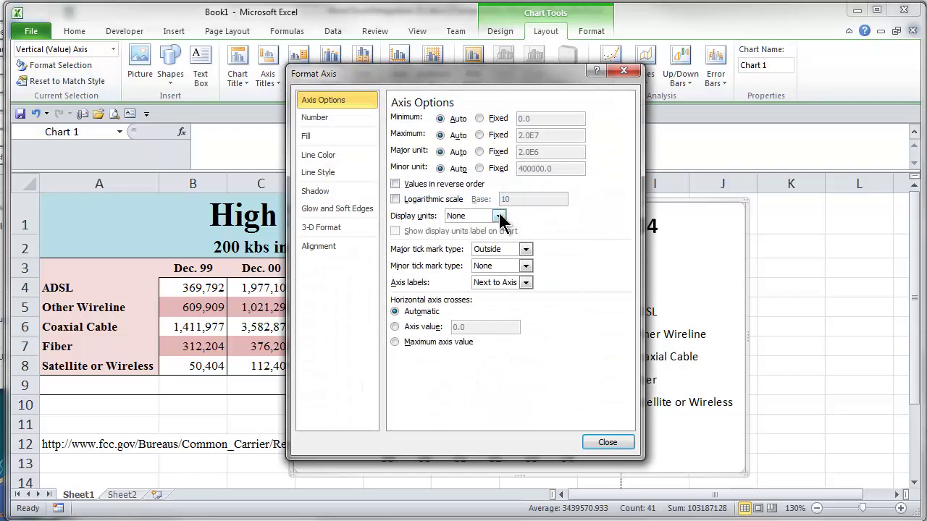
{"action": "left_click_drag", "start_coordinate": [492, 75], "coordinate": [585, 73]}
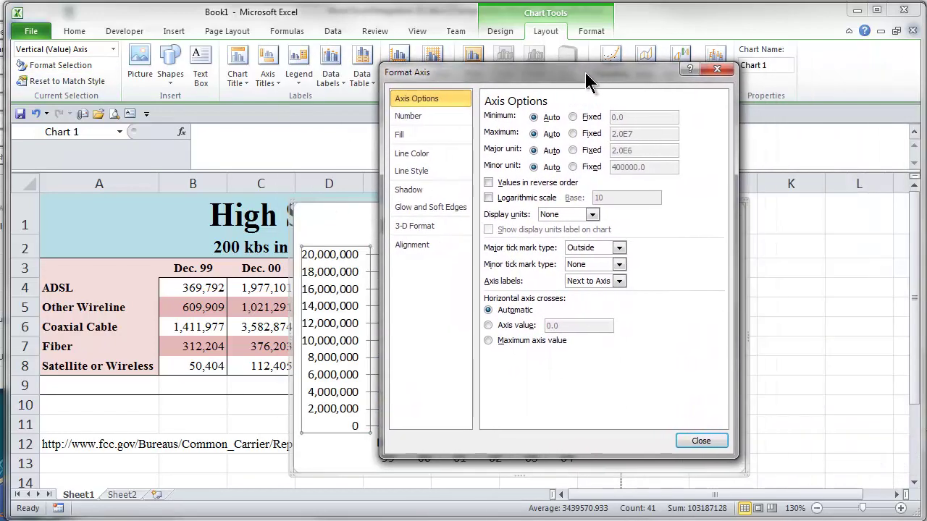
{"action": "left_click", "coordinate": [592, 216]}
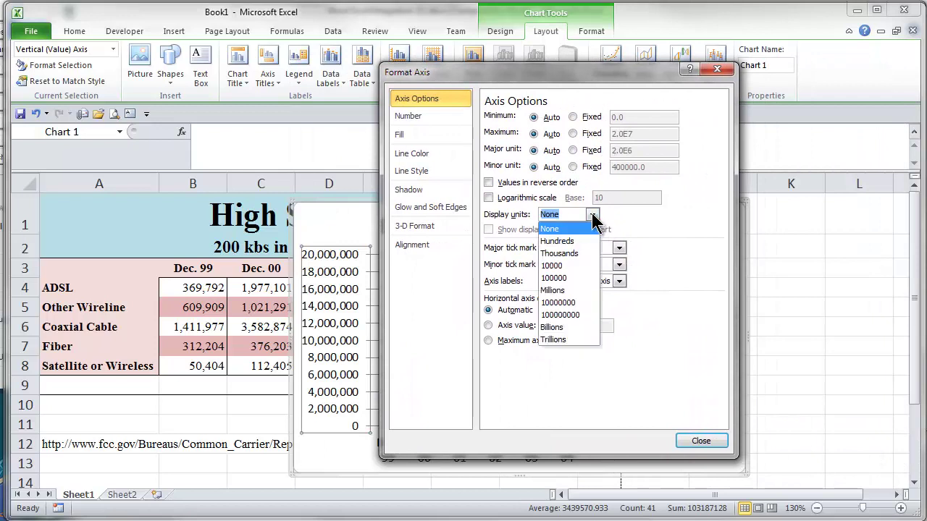
{"action": "left_click", "coordinate": [568, 291]}
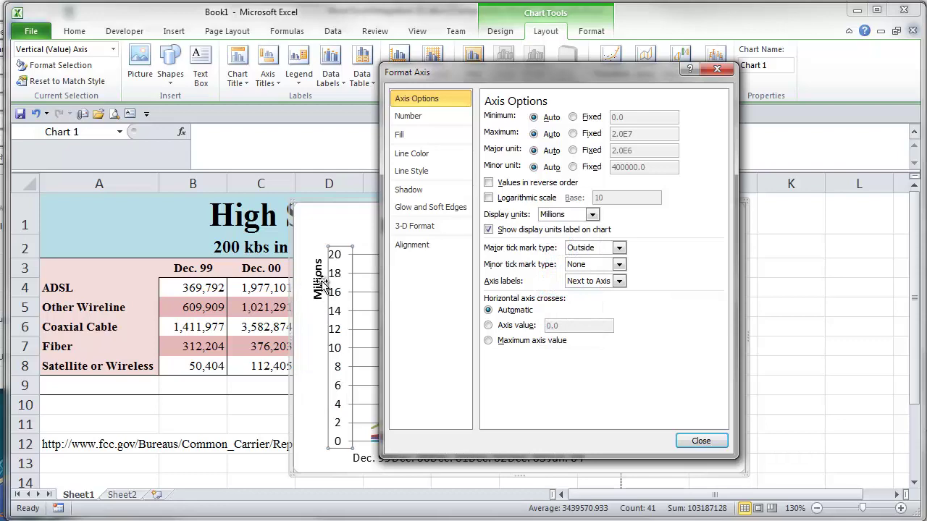
{"action": "left_click", "coordinate": [701, 441]}
{"action": "left_click", "coordinate": [317, 278]}
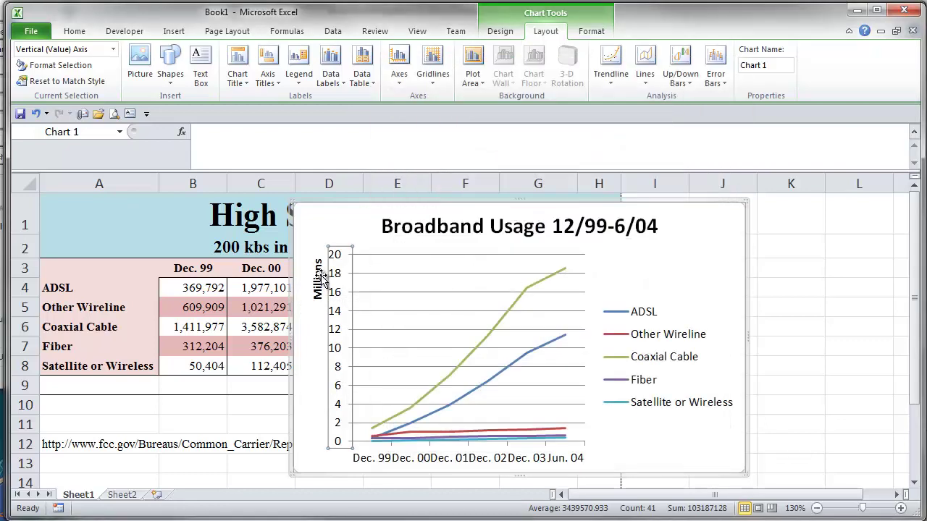
{"action": "left_click_drag", "start_coordinate": [317, 276], "coordinate": [310, 334]}
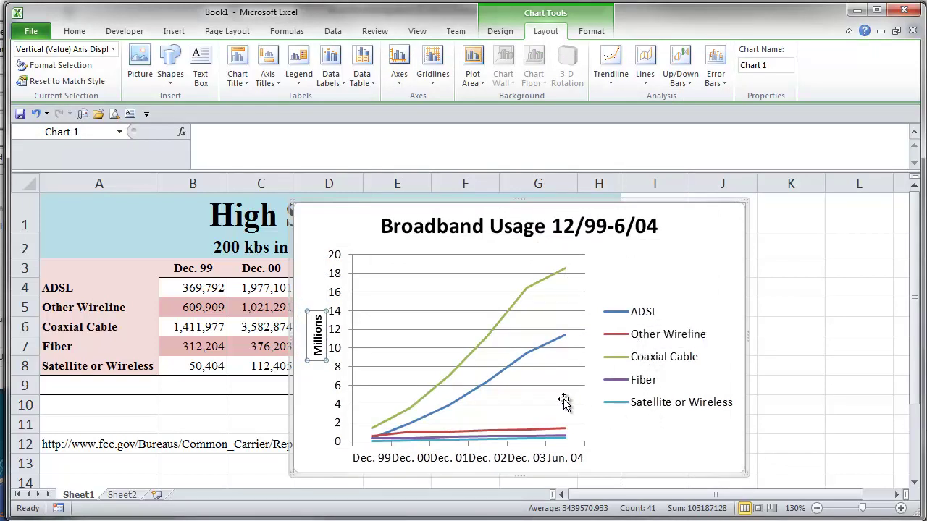
- Apply the 3/14 date number format to the chart's horizontal category axis
{"action": "left_click", "coordinate": [395, 457]}
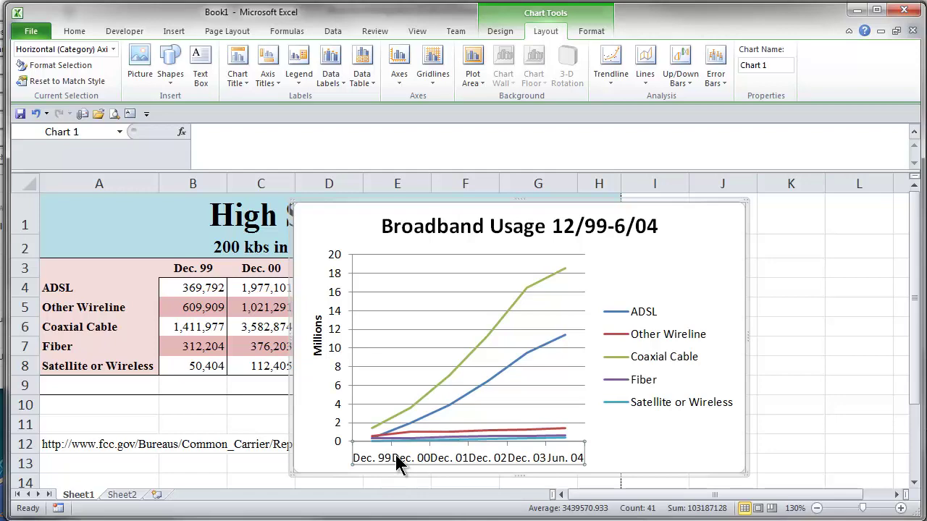
{"action": "left_click", "coordinate": [79, 66]}
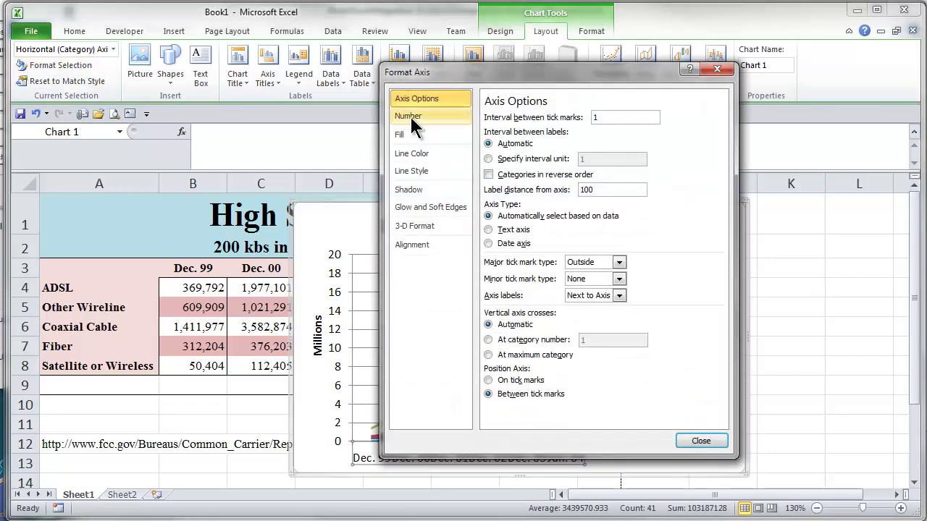
{"action": "left_click", "coordinate": [411, 121]}
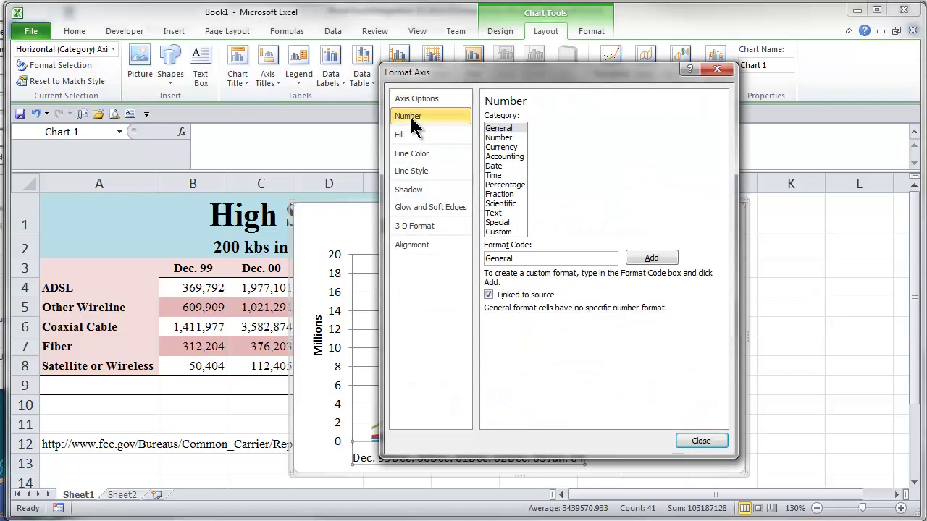
{"action": "left_click", "coordinate": [493, 167]}
{"action": "left_click_drag", "start_coordinate": [571, 71], "coordinate": [770, 40]}
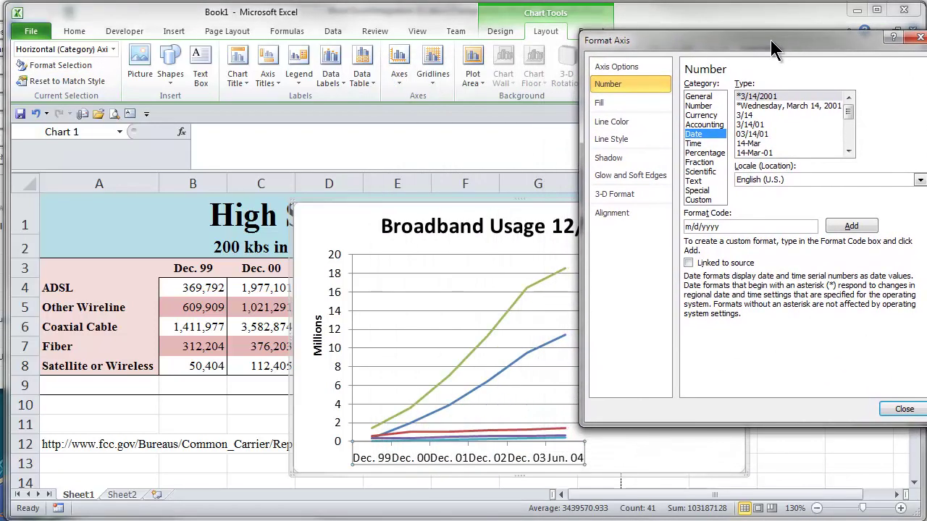
{"action": "left_click", "coordinate": [754, 115]}
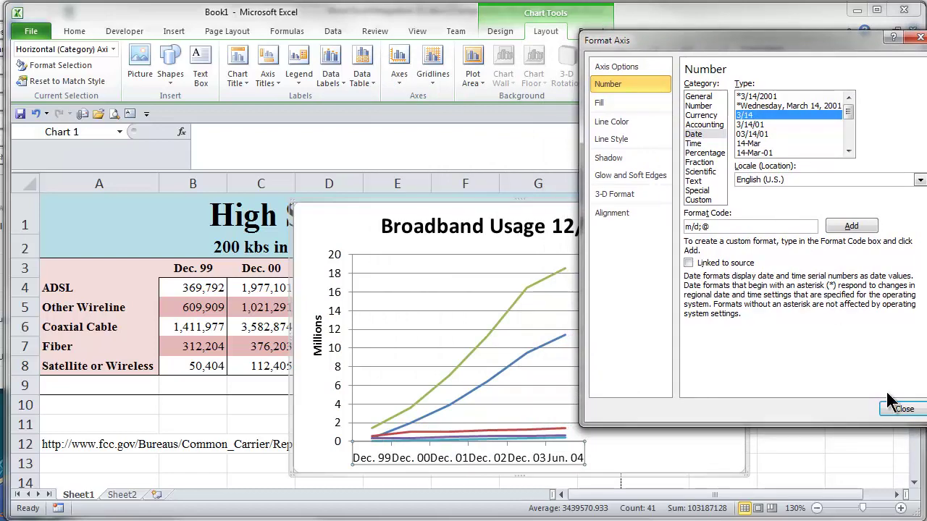
{"action": "left_click", "coordinate": [902, 410]}
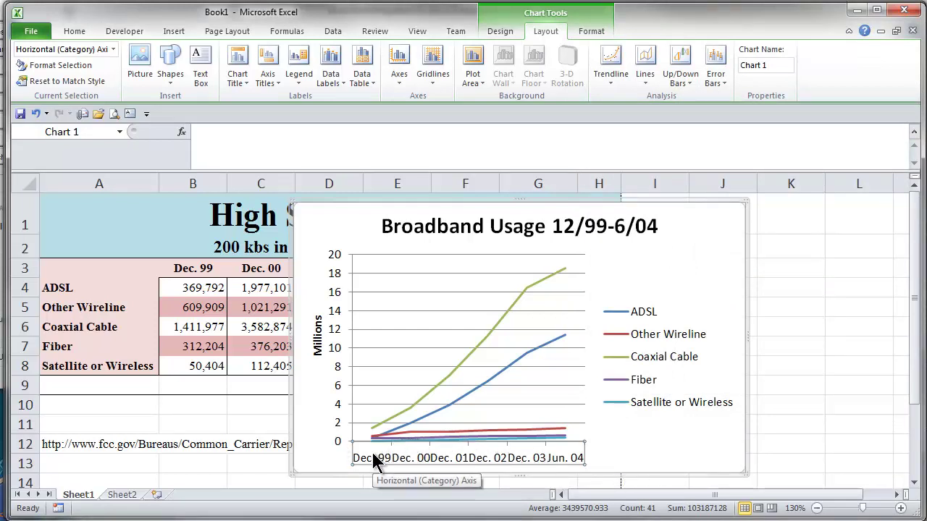
- Slant the horizontal axis date labels by setting their custom text angle to -48°
{"action": "left_click", "coordinate": [61, 66]}
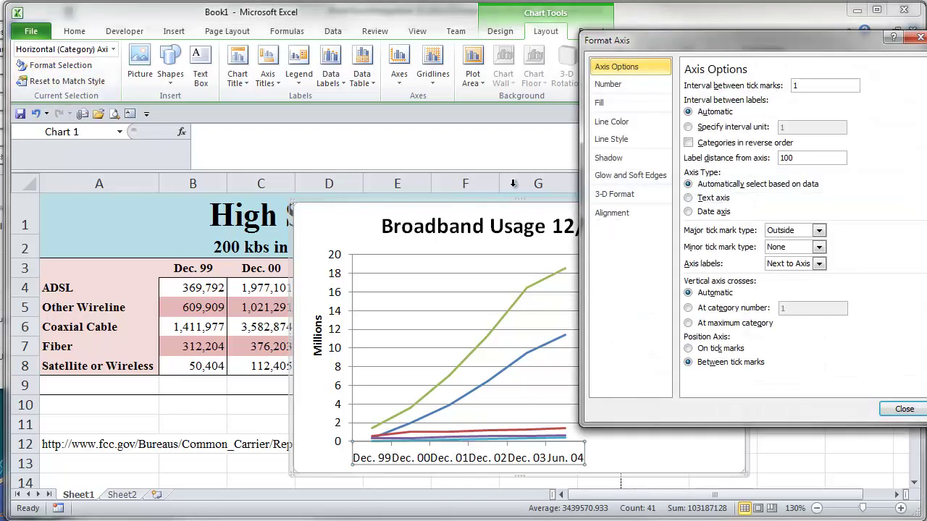
{"action": "left_click", "coordinate": [611, 211]}
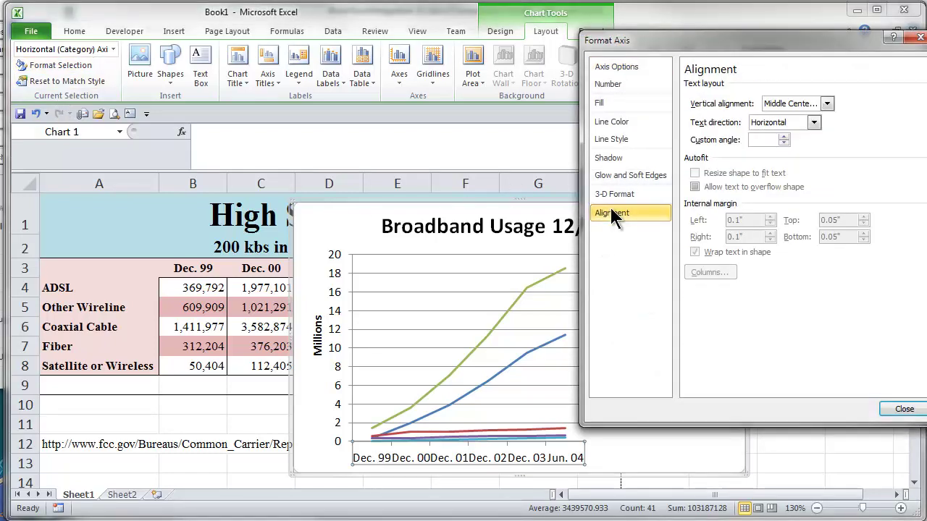
{"action": "left_click", "coordinate": [784, 136]}
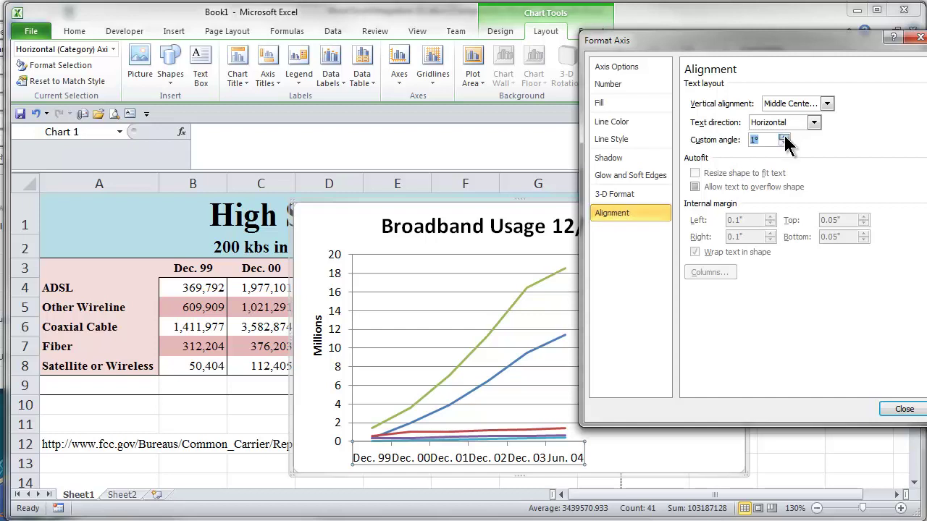
{"action": "left_click", "coordinate": [783, 136]}
{"action": "left_click", "coordinate": [783, 137]}
{"action": "left_click", "coordinate": [783, 136]}
{"action": "left_click", "coordinate": [784, 137]}
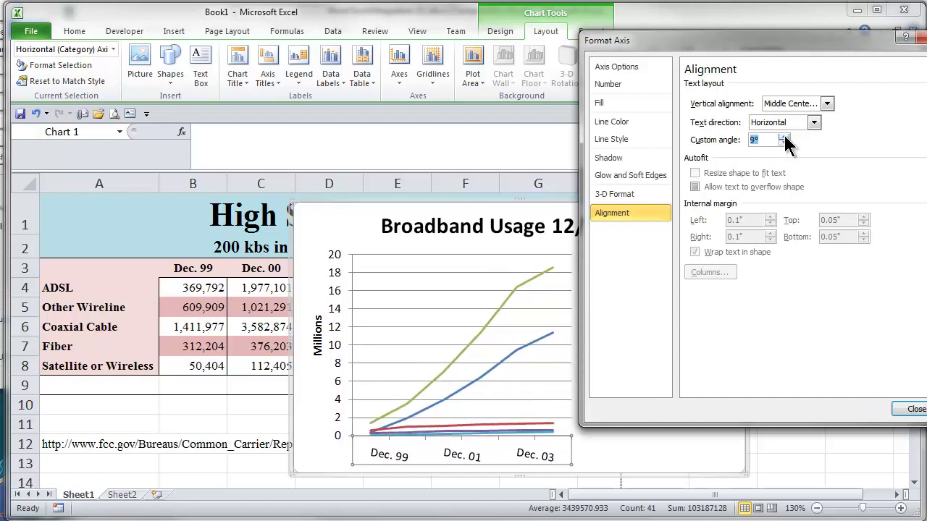
{"action": "left_click", "coordinate": [784, 136]}
{"action": "left_click", "coordinate": [783, 136]}
{"action": "left_click", "coordinate": [784, 136]}
{"action": "left_click", "coordinate": [784, 136]}
{"action": "left_click", "coordinate": [783, 136]}
{"action": "left_click", "coordinate": [784, 136]}
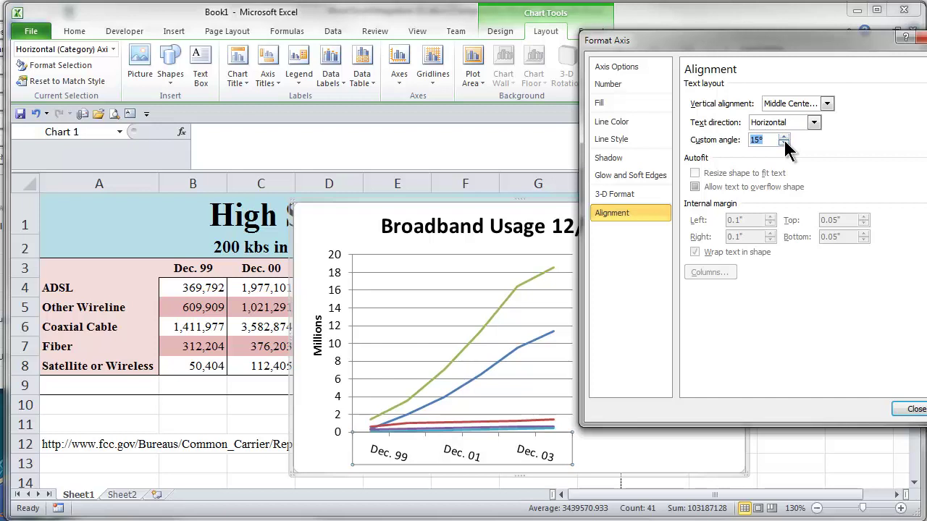
{"action": "left_click", "coordinate": [784, 142]}
{"action": "left_click", "coordinate": [784, 142]}
{"action": "left_click", "coordinate": [783, 143]}
{"action": "left_click", "coordinate": [784, 143]}
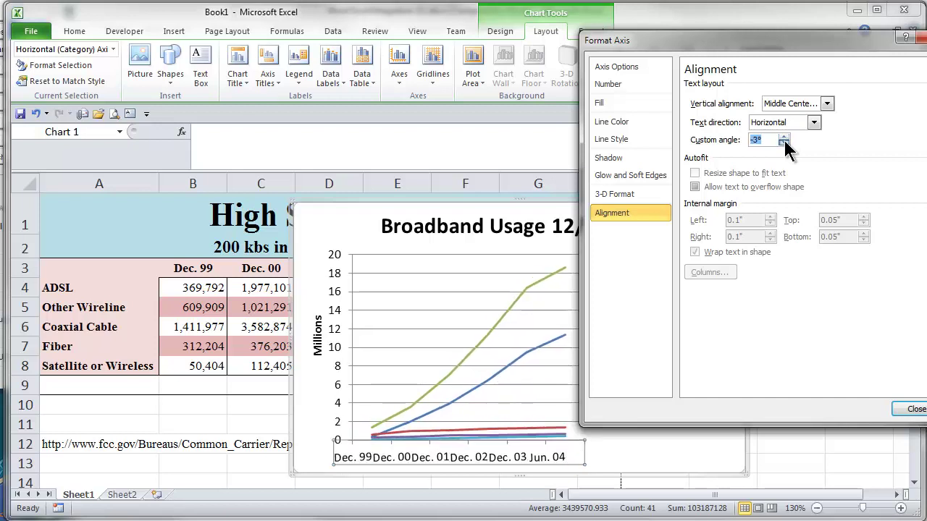
{"action": "left_click", "coordinate": [784, 143]}
{"action": "left_click", "coordinate": [783, 142]}
{"action": "left_click", "coordinate": [783, 142]}
{"action": "left_click", "coordinate": [784, 142]}
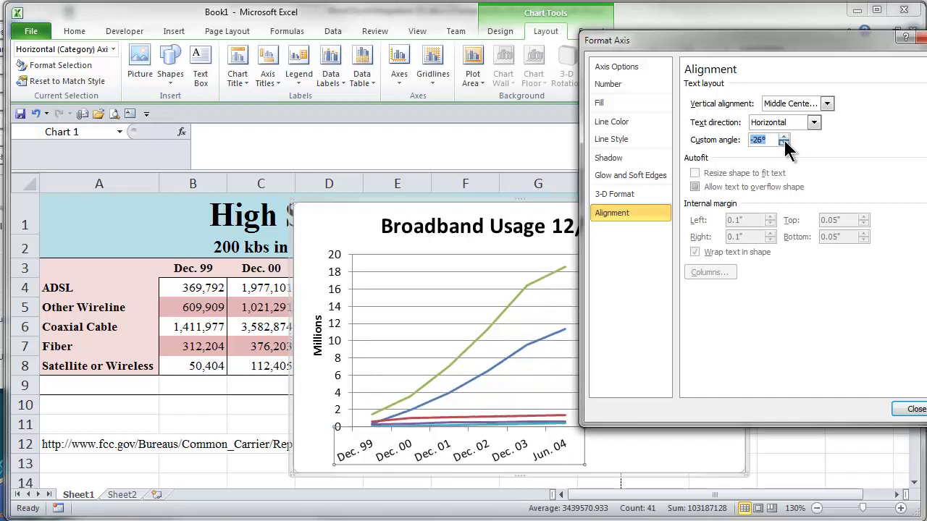
{"action": "left_click", "coordinate": [783, 143]}
{"action": "left_click", "coordinate": [784, 143]}
{"action": "left_click", "coordinate": [783, 143]}
{"action": "left_click", "coordinate": [784, 142]}
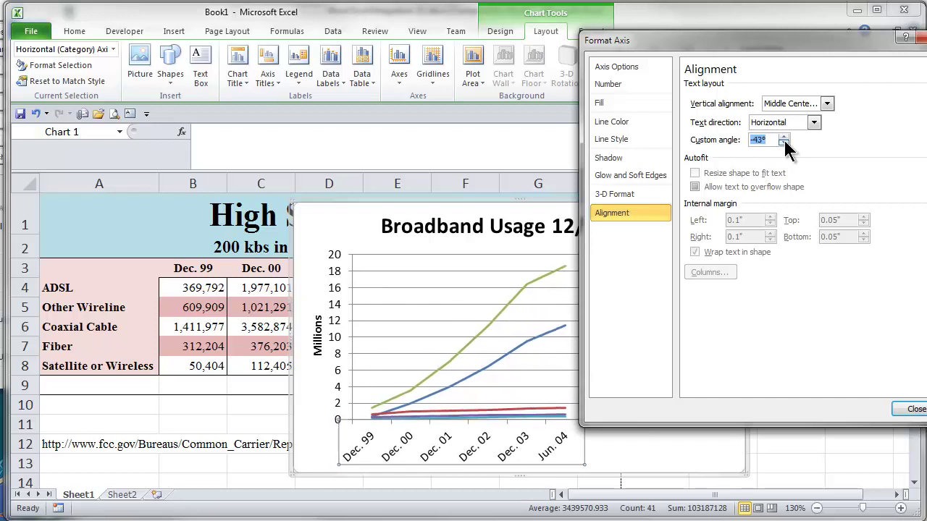
{"action": "left_click", "coordinate": [784, 143]}
{"action": "left_click", "coordinate": [784, 143]}
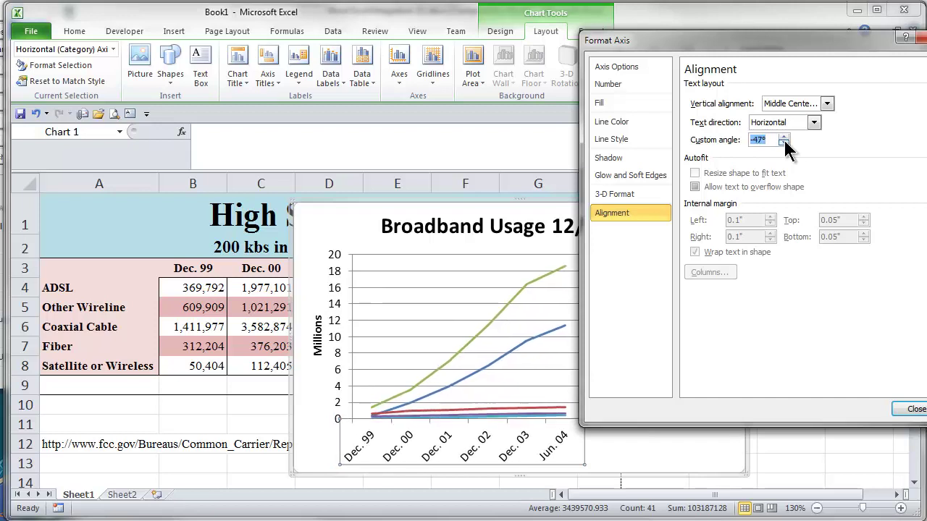
{"action": "left_click", "coordinate": [783, 142]}
{"action": "left_click", "coordinate": [784, 143]}
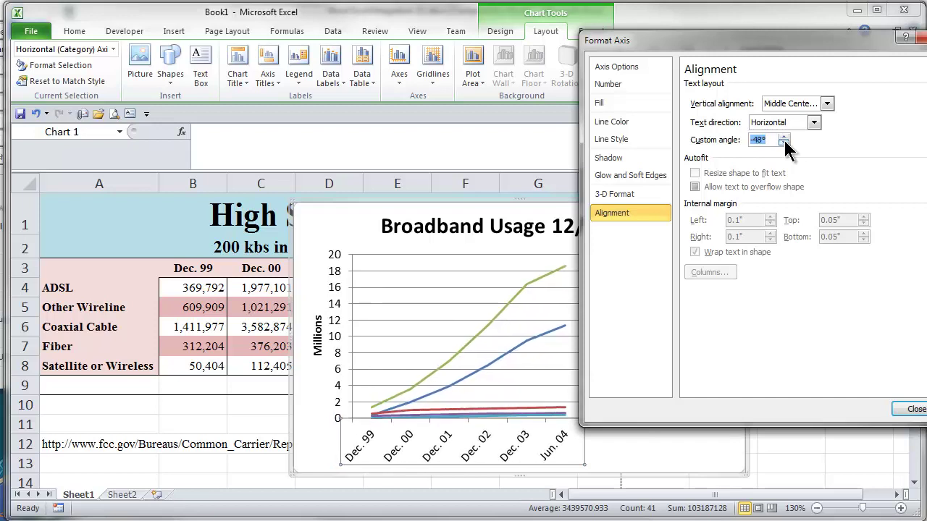
{"action": "left_click", "coordinate": [914, 409]}
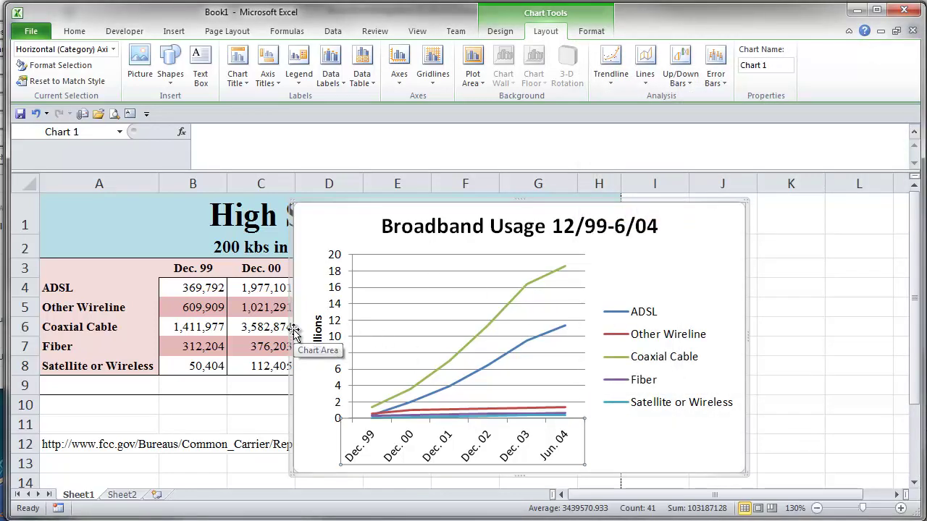
- Format the chart area's border with rounded corners and a 3 pt width
{"action": "left_click", "coordinate": [681, 342]}
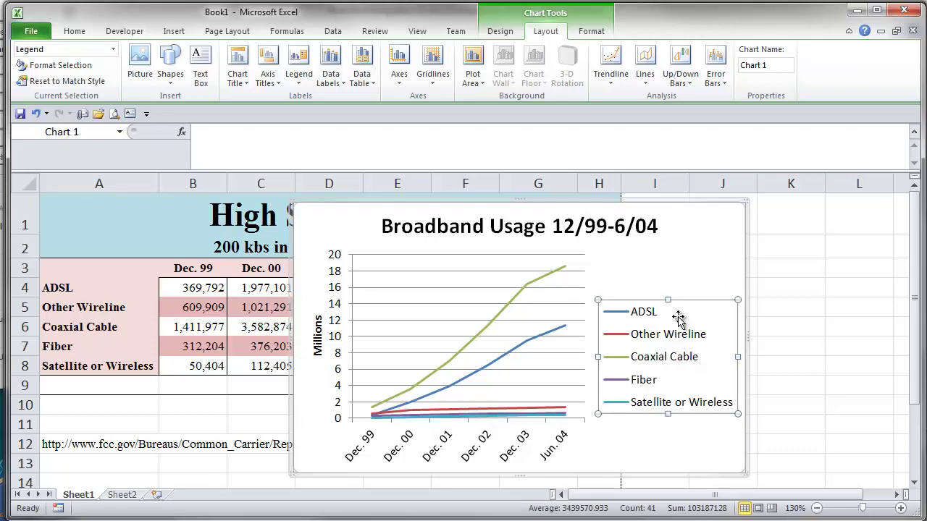
{"action": "left_click", "coordinate": [682, 249]}
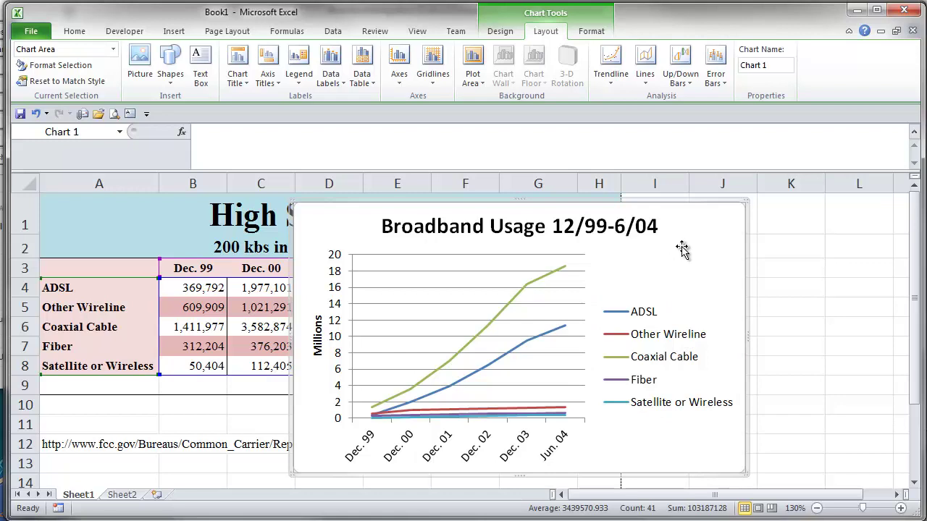
{"action": "left_click", "coordinate": [58, 66]}
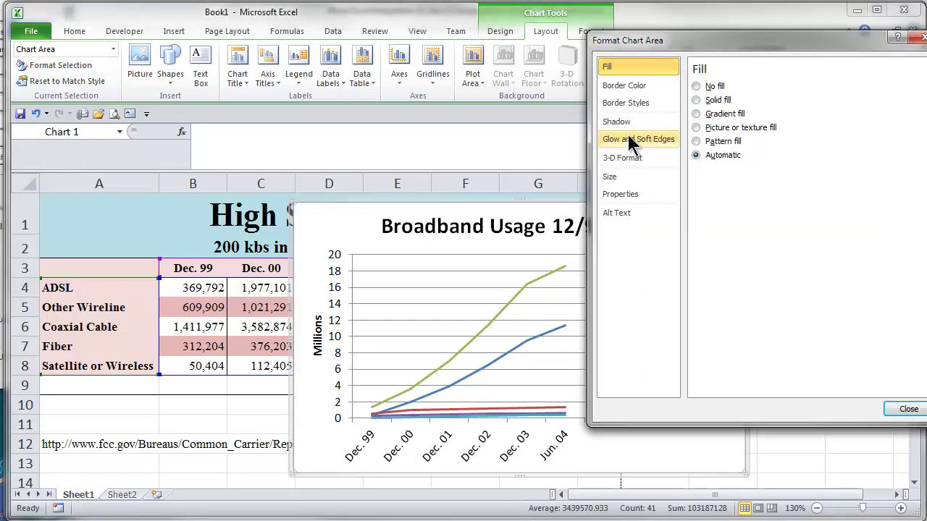
{"action": "left_click", "coordinate": [636, 101]}
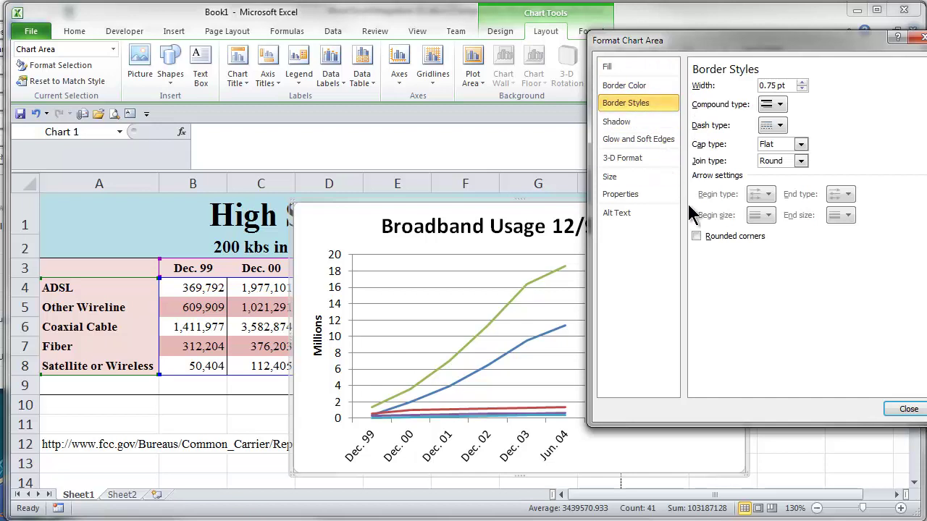
{"action": "left_click", "coordinate": [697, 236]}
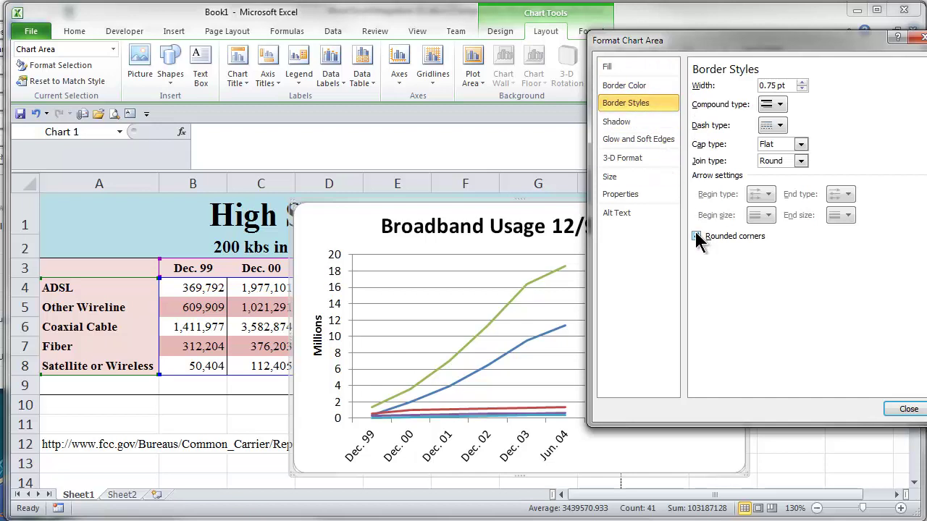
{"action": "left_click", "coordinate": [801, 83]}
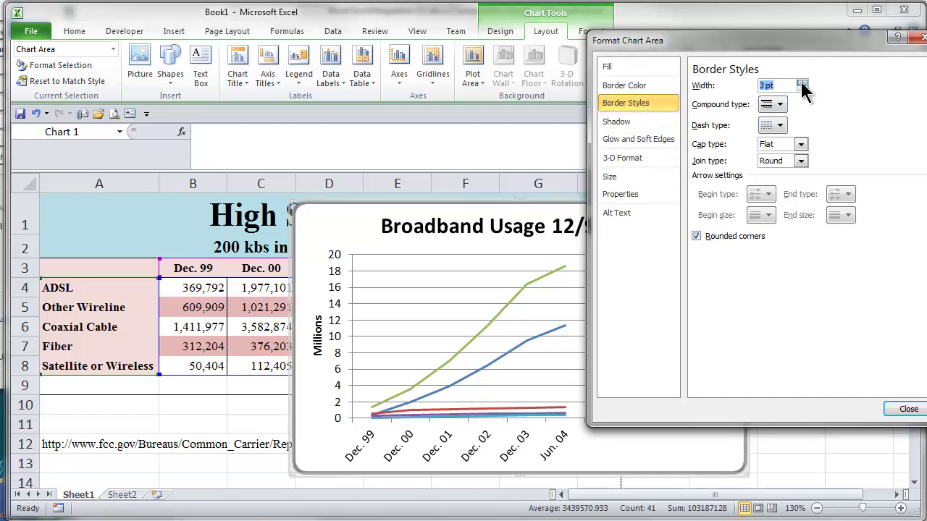
- Apply the default blue linear gradient fill to the chart area
{"action": "left_click", "coordinate": [607, 67]}
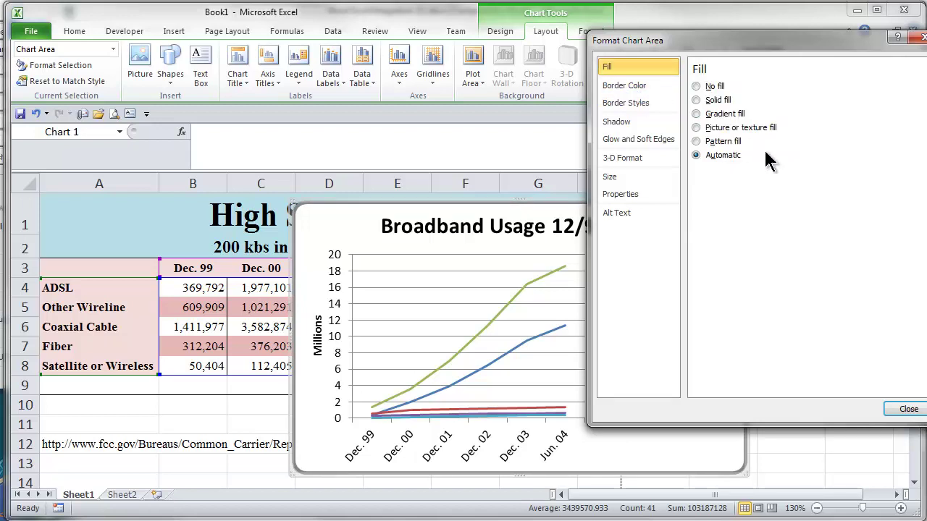
{"action": "left_click", "coordinate": [728, 115]}
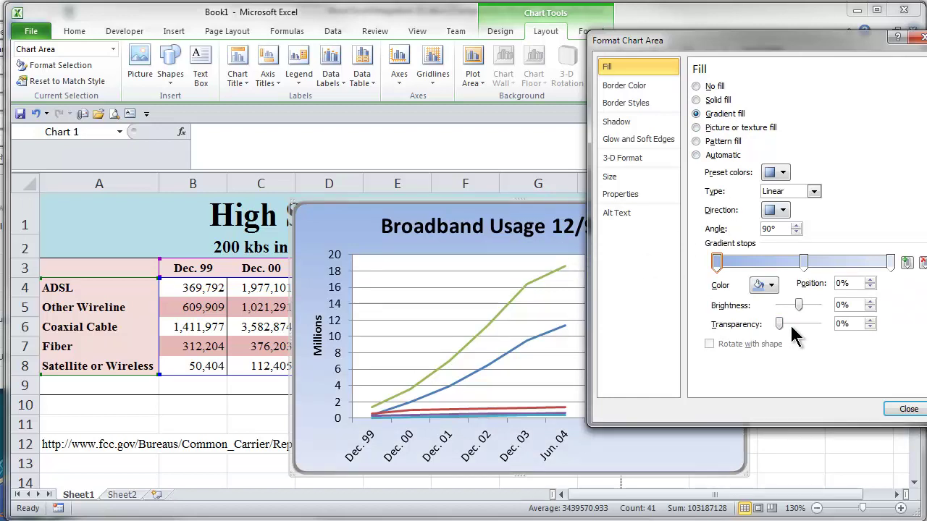
{"action": "left_click", "coordinate": [782, 173]}
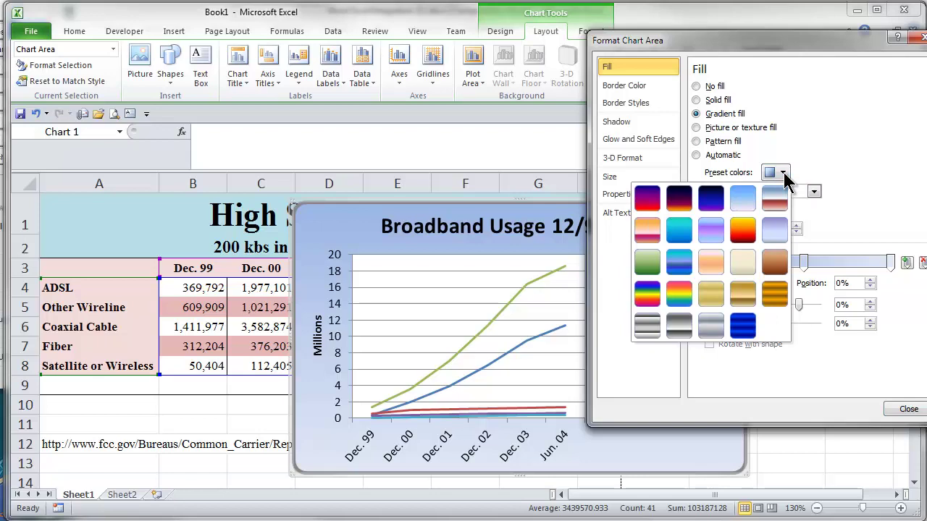
{"action": "left_click", "coordinate": [783, 174]}
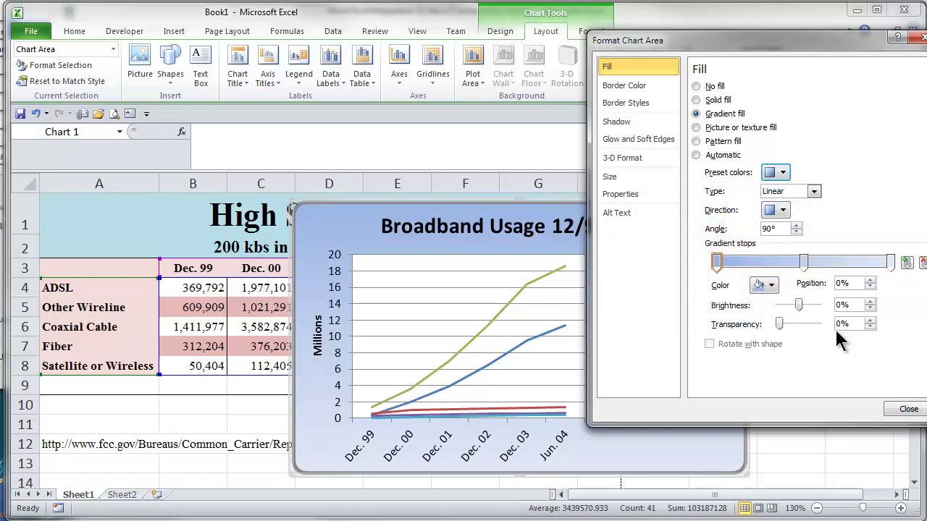
{"action": "left_click", "coordinate": [906, 410]}
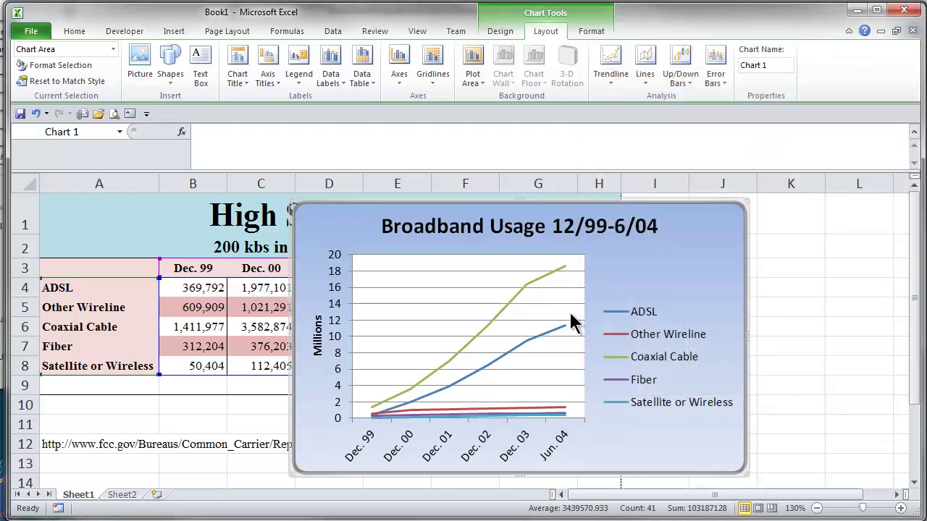
- Select the chart's plot area, then switch to Chrome, search Google Images for "modem" and copy the grey Belkin modem router picture
{"action": "left_click", "coordinate": [464, 287]}
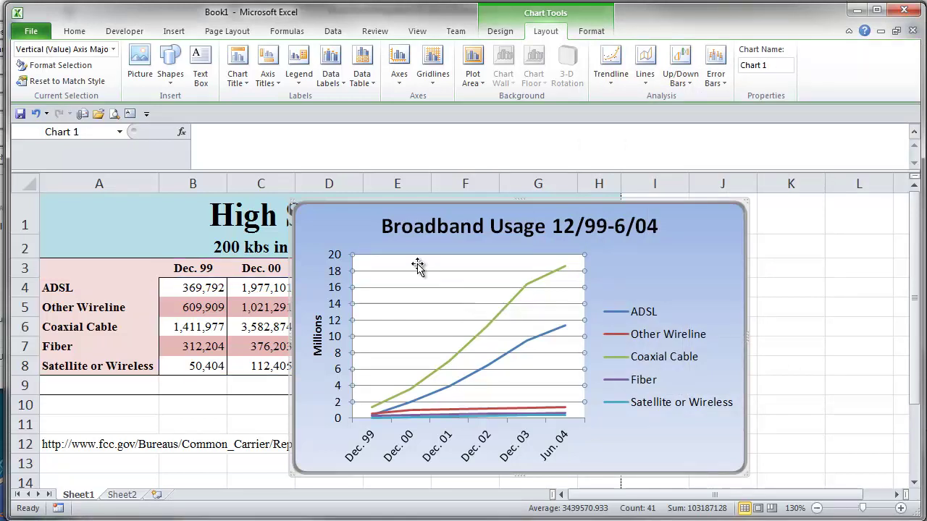
{"action": "left_click", "coordinate": [413, 302]}
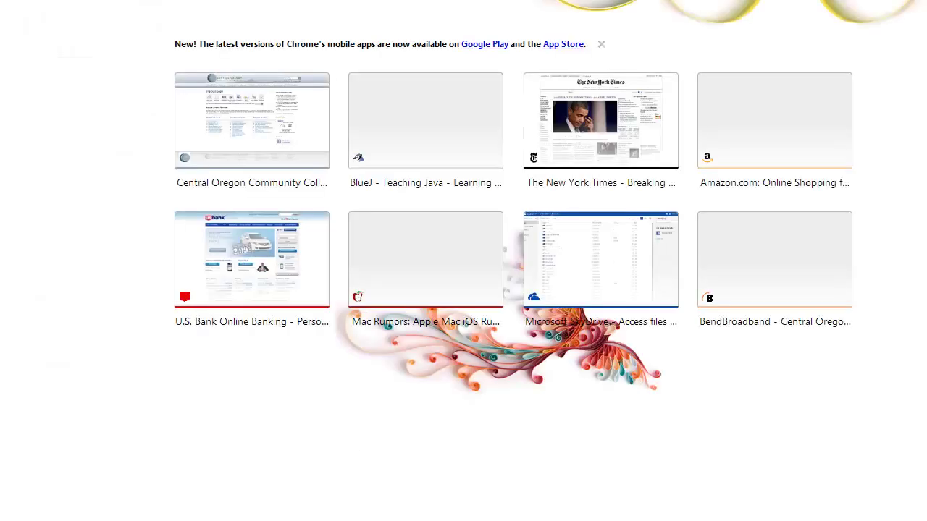
{"action": "type", "text": "modem"}
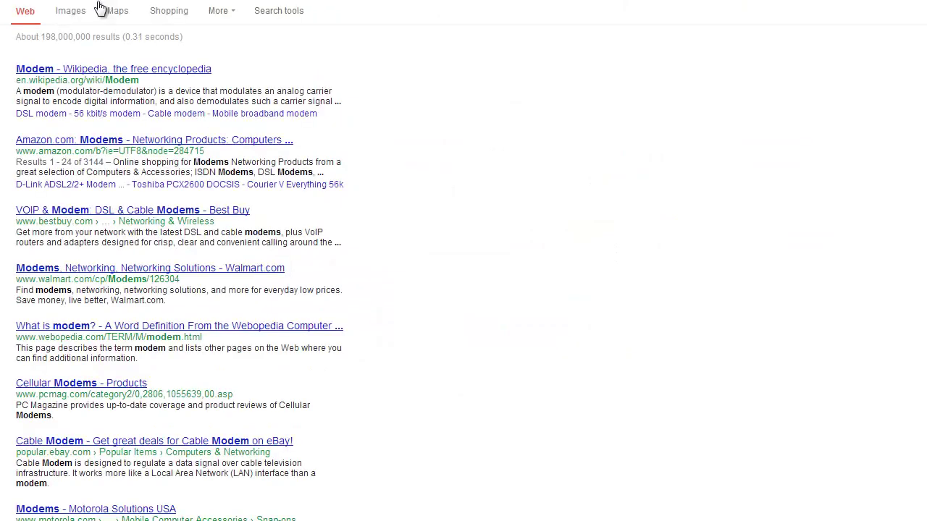
{"action": "left_click", "coordinate": [70, 13]}
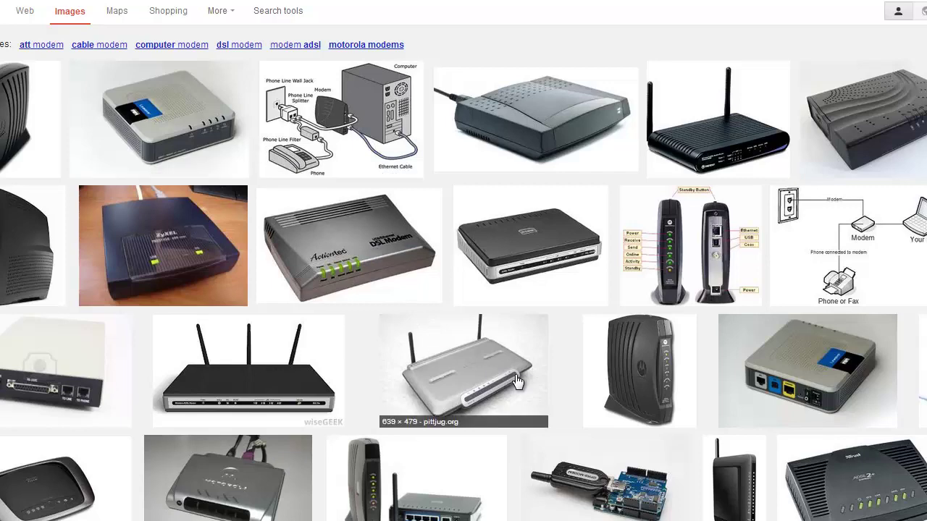
{"action": "left_click", "coordinate": [472, 374]}
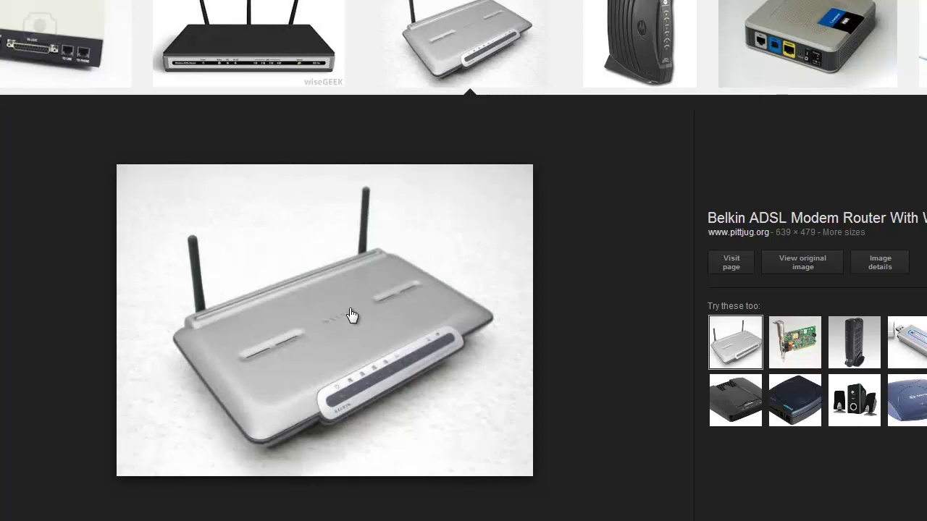
{"action": "right_click", "coordinate": [351, 310]}
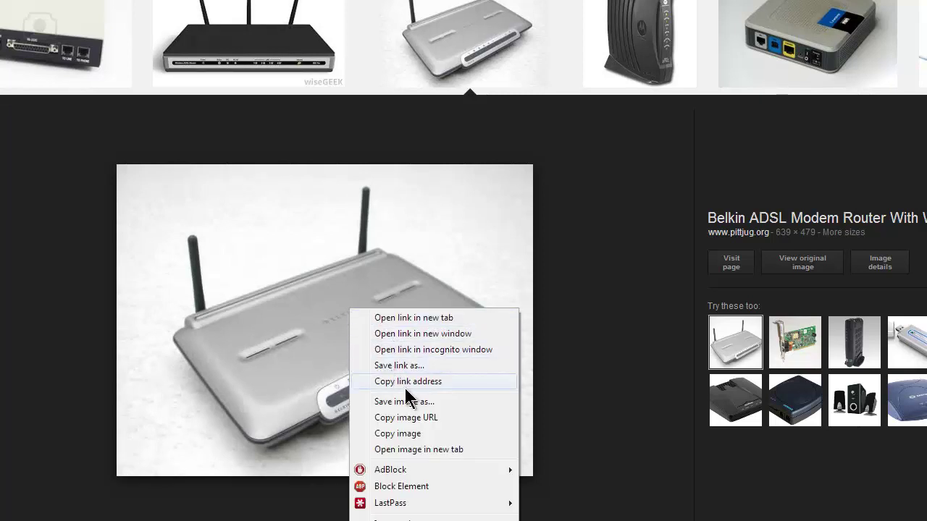
{"action": "left_click", "coordinate": [408, 434]}
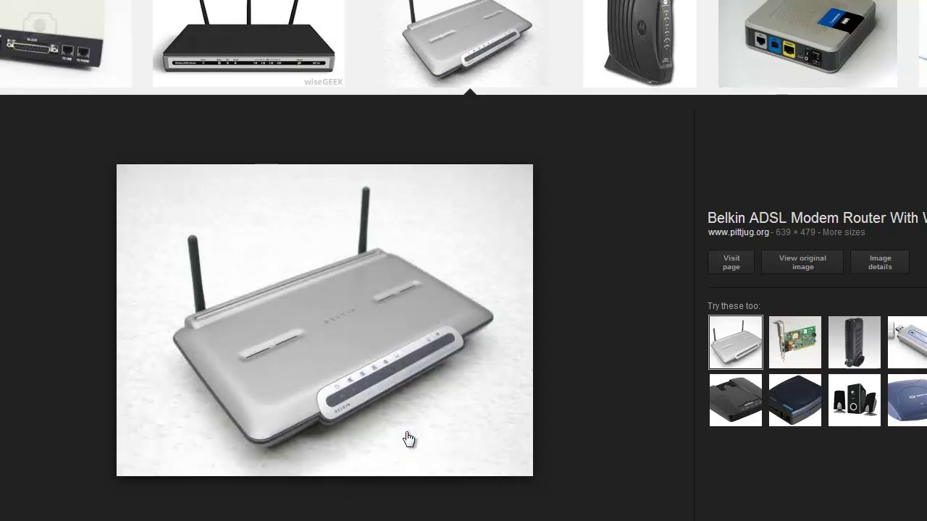
- Back in Excel, fill the chart's plot area with the picture from the clipboard and move the chart over columns F to L
{"action": "key", "text": "alt+Tab"}
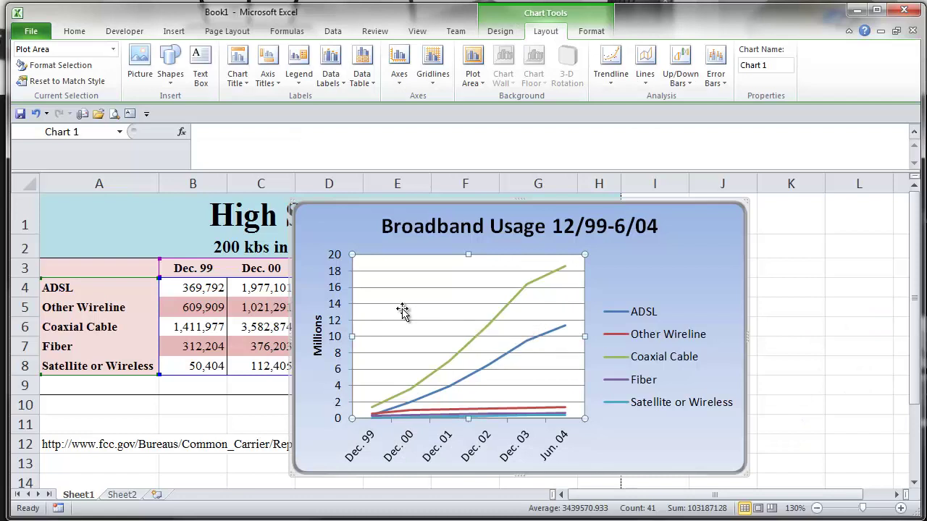
{"action": "left_click", "coordinate": [62, 65]}
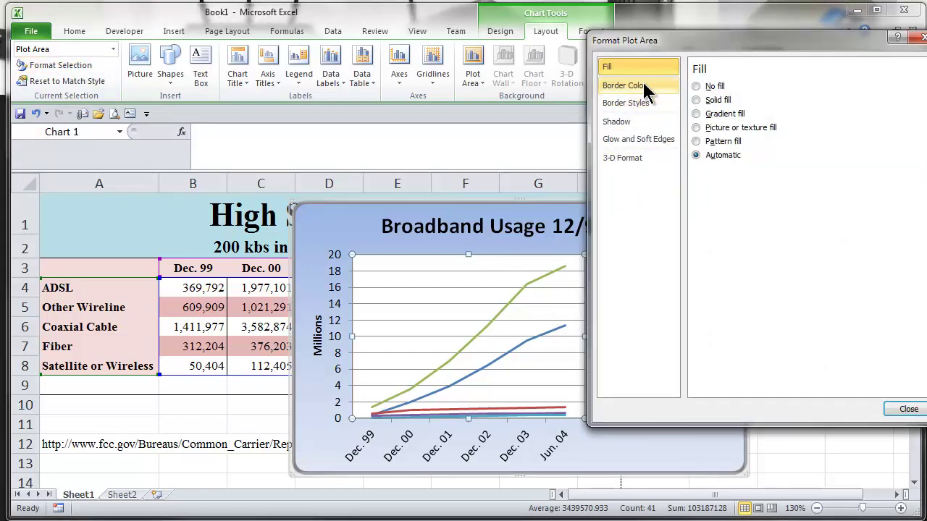
{"action": "left_click", "coordinate": [726, 134]}
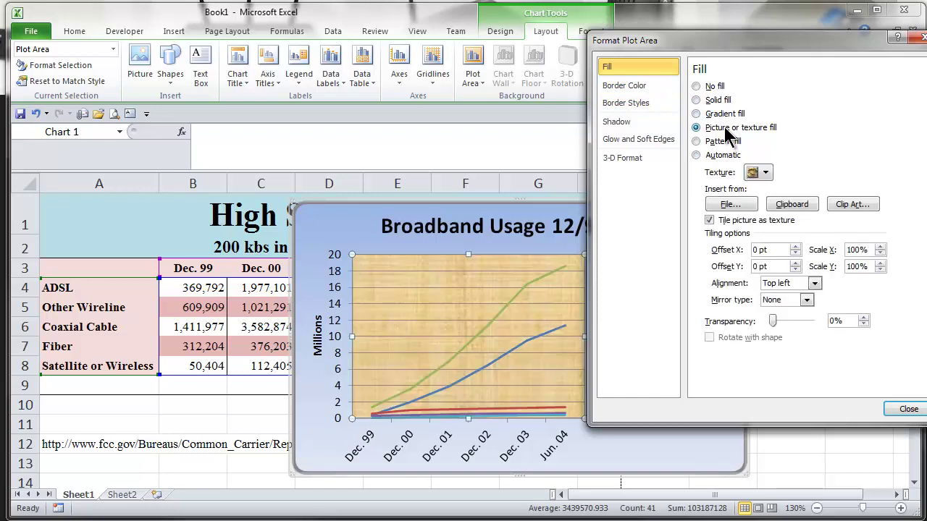
{"action": "left_click", "coordinate": [790, 206]}
{"action": "left_click", "coordinate": [904, 408]}
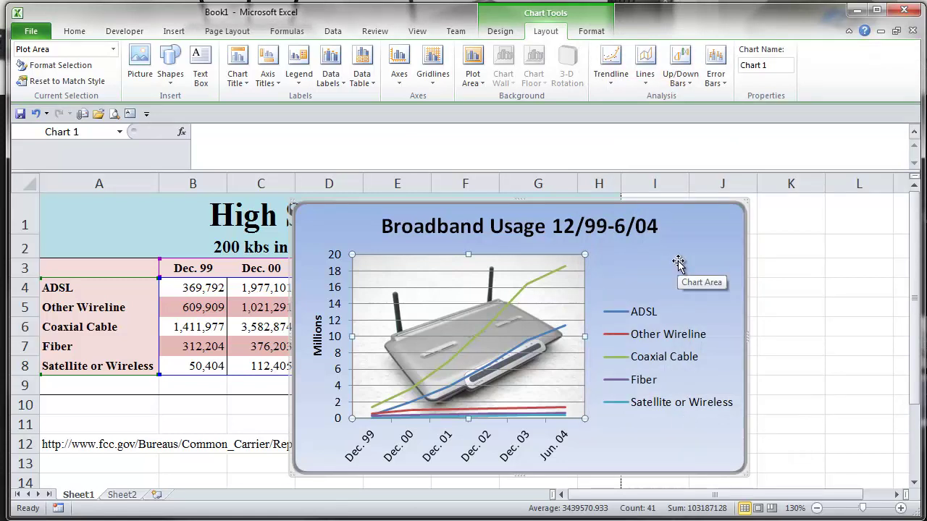
{"action": "left_click", "coordinate": [677, 263]}
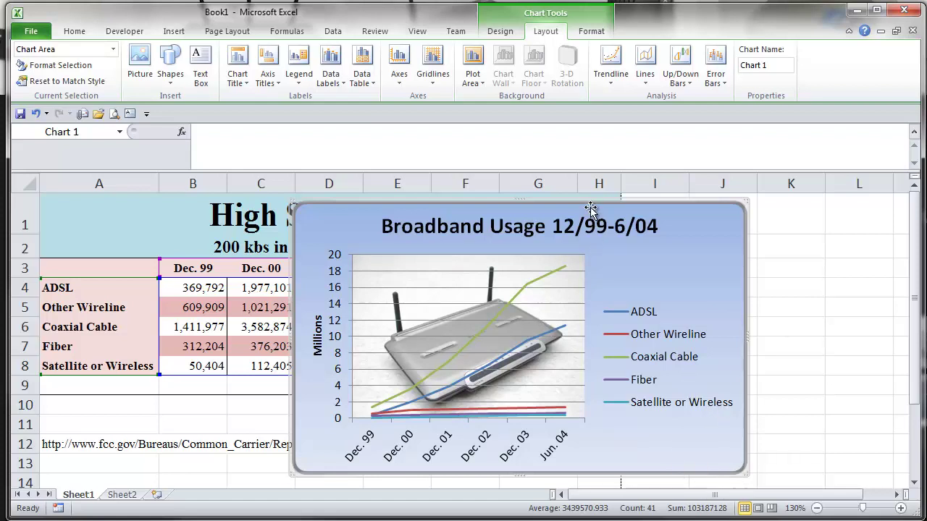
{"action": "left_click_drag", "start_coordinate": [591, 204], "coordinate": [754, 209]}
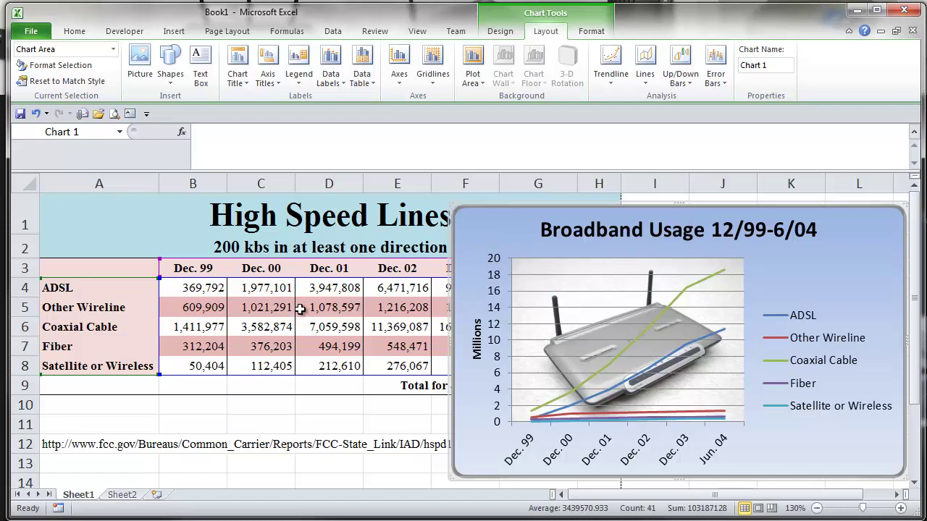
- Switch to the lab instructions in Word and review the requirement for the pie chart showing the percents
{"action": "key", "text": "alt"}
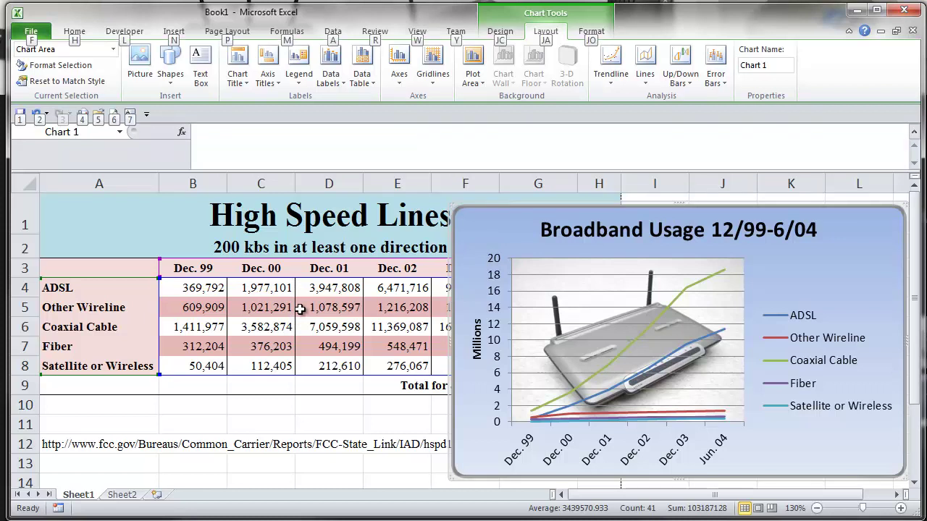
{"action": "key", "text": "alt+Tab"}
{"action": "key", "text": "alt+Tab"}
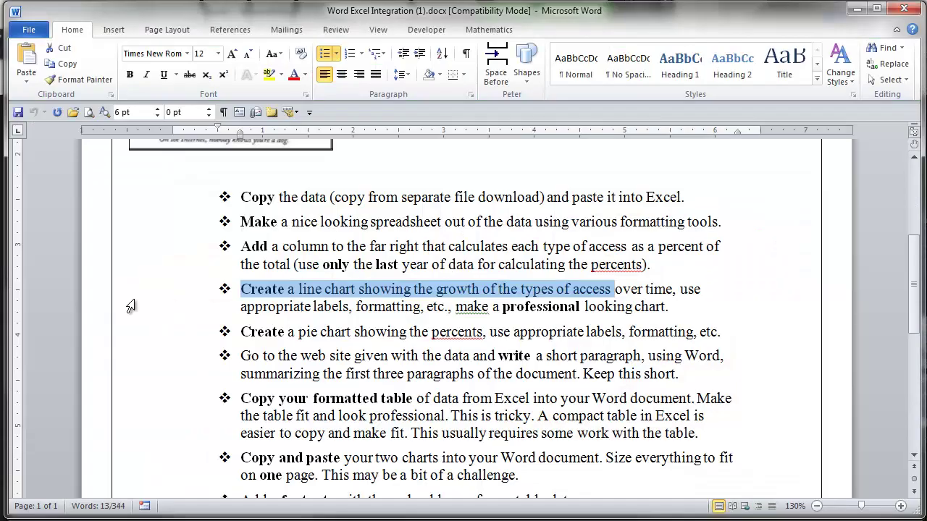
{"action": "left_click_drag", "start_coordinate": [354, 332], "coordinate": [541, 339]}
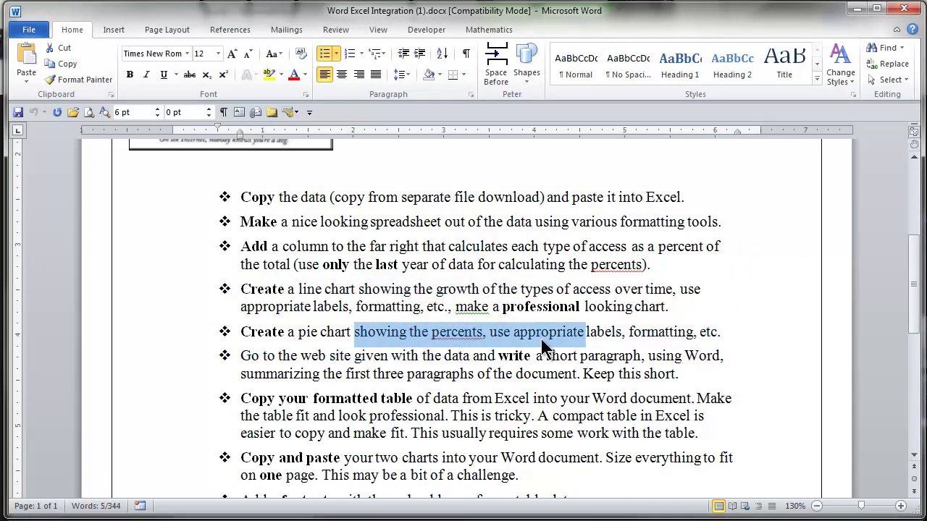
- Return to Excel and move the line chart between the access type names in column A and the percents in column H
{"action": "key", "text": "alt+Tab"}
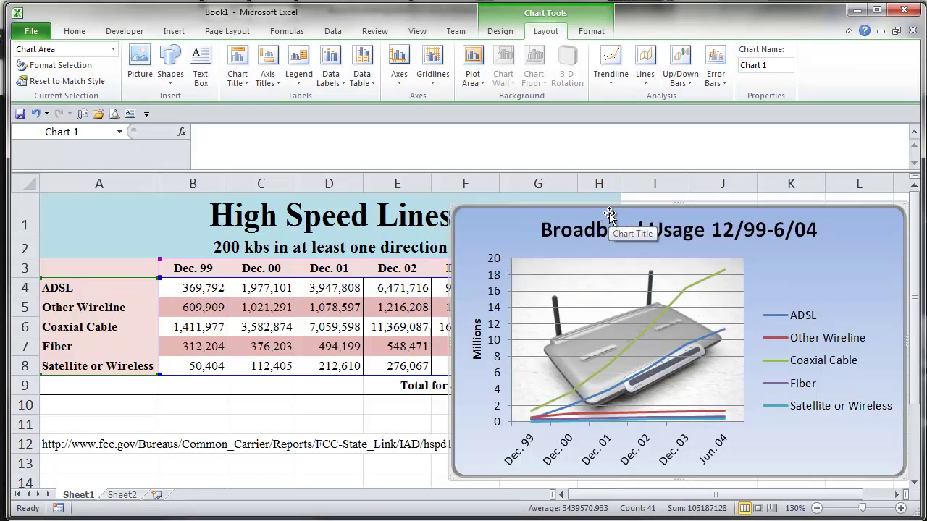
{"action": "left_click_drag", "start_coordinate": [613, 209], "coordinate": [207, 202]}
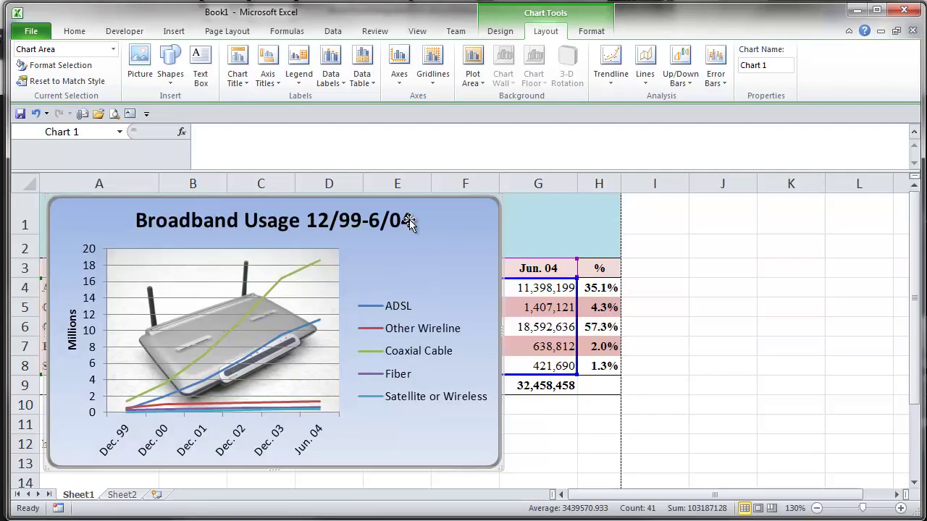
{"action": "left_click_drag", "start_coordinate": [441, 209], "coordinate": [507, 215]}
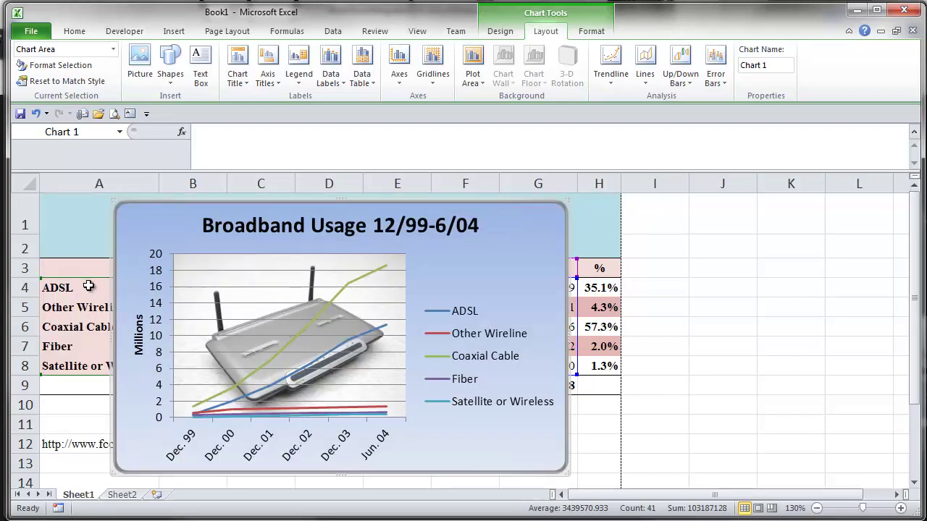
- Insert a basic 2-D pie chart from the access type names in A4:A8 and the percents in H4:H8, and place it over columns F to L
{"action": "left_click", "coordinate": [74, 265]}
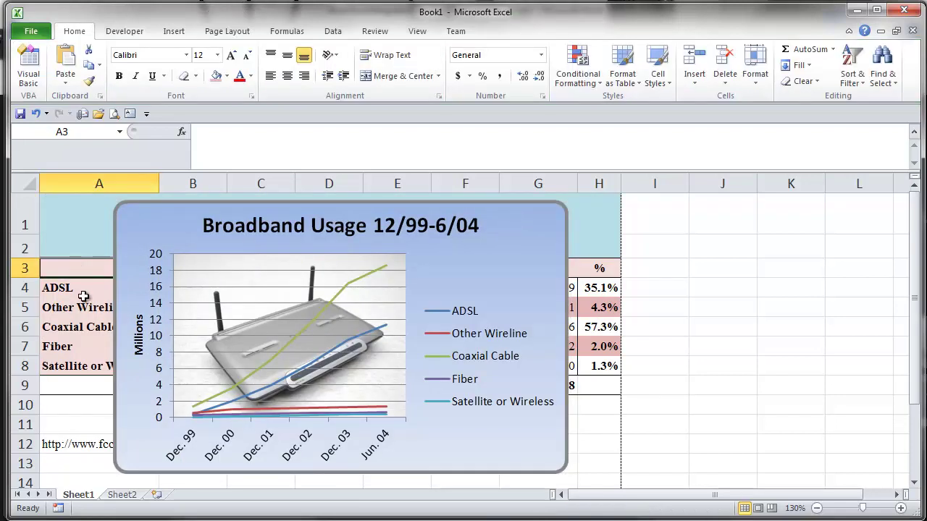
{"action": "left_click_drag", "start_coordinate": [79, 288], "coordinate": [76, 364]}
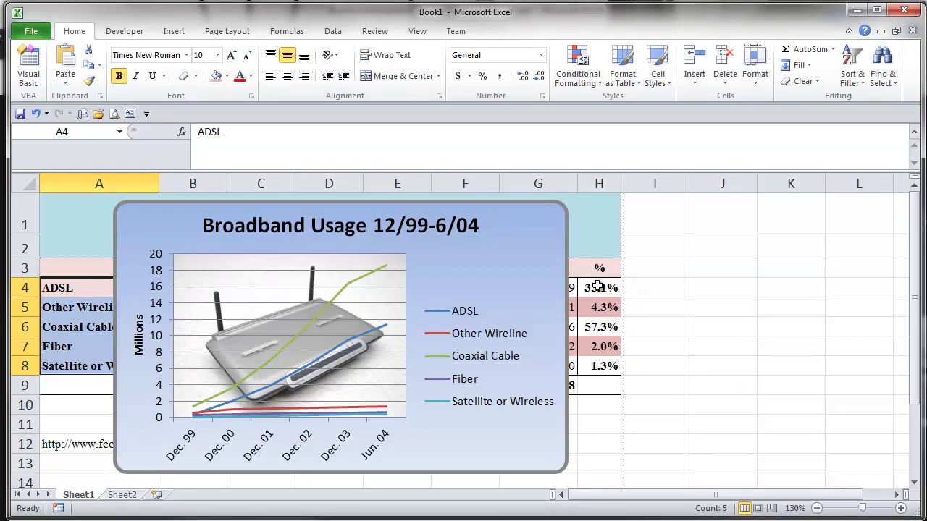
{"action": "left_click_drag", "start_coordinate": [599, 287], "coordinate": [596, 365]}
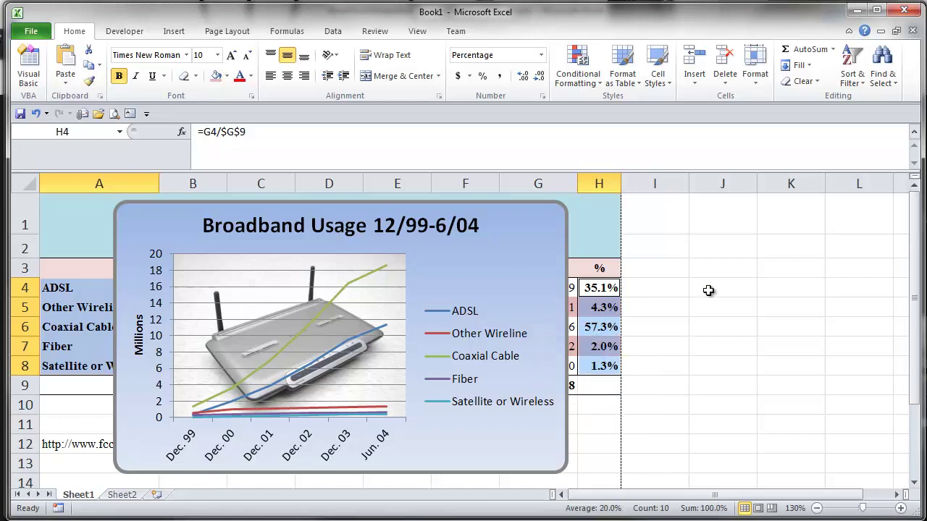
{"action": "left_click", "coordinate": [182, 33]}
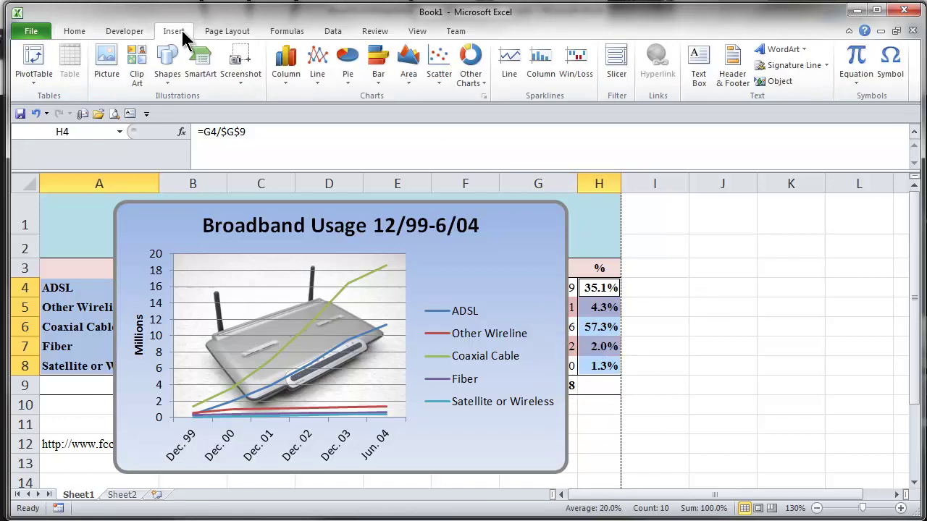
{"action": "left_click", "coordinate": [354, 81]}
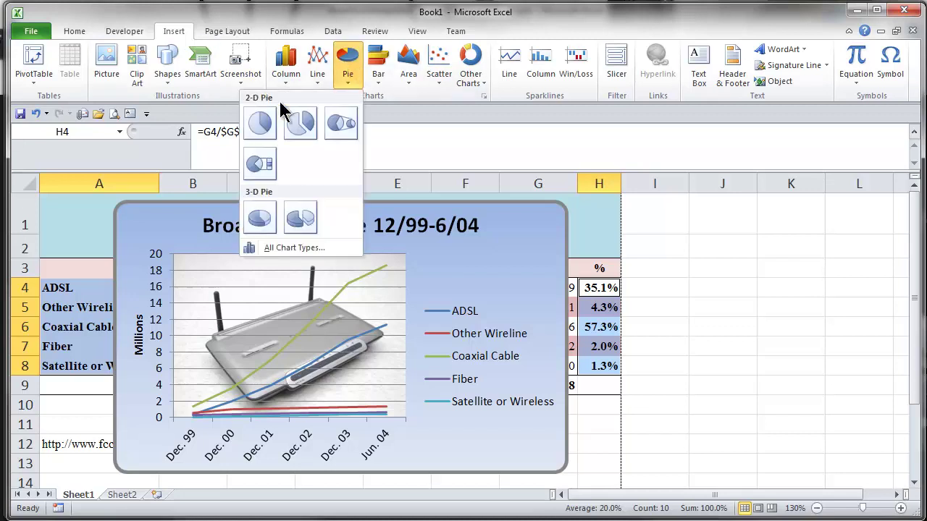
{"action": "left_click", "coordinate": [259, 122]}
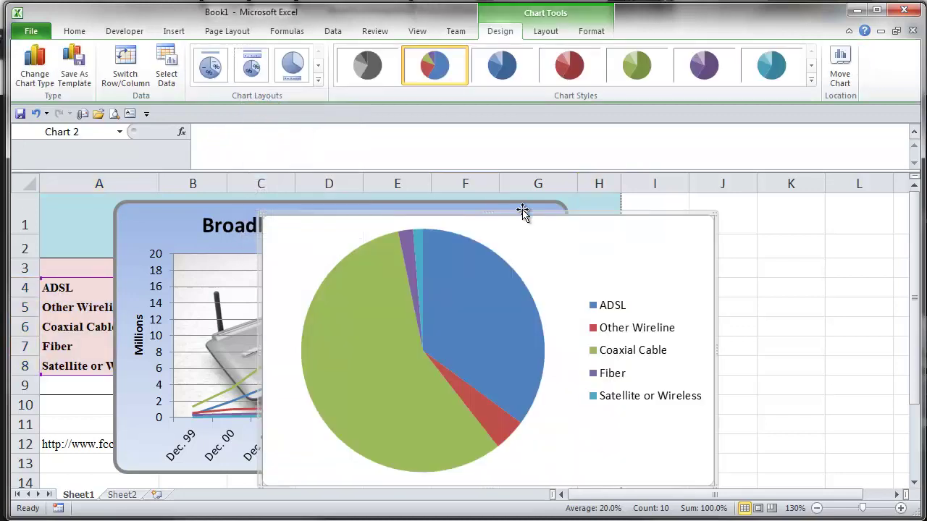
{"action": "left_click_drag", "start_coordinate": [649, 194], "coordinate": [733, 210]}
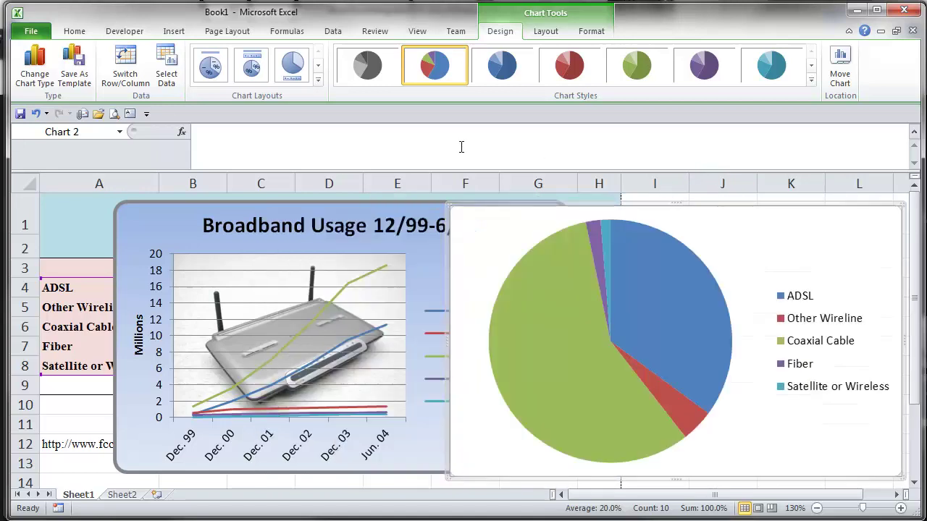
- Add a title above the pie chart reading "Broadband Usage June 2004"
{"action": "left_click", "coordinate": [546, 33]}
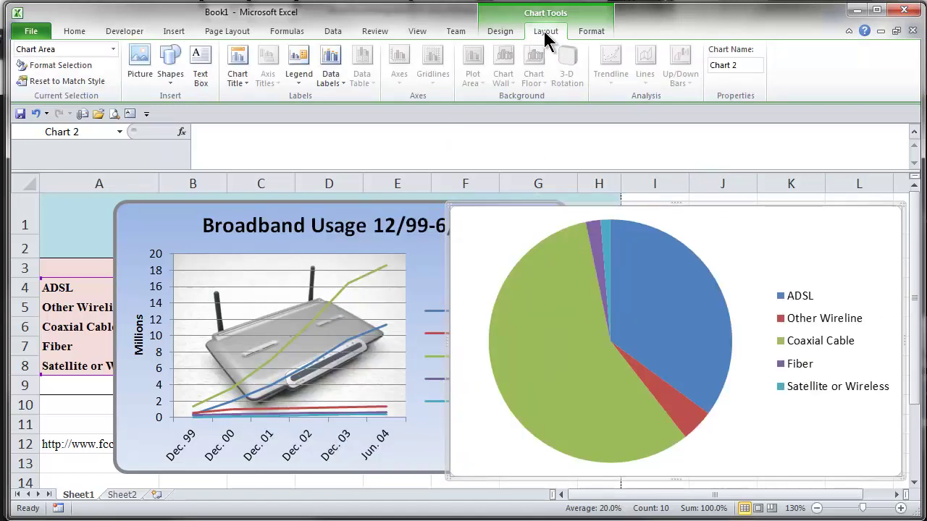
{"action": "left_click", "coordinate": [239, 67]}
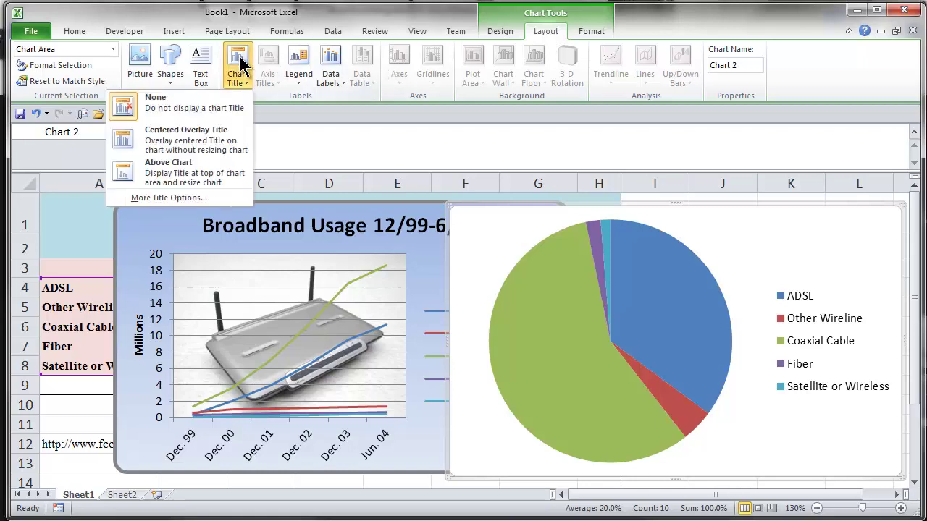
{"action": "left_click", "coordinate": [186, 174]}
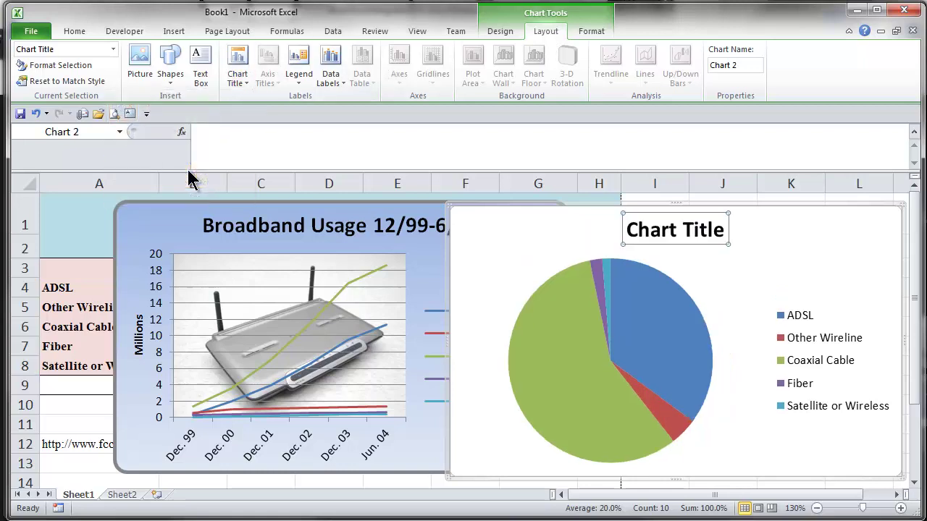
{"action": "left_click", "coordinate": [669, 231]}
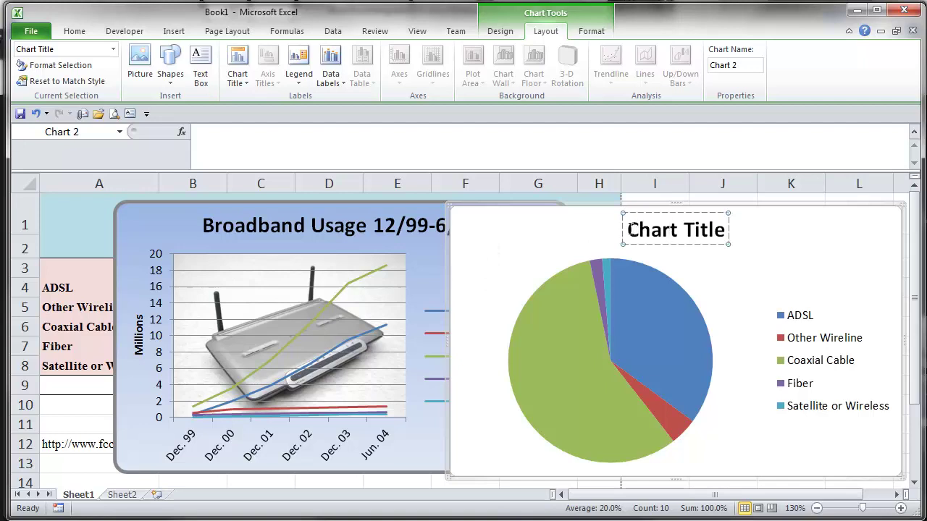
{"action": "left_click_drag", "start_coordinate": [629, 230], "coordinate": [729, 222]}
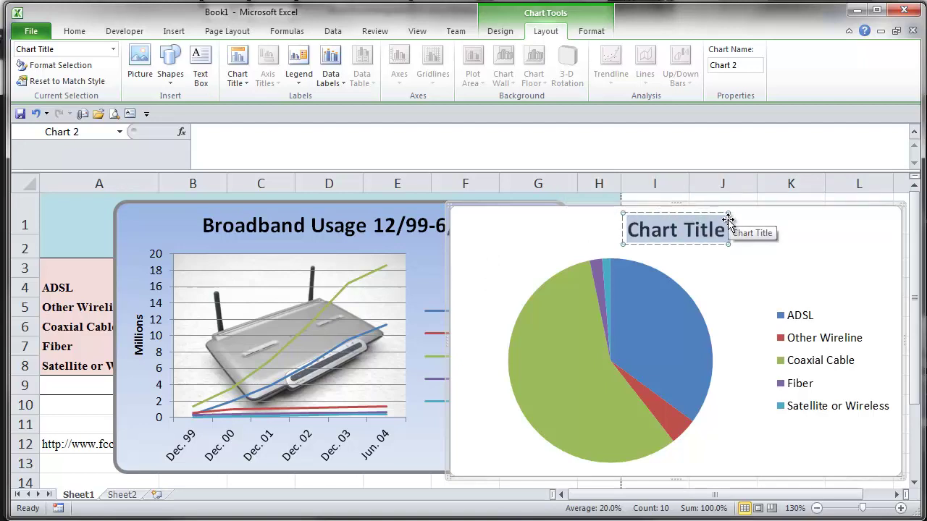
{"action": "type", "text": "Borad"}
{"action": "key", "text": "BackSpace"}
{"action": "key", "text": "BackSpace"}
{"action": "key", "text": "BackSpace"}
{"action": "key", "text": "BackSpace"}
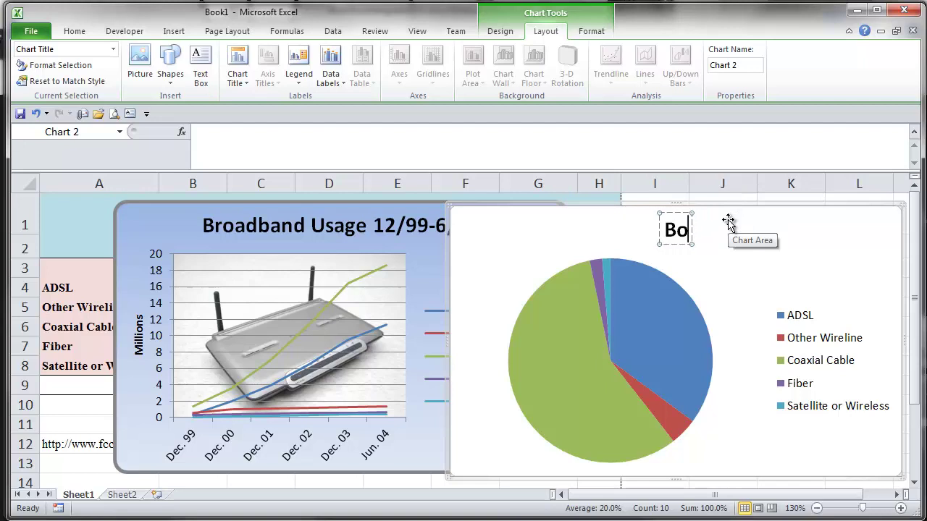
{"action": "type", "text": "ra"}
{"action": "key", "text": "BackSpace"}
{"action": "type", "text": "oa"}
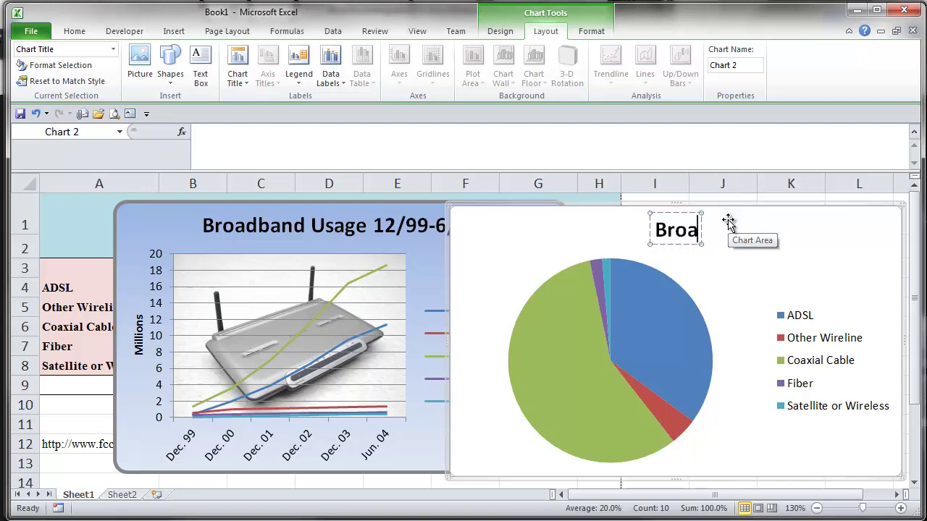
{"action": "type", "text": "dband U"}
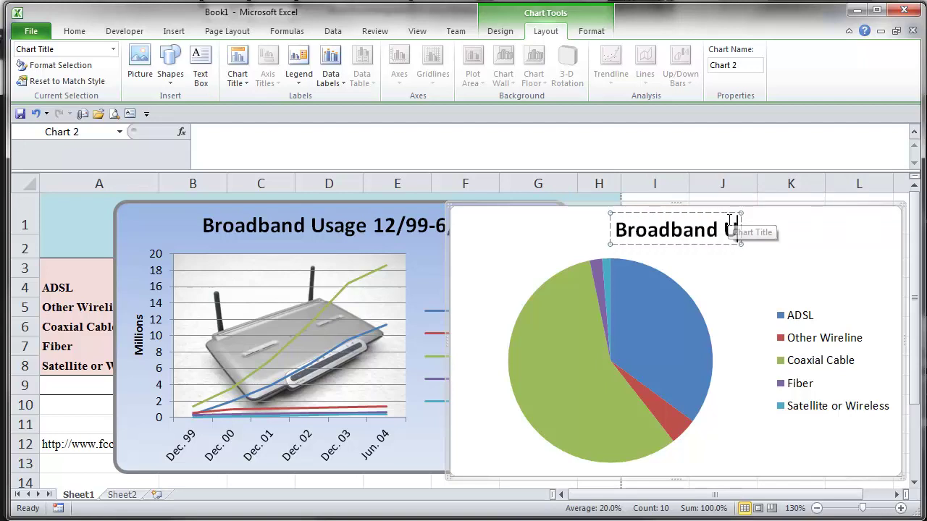
{"action": "type", "text": "sage 12/99"}
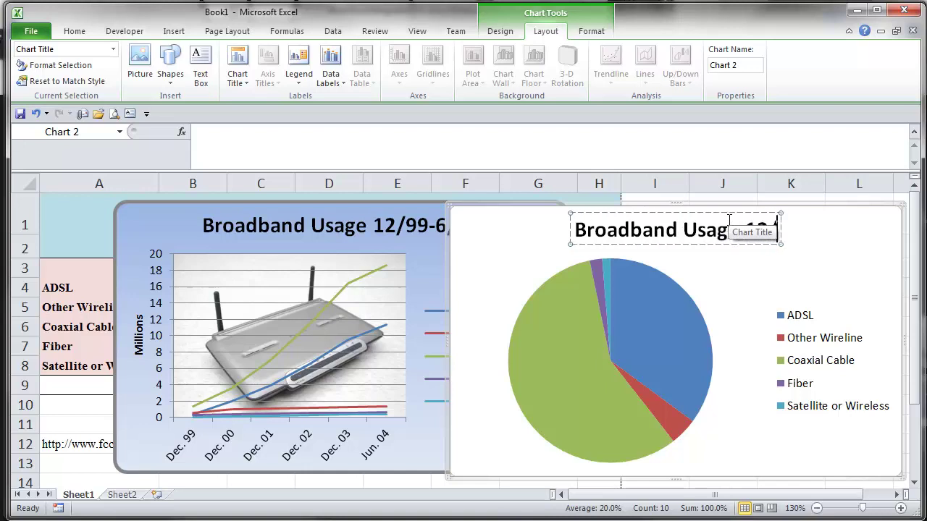
{"action": "key", "text": "BackSpace"}
{"action": "key", "text": "BackSpace"}
{"action": "key", "text": "BackSpace"}
{"action": "key", "text": "BackSpace"}
{"action": "key", "text": "BackSpace"}
{"action": "key", "text": "BackSpace"}
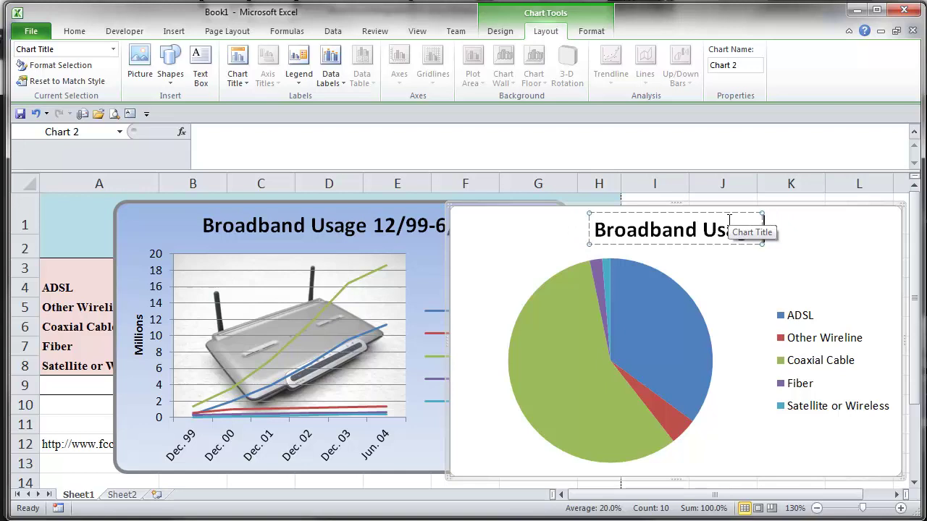
{"action": "type", "text": "in June"}
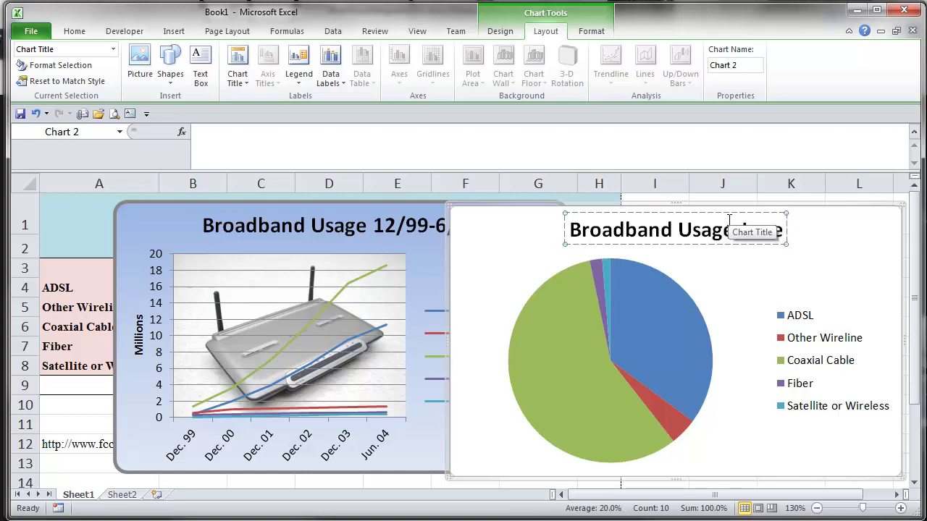
{"action": "type", "text": " 201"}
{"action": "key", "text": "BackSpace"}
{"action": "type", "text": "24"}
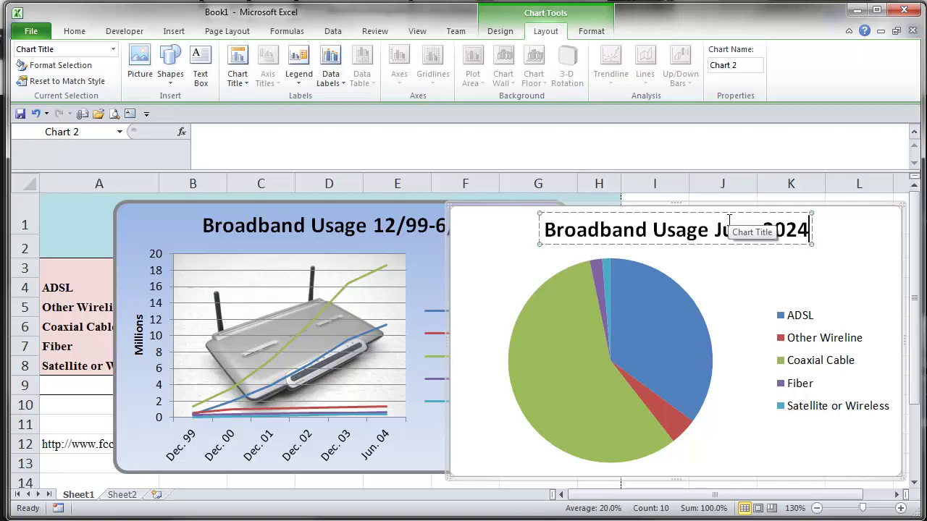
{"action": "key", "text": "BackSpace"}
{"action": "key", "text": "BackSpace"}
{"action": "type", "text": "04"}
{"action": "left_click", "coordinate": [858, 268]}
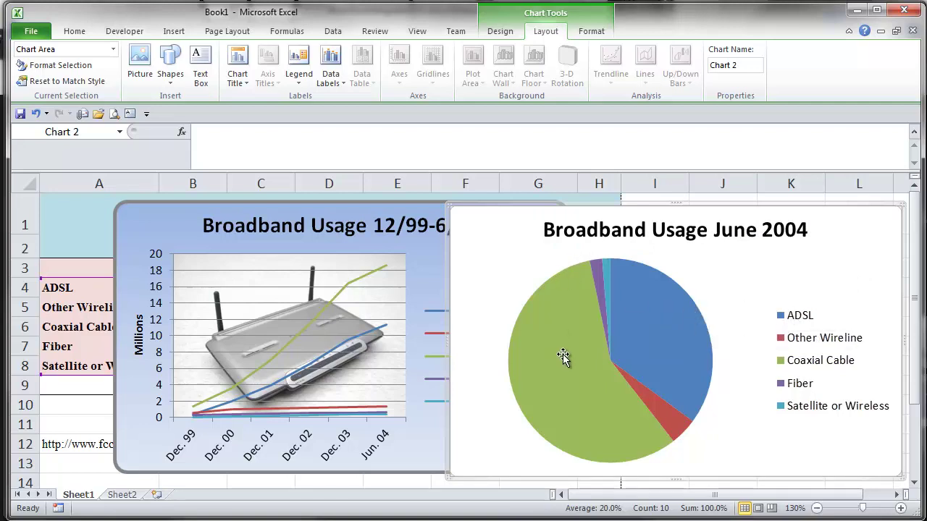
- Add data labels to the pie chart at the outside end of the slices
{"action": "mouse_move", "coordinate": [568, 325]}
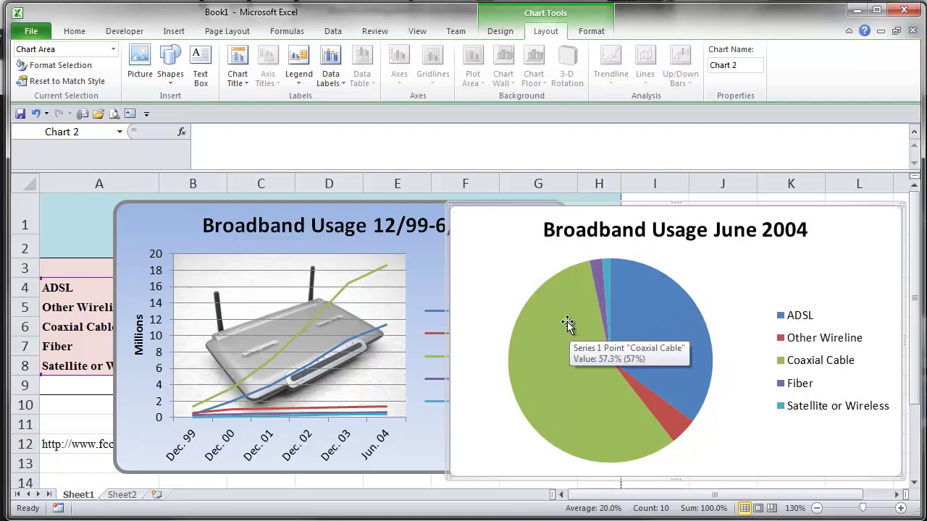
{"action": "left_click", "coordinate": [337, 75]}
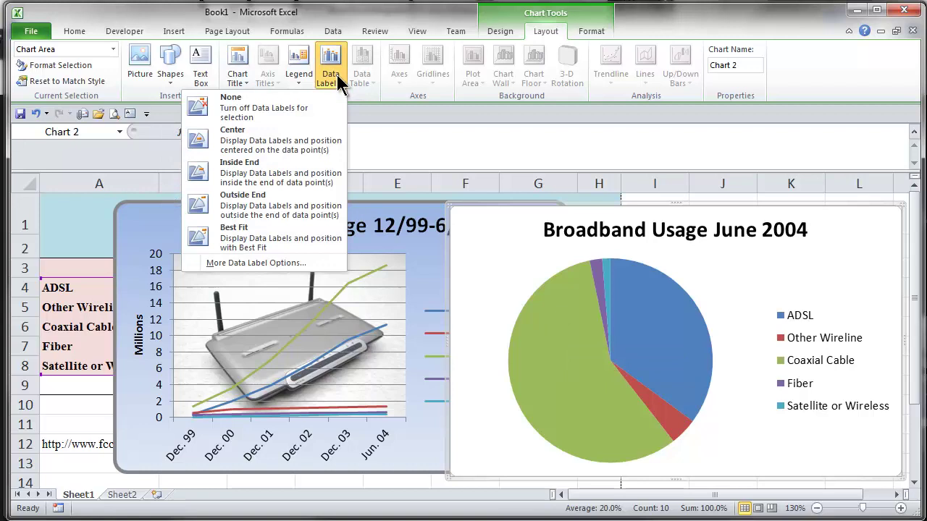
{"action": "left_click", "coordinate": [274, 215]}
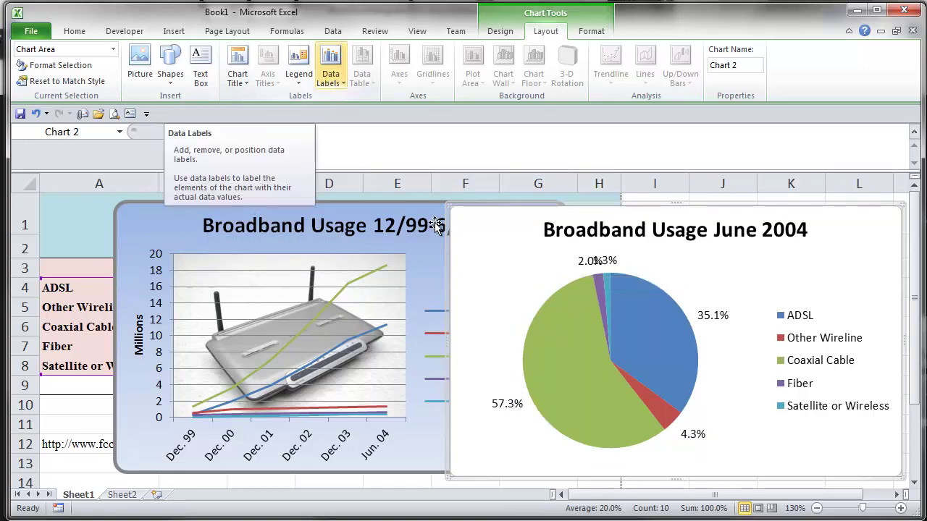
- Try showing Percentage instead of Value in the pie chart's data labels, then restore the Value option and close the label formatting
{"action": "left_click", "coordinate": [507, 404]}
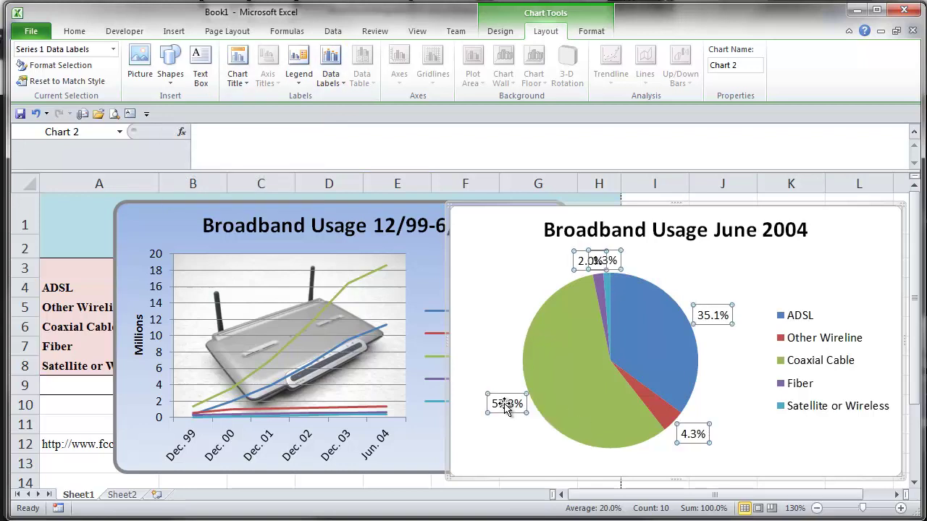
{"action": "left_click", "coordinate": [81, 73]}
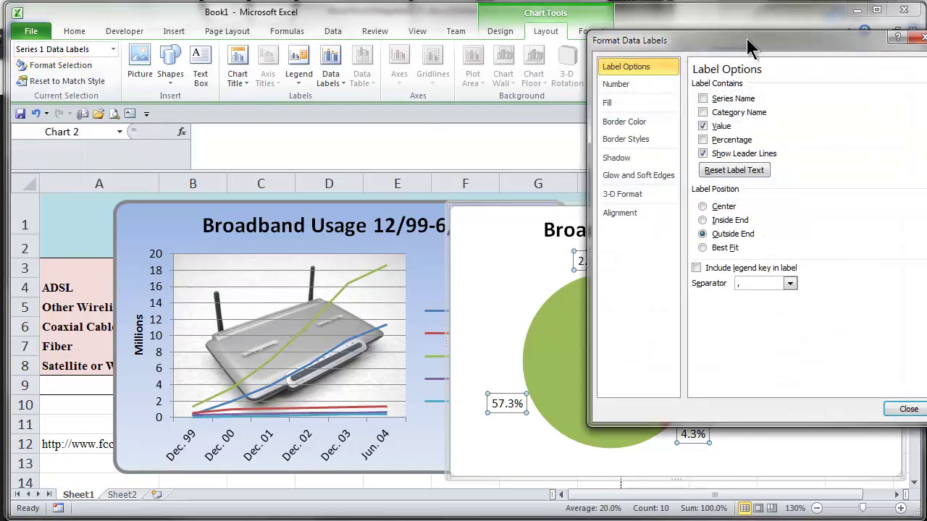
{"action": "left_click_drag", "start_coordinate": [747, 41], "coordinate": [273, 51]}
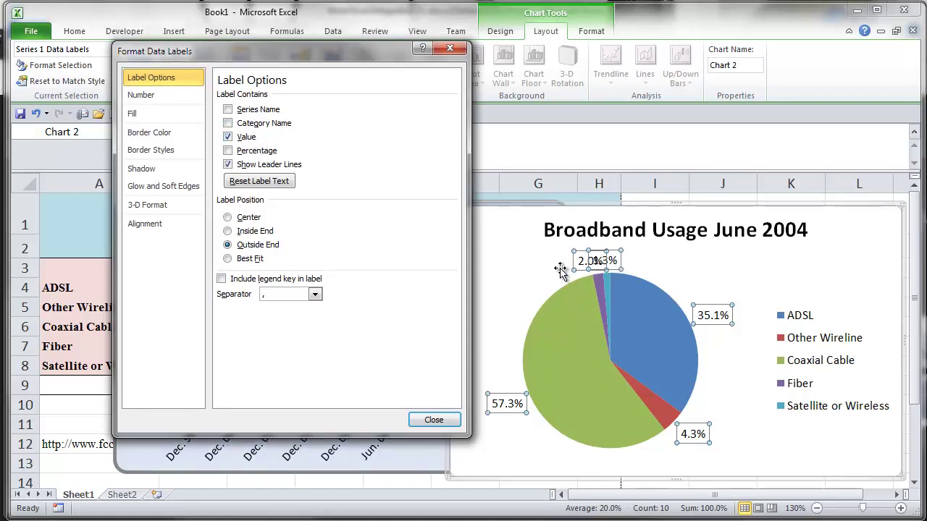
{"action": "left_click", "coordinate": [228, 151]}
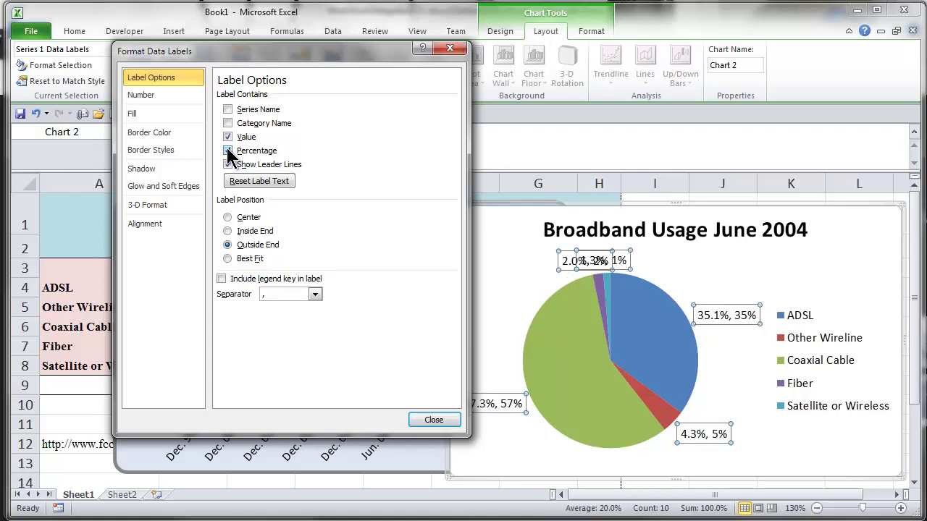
{"action": "left_click", "coordinate": [228, 137]}
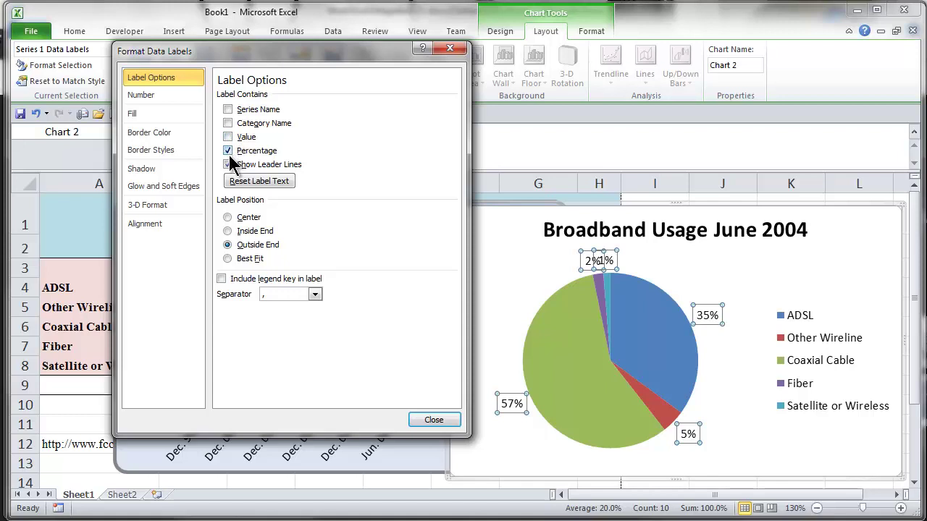
{"action": "left_click", "coordinate": [228, 136]}
{"action": "left_click", "coordinate": [228, 151]}
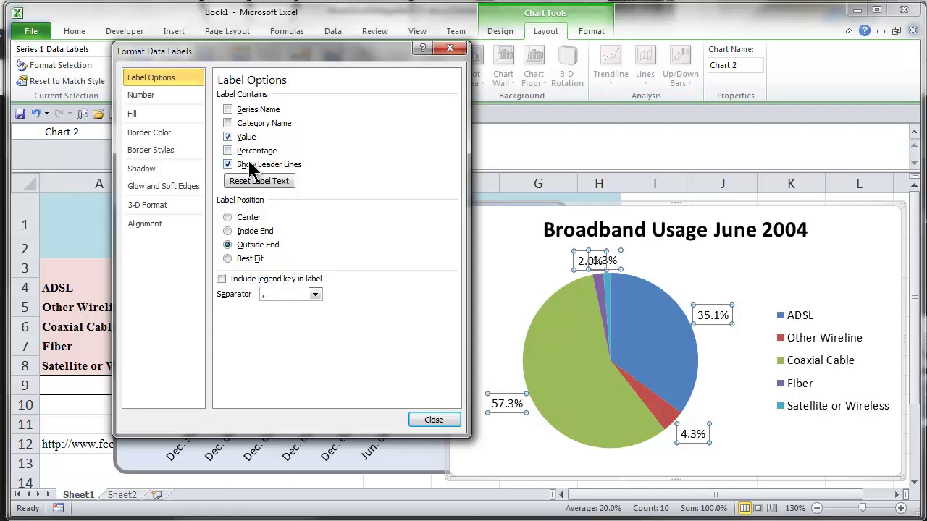
{"action": "left_click", "coordinate": [451, 50]}
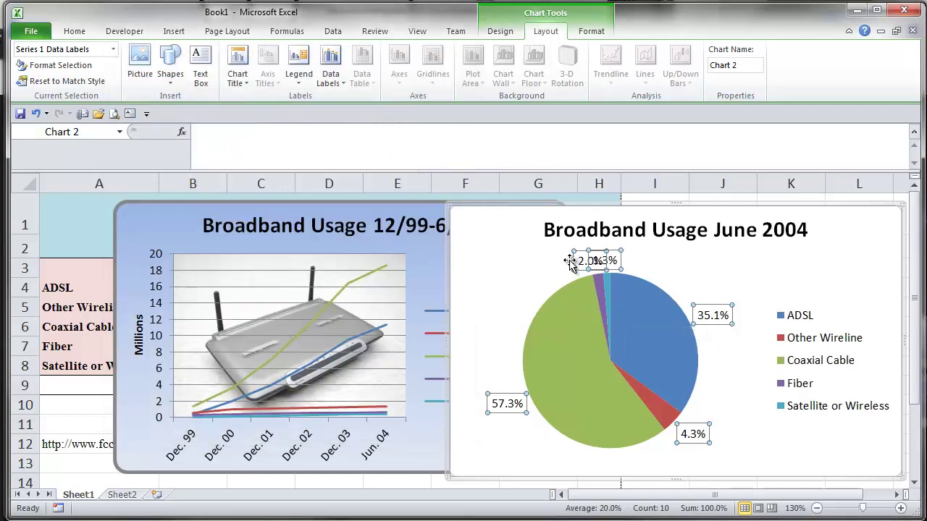
- Move the five percent data labels outward from their pie slices so that leader lines connect them
{"action": "left_click_drag", "start_coordinate": [572, 259], "coordinate": [540, 260]}
{"action": "left_click", "coordinate": [610, 267]}
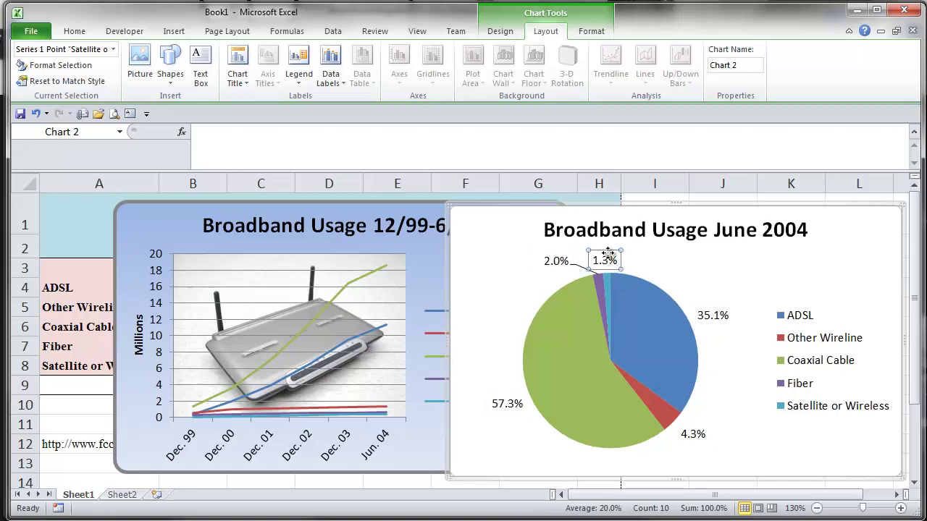
{"action": "left_click_drag", "start_coordinate": [607, 249], "coordinate": [637, 249]}
{"action": "left_click", "coordinate": [717, 315]}
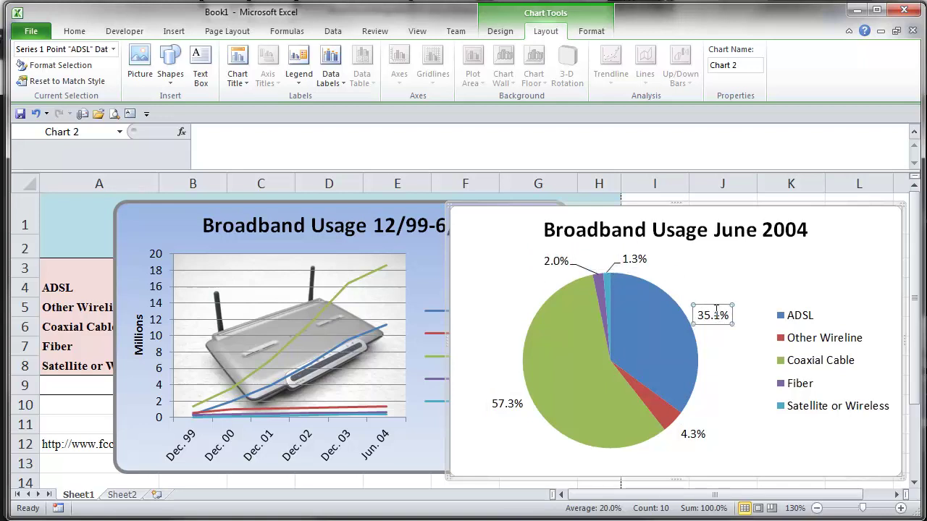
{"action": "left_click_drag", "start_coordinate": [714, 304], "coordinate": [713, 291]}
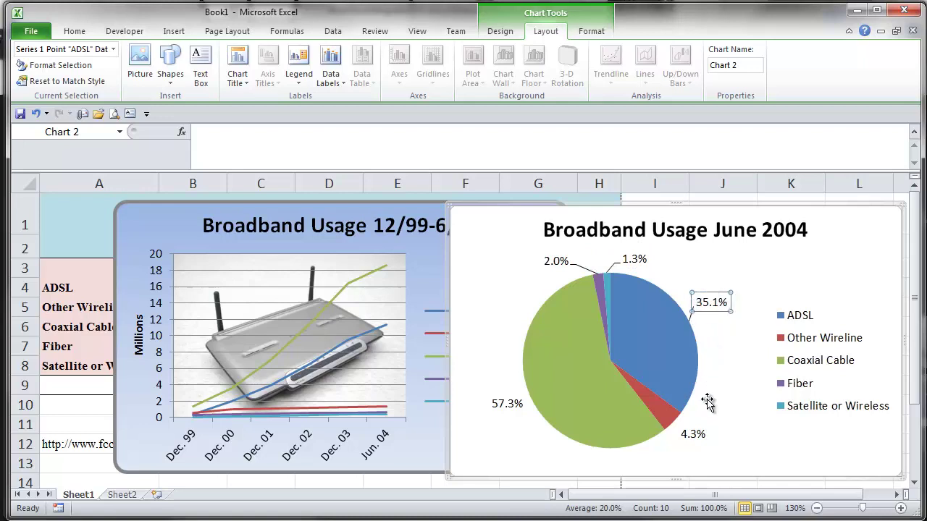
{"action": "left_click", "coordinate": [698, 435]}
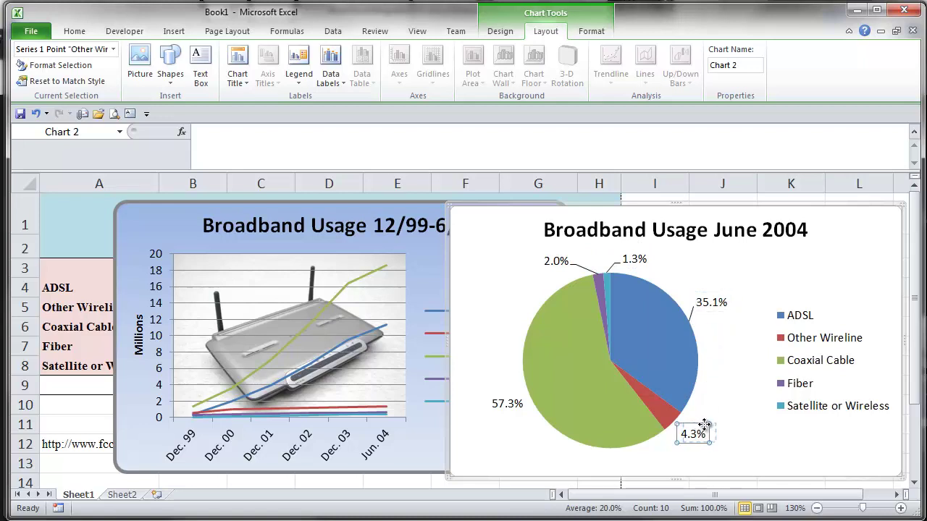
{"action": "left_click_drag", "start_coordinate": [707, 425], "coordinate": [708, 425]}
{"action": "left_click", "coordinate": [499, 397]}
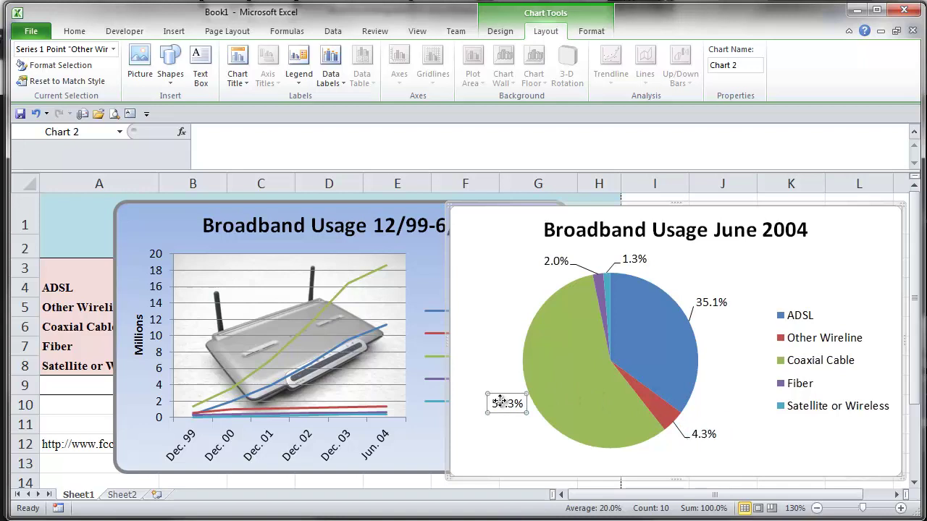
{"action": "left_click_drag", "start_coordinate": [497, 390], "coordinate": [483, 375]}
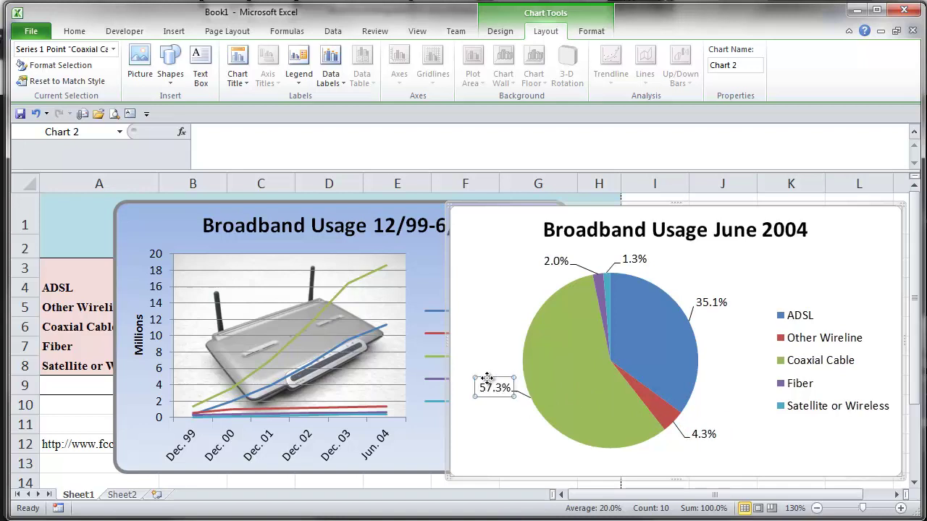
- Fill only the Coaxial Cable slice with the router picture and give it a solid line border
{"action": "left_click", "coordinate": [567, 352]}
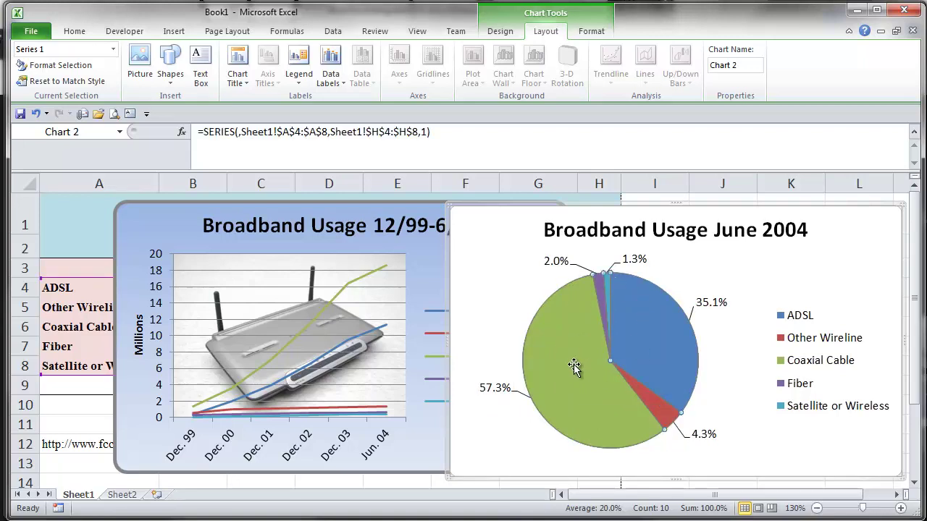
{"action": "left_click", "coordinate": [571, 352]}
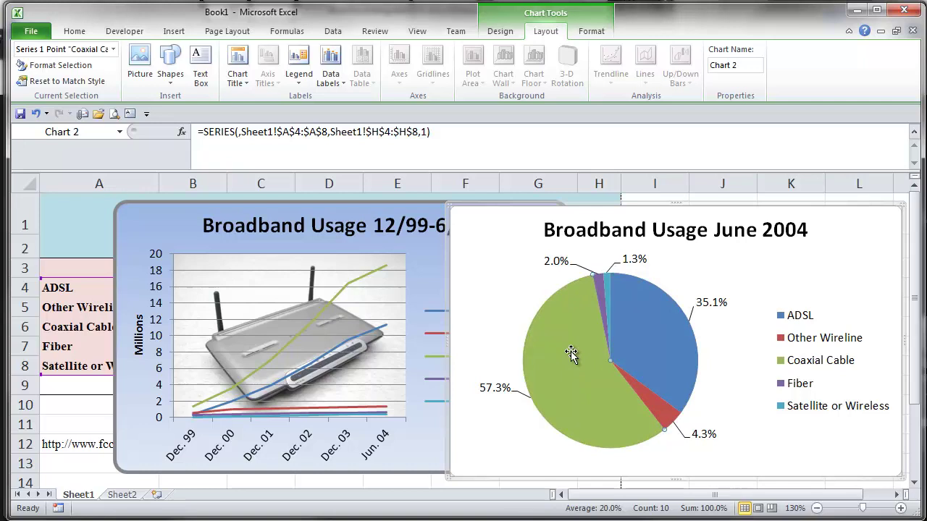
{"action": "left_click", "coordinate": [64, 69]}
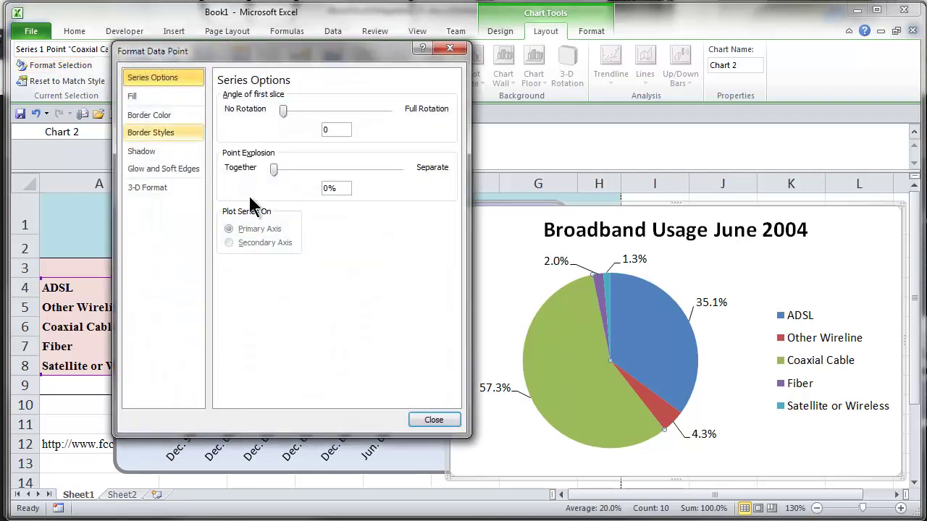
{"action": "left_click", "coordinate": [135, 96]}
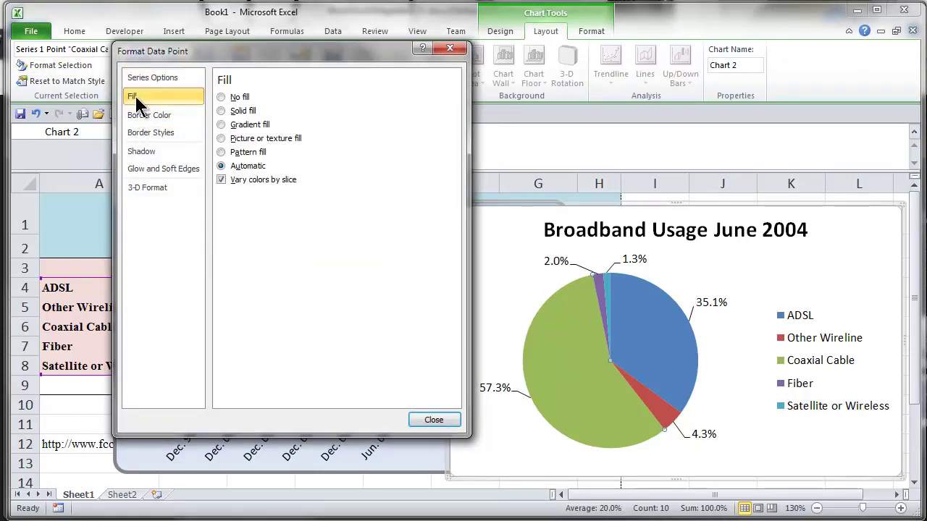
{"action": "left_click", "coordinate": [267, 139]}
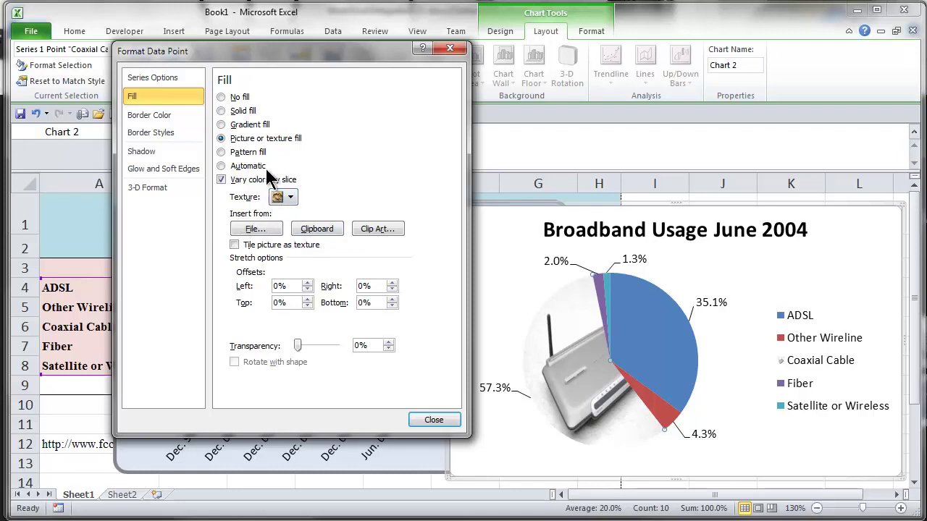
{"action": "left_click", "coordinate": [161, 117]}
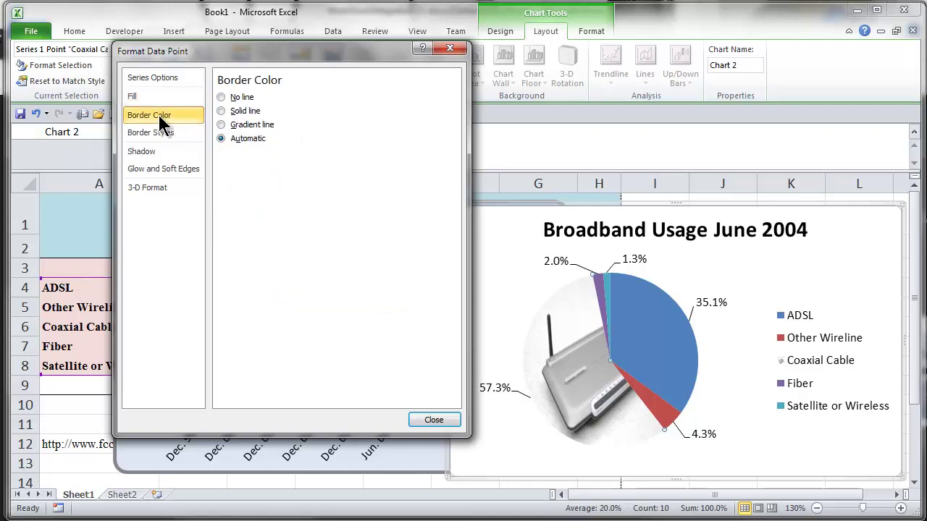
{"action": "left_click", "coordinate": [222, 111]}
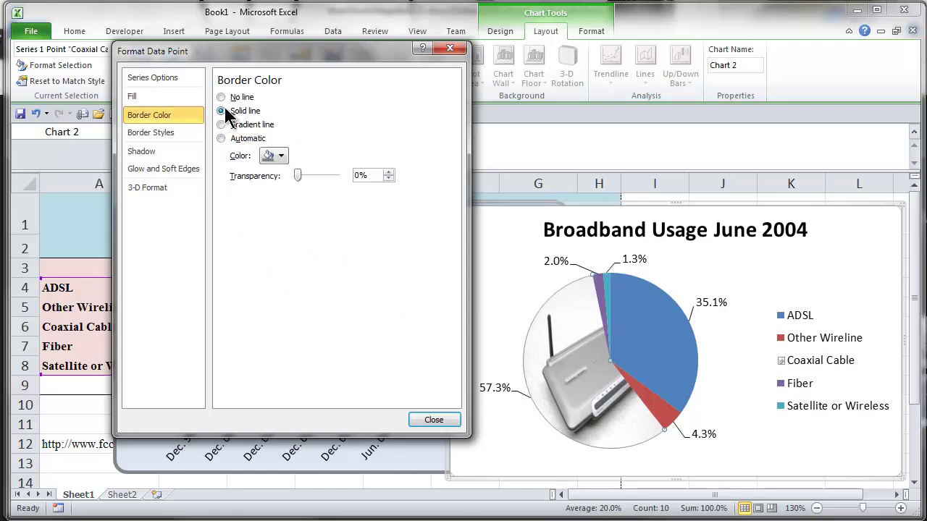
- Make all the pie chart's data labels bold
{"action": "left_click", "coordinate": [511, 272]}
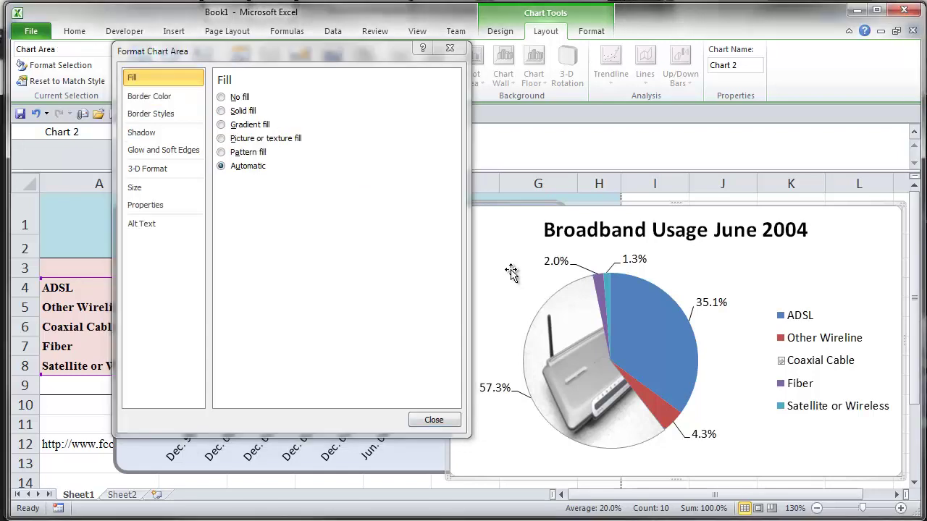
{"action": "left_click", "coordinate": [556, 264]}
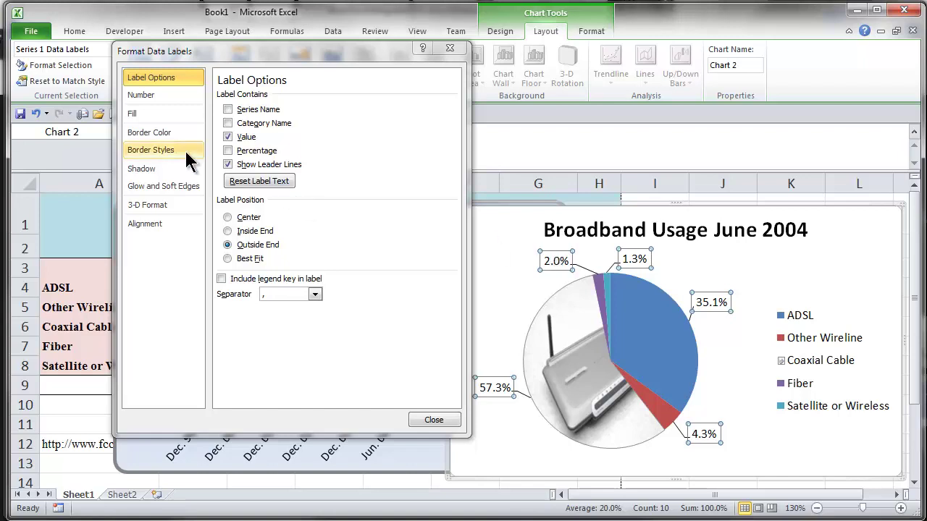
{"action": "left_click", "coordinate": [449, 48]}
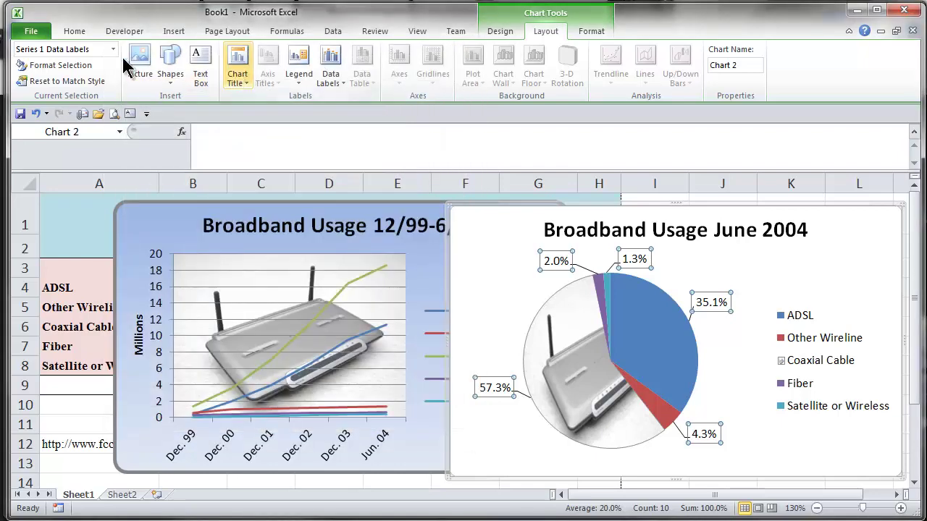
{"action": "left_click", "coordinate": [74, 33]}
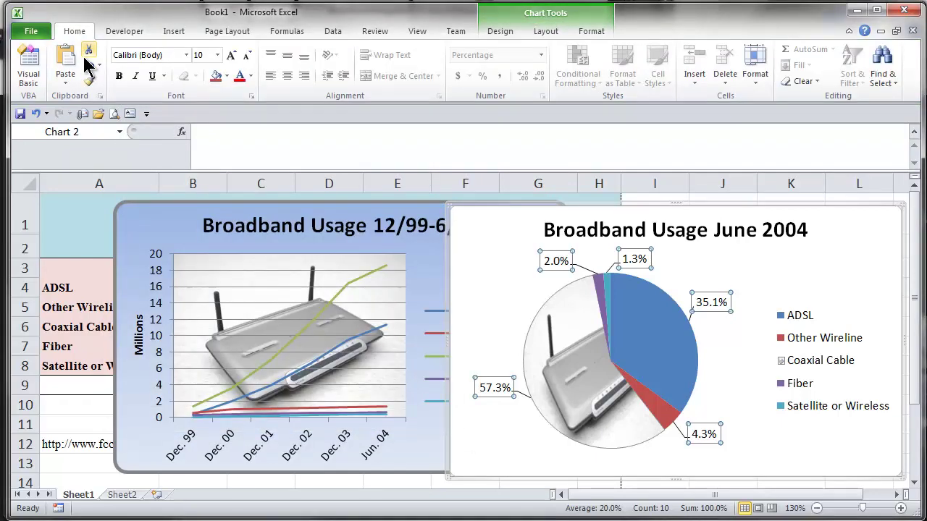
{"action": "left_click", "coordinate": [119, 77]}
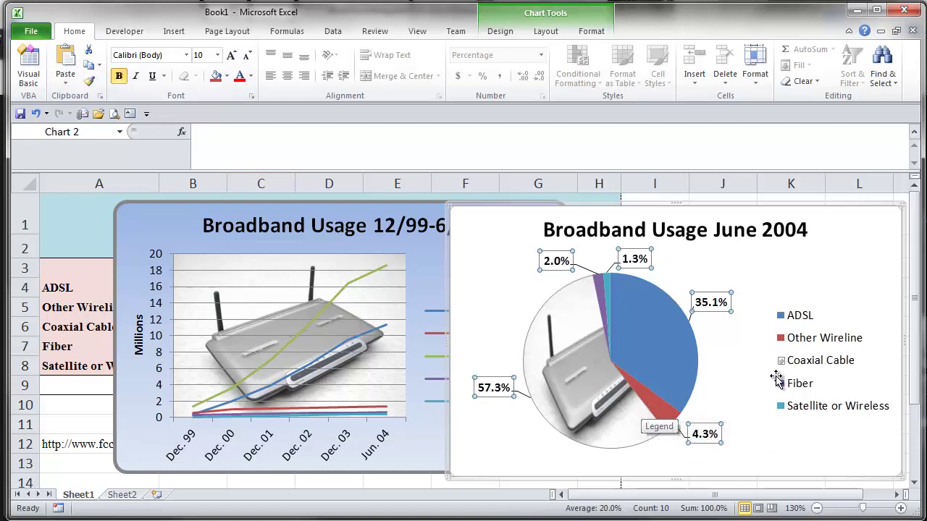
- Give the pie chart area a border with rounded corners and a width of 3 pt
{"action": "left_click", "coordinate": [838, 260]}
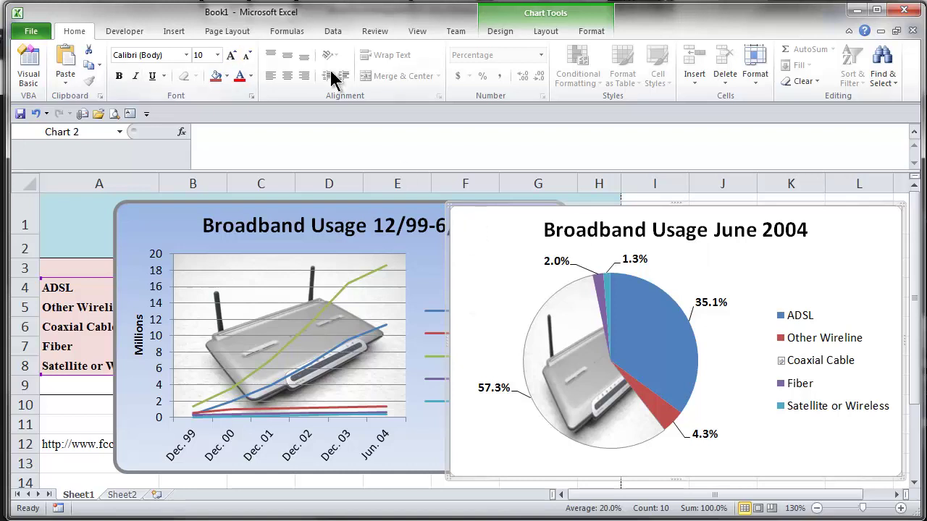
{"action": "left_click", "coordinate": [545, 32]}
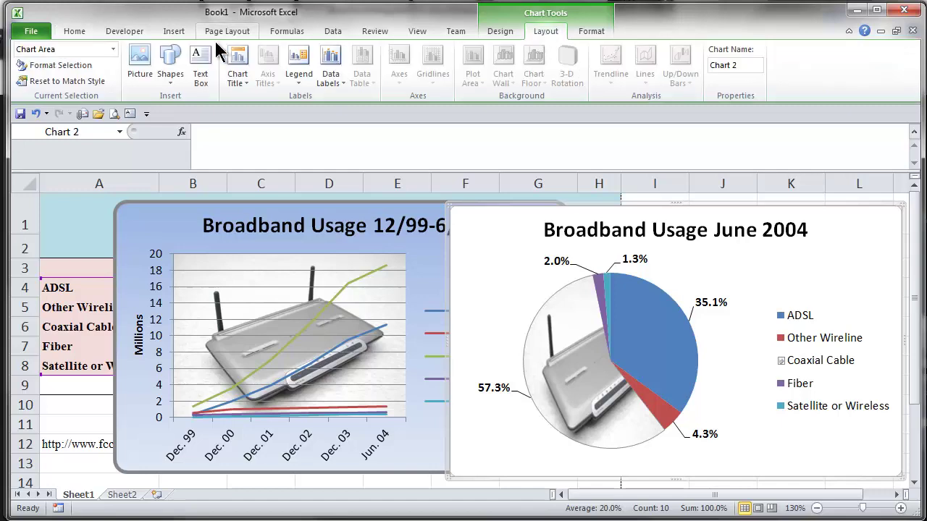
{"action": "left_click", "coordinate": [71, 64]}
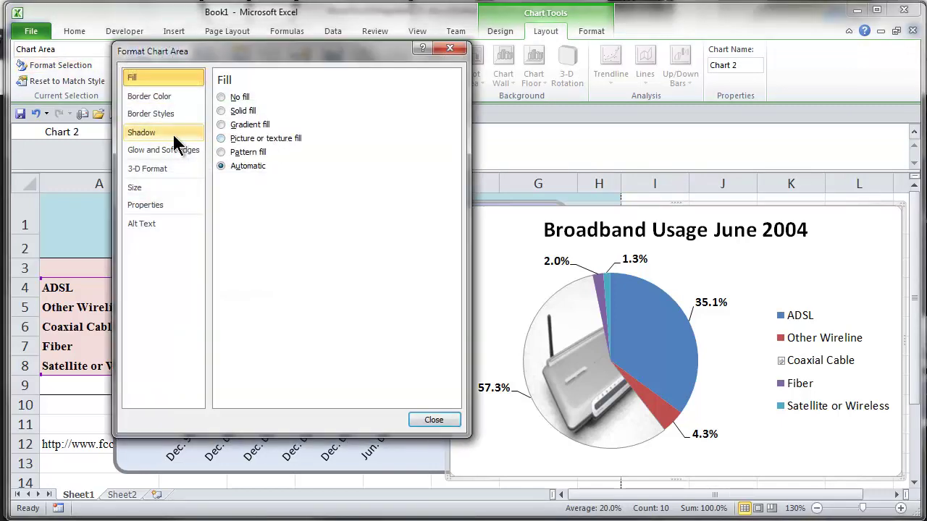
{"action": "left_click", "coordinate": [160, 113]}
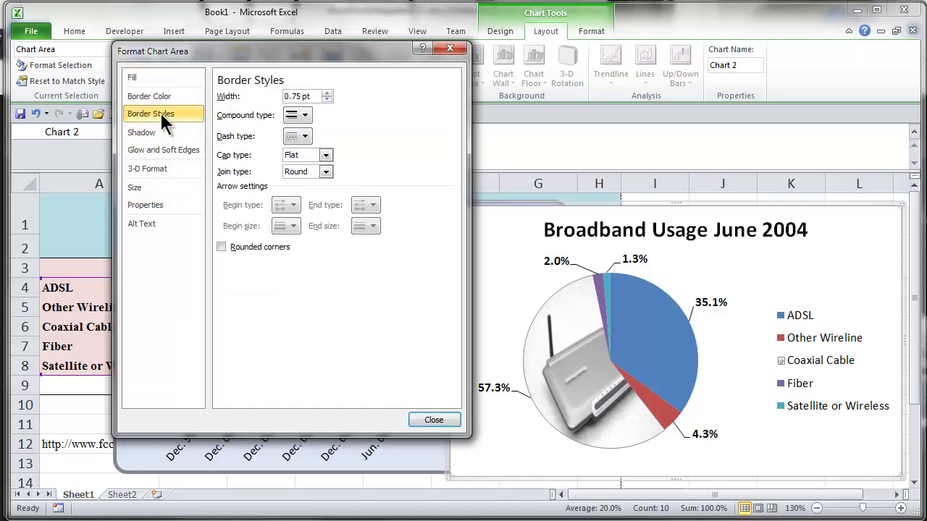
{"action": "left_click", "coordinate": [222, 247]}
{"action": "left_click", "coordinate": [327, 93]}
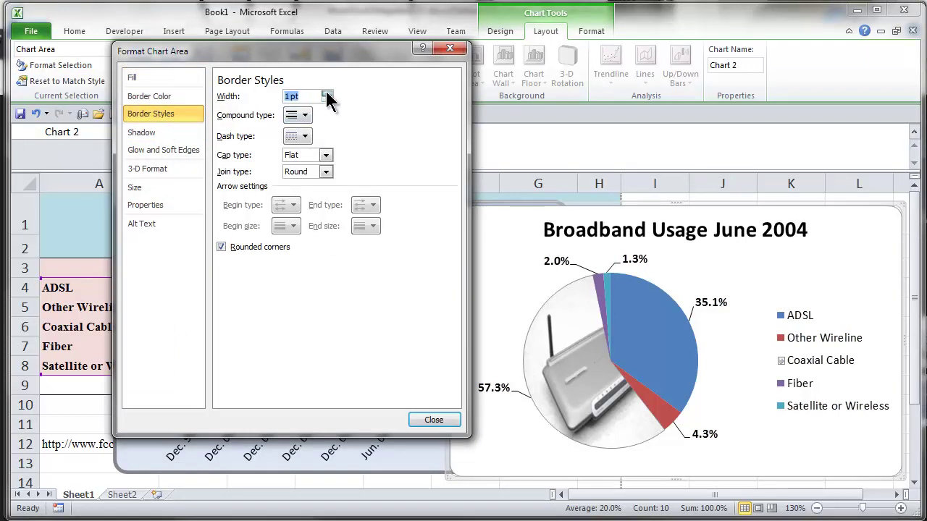
{"action": "left_click", "coordinate": [327, 92]}
{"action": "left_click", "coordinate": [327, 92]}
{"action": "left_click", "coordinate": [327, 92]}
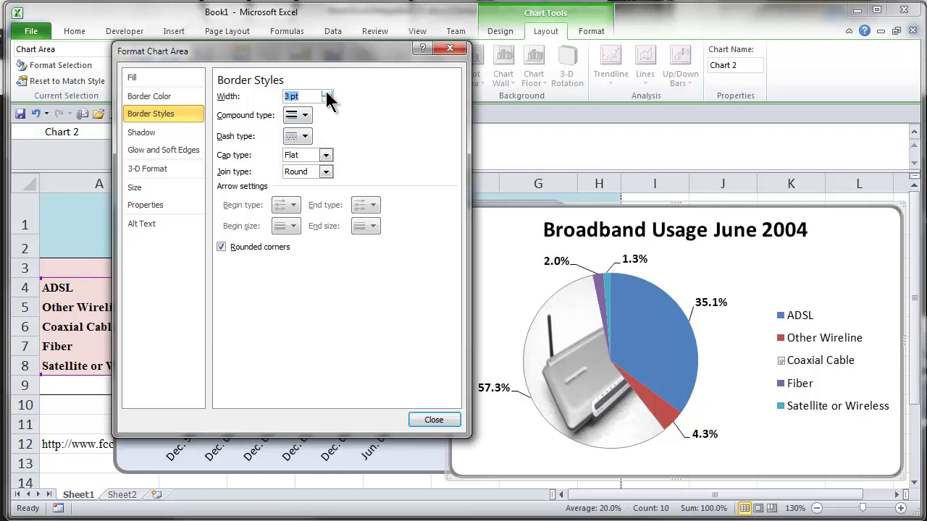
- Apply the blue linear gradient fill to the pie chart area and close its formatting
{"action": "left_click", "coordinate": [132, 77]}
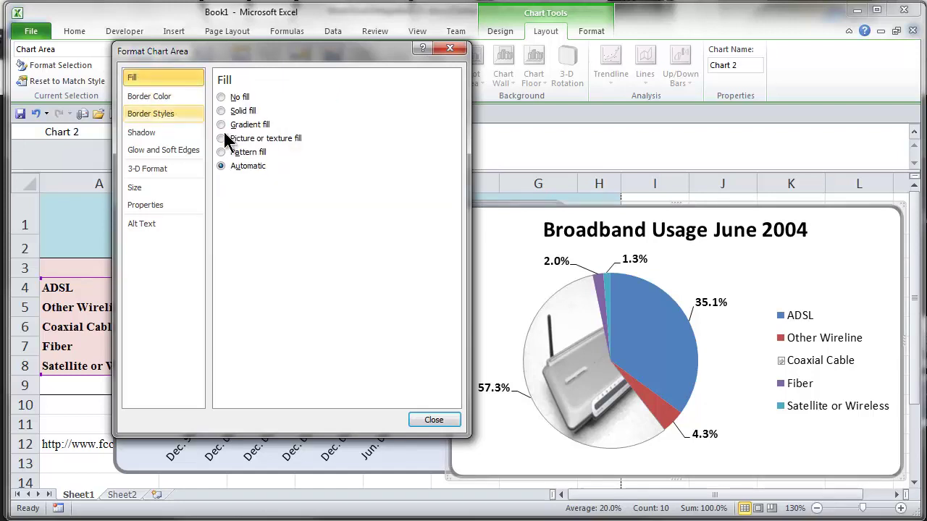
{"action": "left_click", "coordinate": [242, 130]}
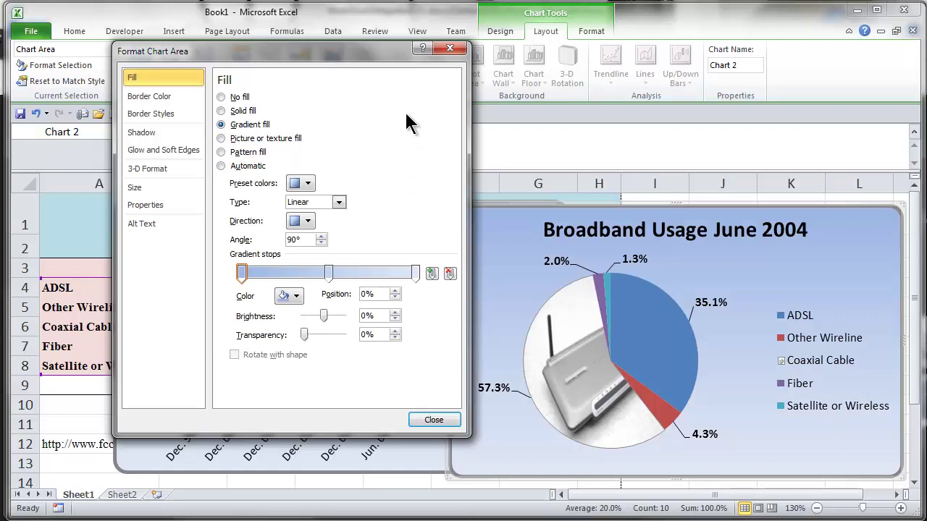
{"action": "left_click", "coordinate": [452, 50]}
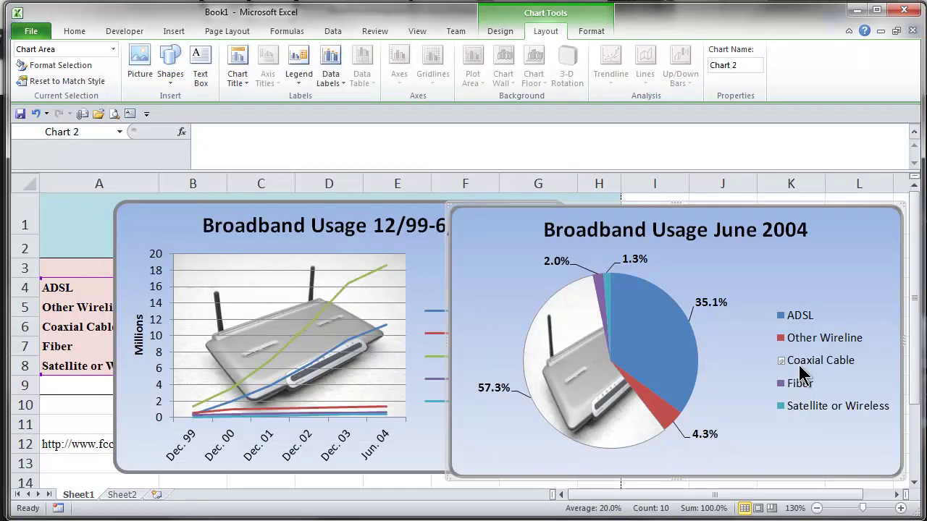
- Move the whole legend slightly closer to the pie and make its text bold
{"action": "left_click", "coordinate": [806, 369]}
{"action": "left_click", "coordinate": [805, 367]}
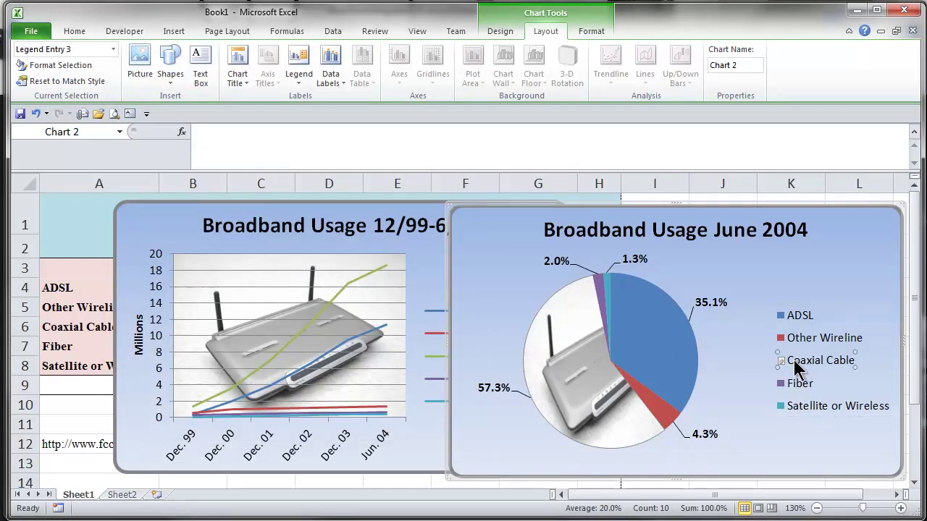
{"action": "left_click", "coordinate": [822, 343]}
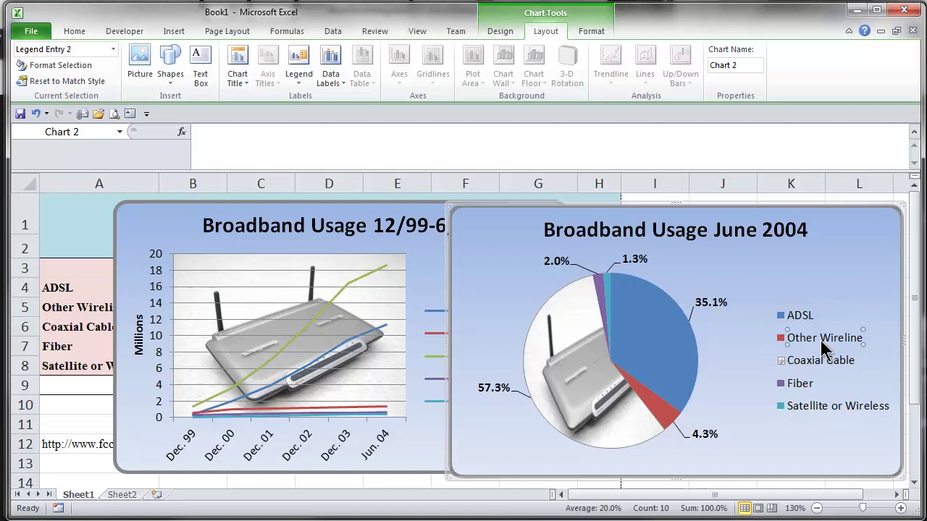
{"action": "left_click", "coordinate": [824, 310]}
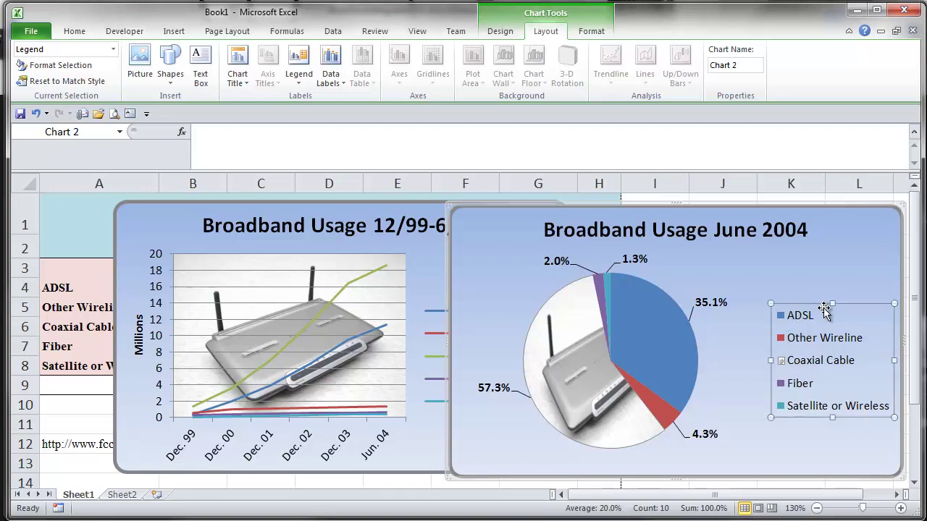
{"action": "left_click_drag", "start_coordinate": [810, 306], "coordinate": [812, 305]}
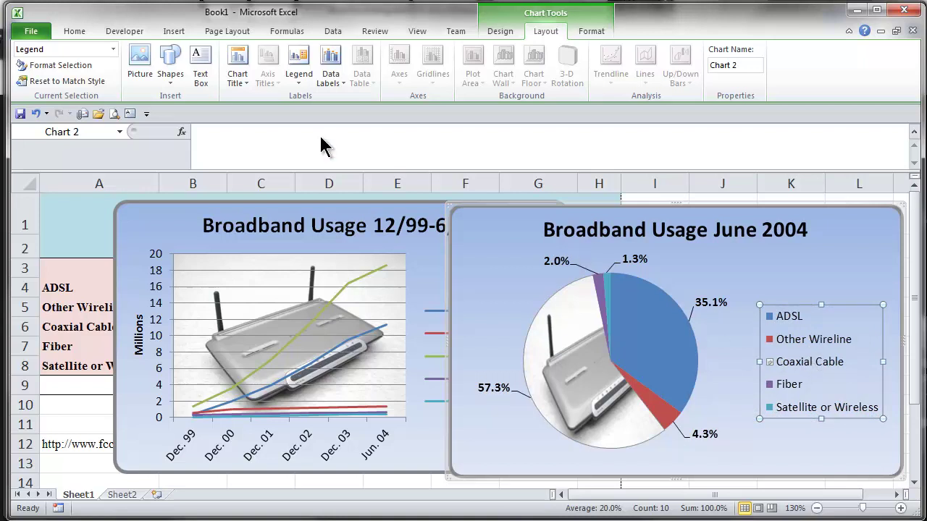
{"action": "left_click", "coordinate": [72, 33]}
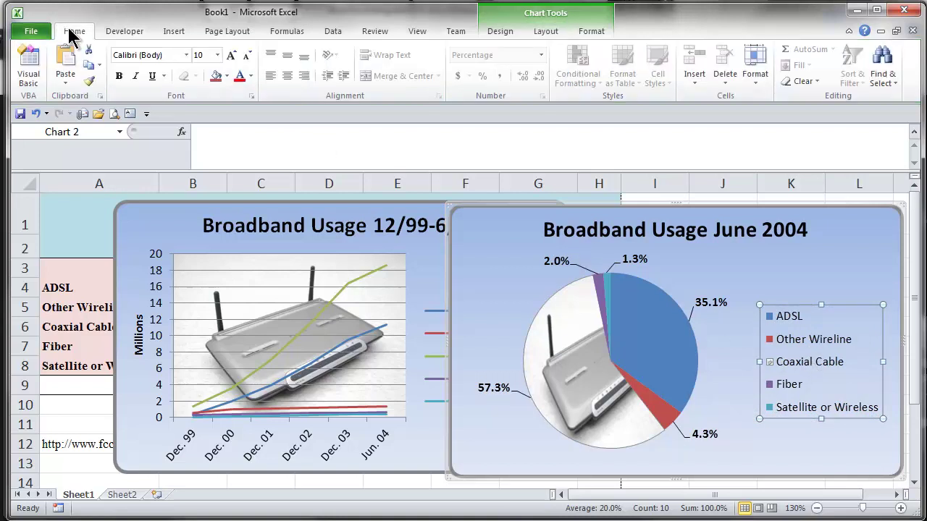
{"action": "left_click", "coordinate": [119, 77]}
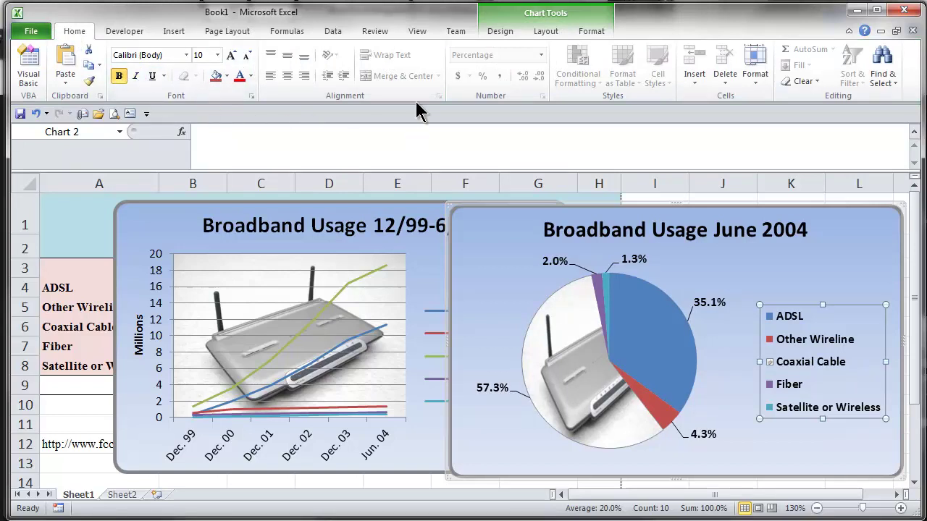
- Give the pie chart's legend a solid dark blue border line and close its formatting
{"action": "left_click", "coordinate": [534, 34]}
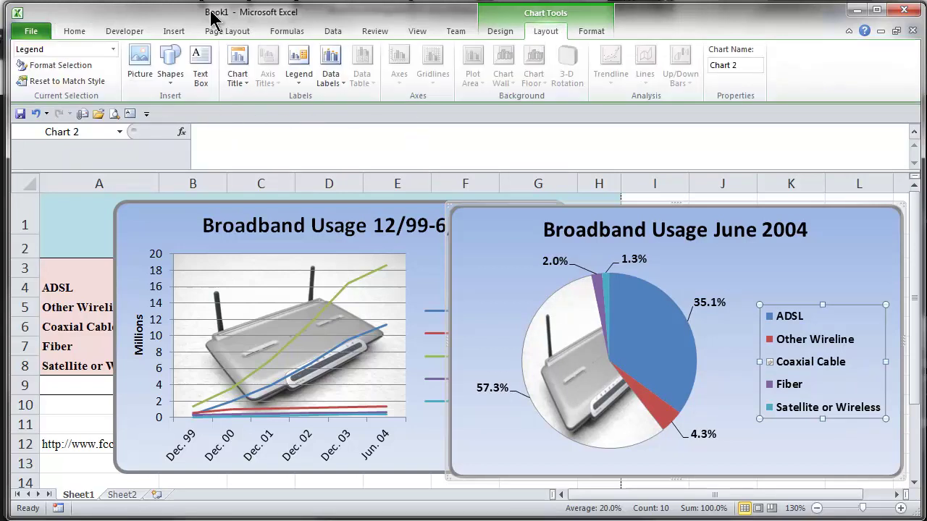
{"action": "left_click", "coordinate": [58, 65]}
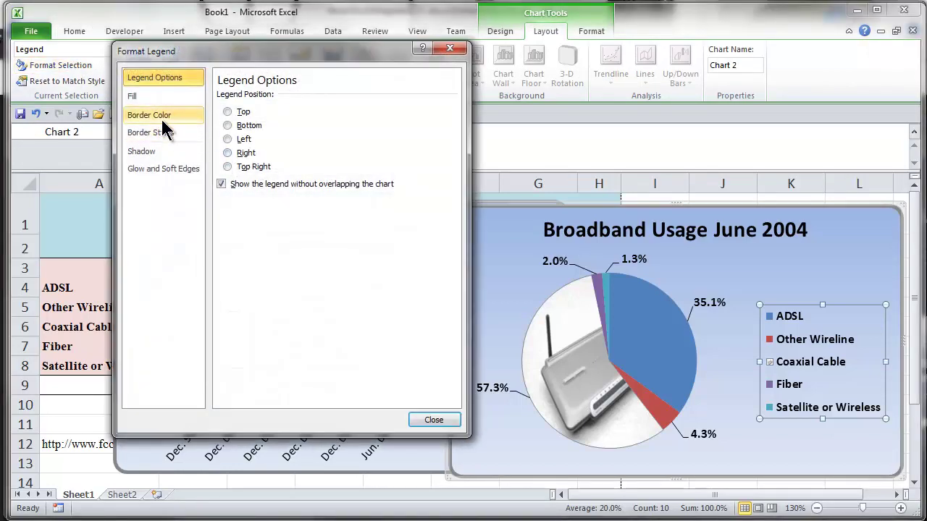
{"action": "left_click", "coordinate": [161, 117]}
{"action": "left_click", "coordinate": [221, 111]}
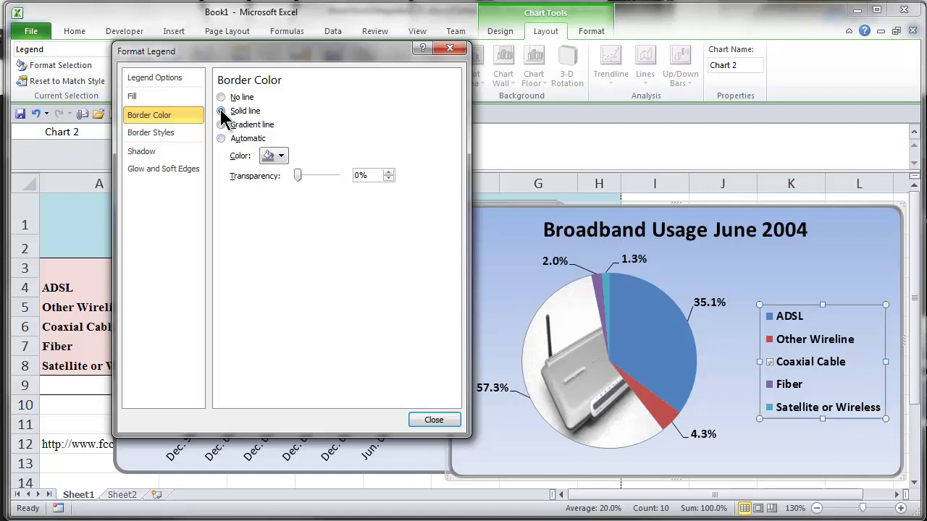
{"action": "left_click", "coordinate": [281, 157]}
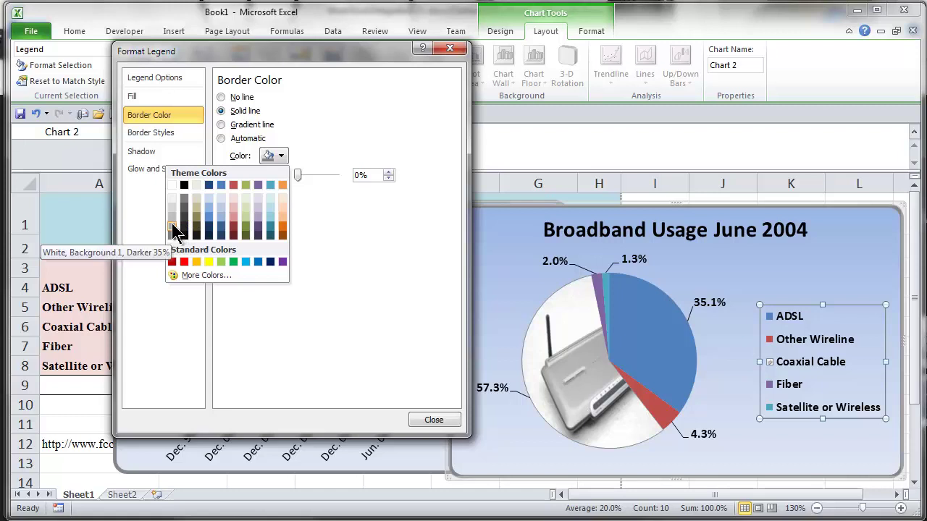
{"action": "left_click", "coordinate": [220, 224]}
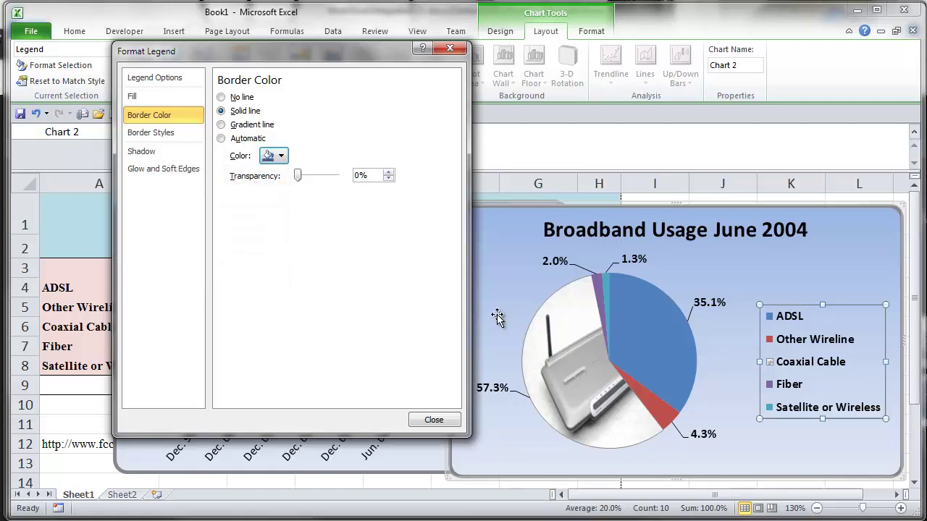
{"action": "left_click", "coordinate": [424, 421]}
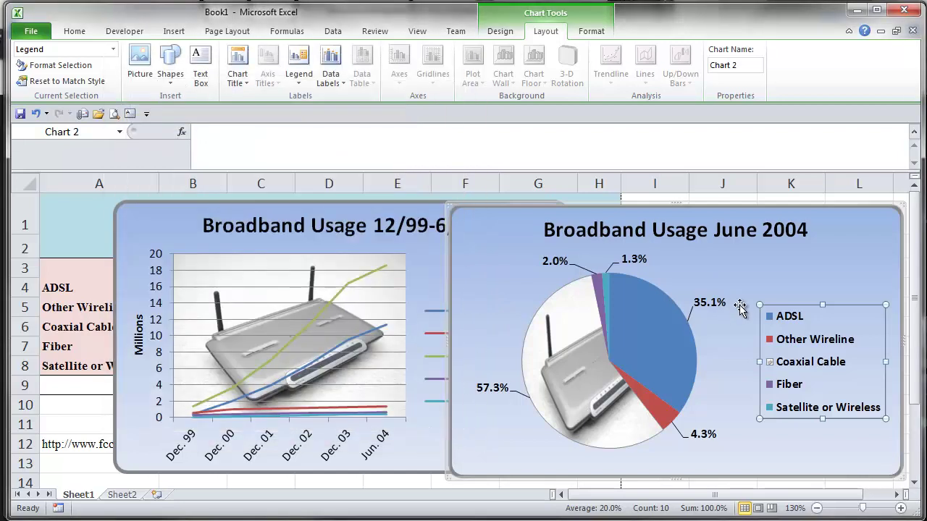
{"action": "left_click", "coordinate": [836, 268]}
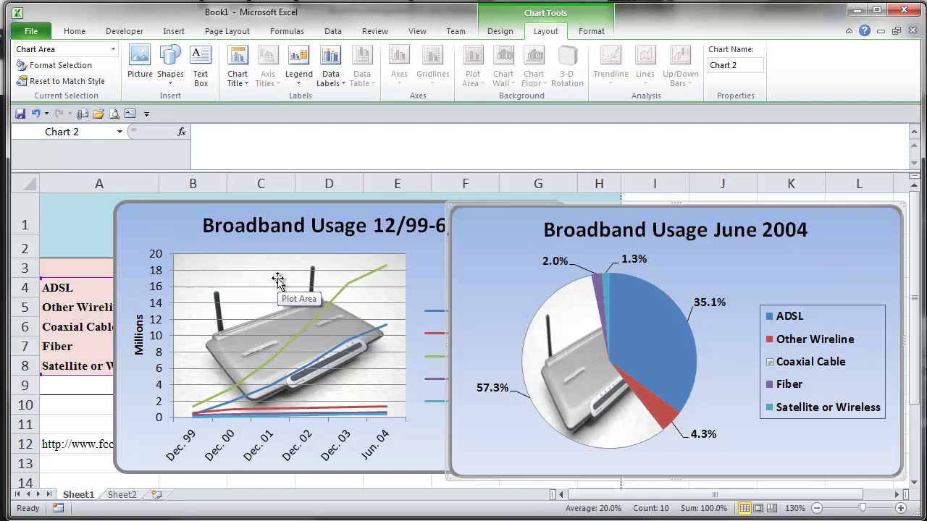
- Switch to Word and create a new blank document
{"action": "key", "text": "alt+Tab"}
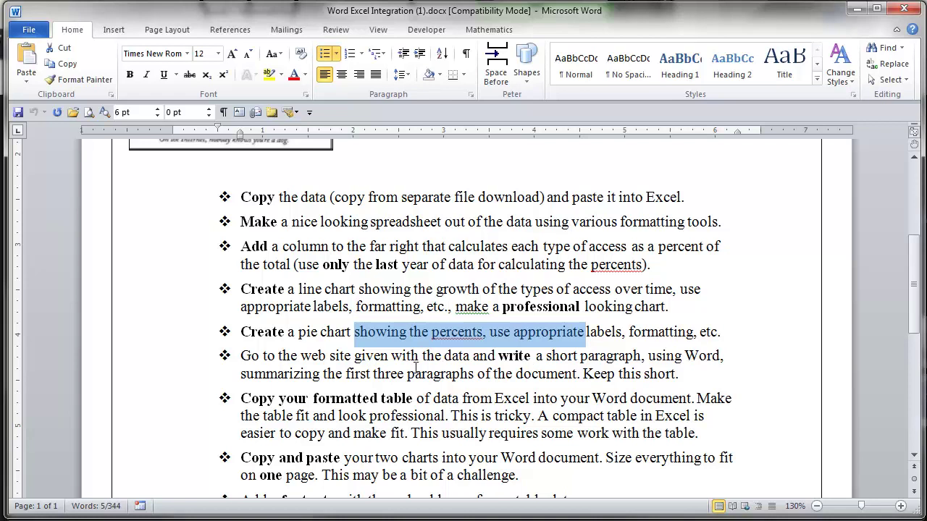
{"action": "key", "text": "alt"}
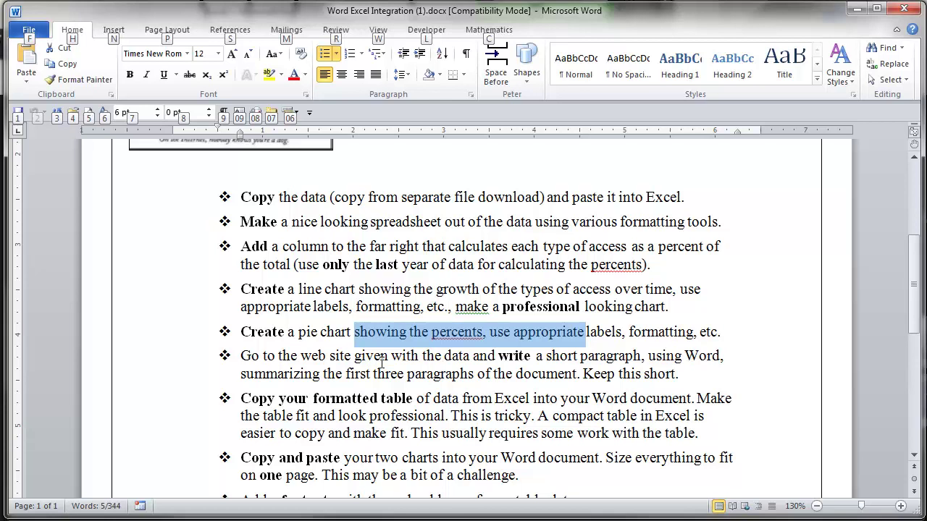
{"action": "key", "text": "4"}
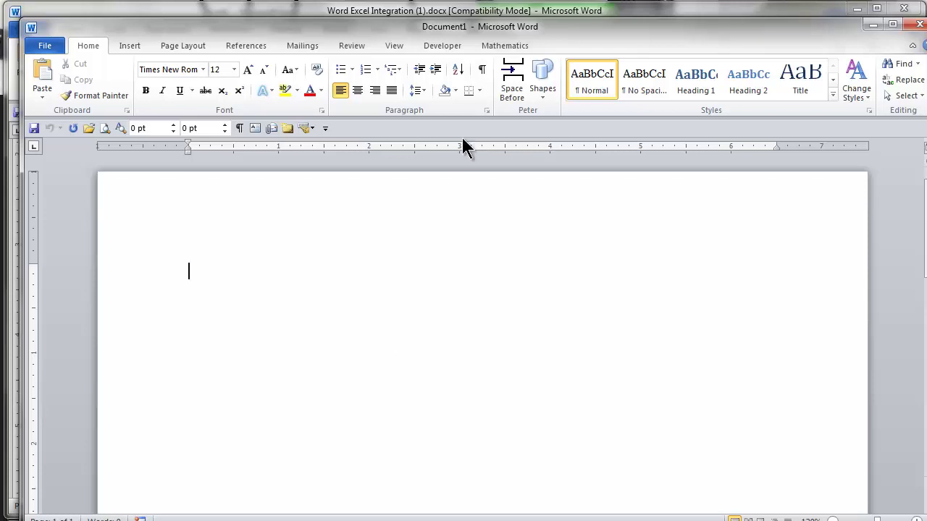
- Generate one placeholder paragraph of four sentences in the blank document with =rand(1,4)
{"action": "left_click", "coordinate": [394, 46]}
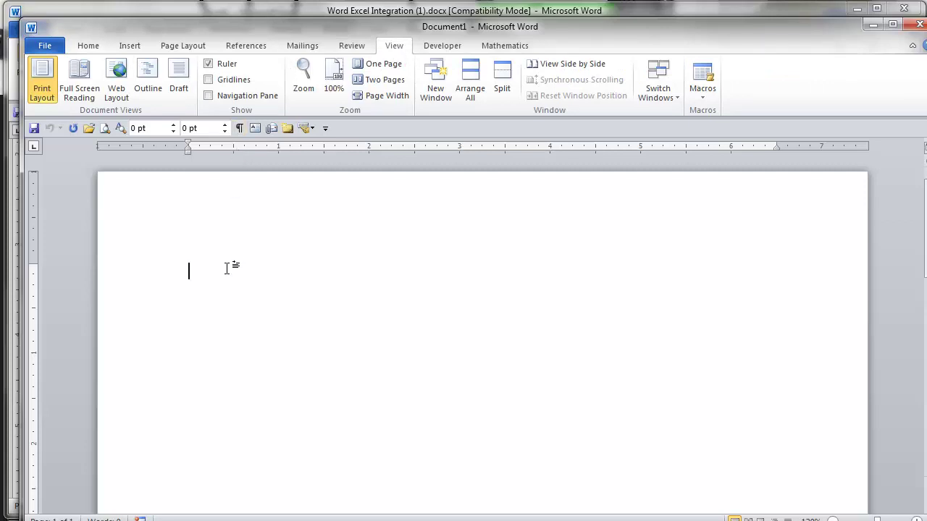
{"action": "key", "text": "alt+Tab"}
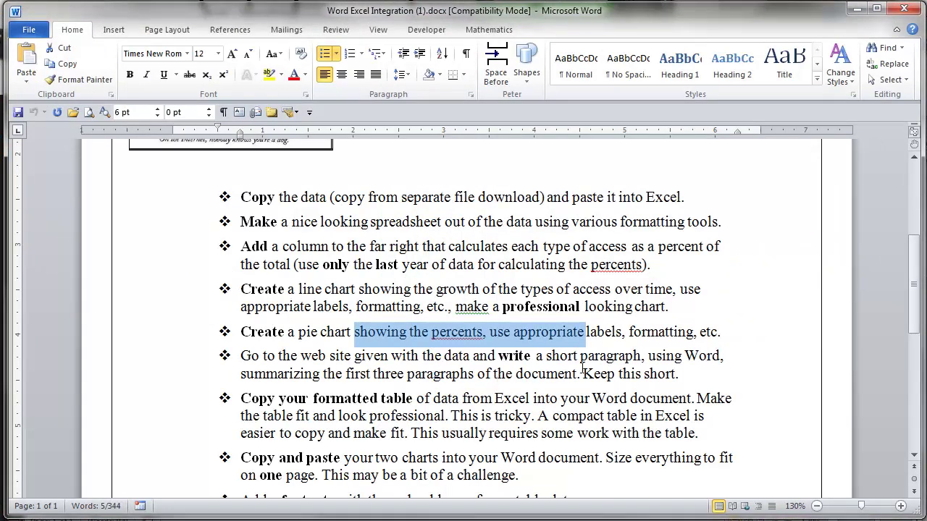
{"action": "key", "text": "alt+Tab"}
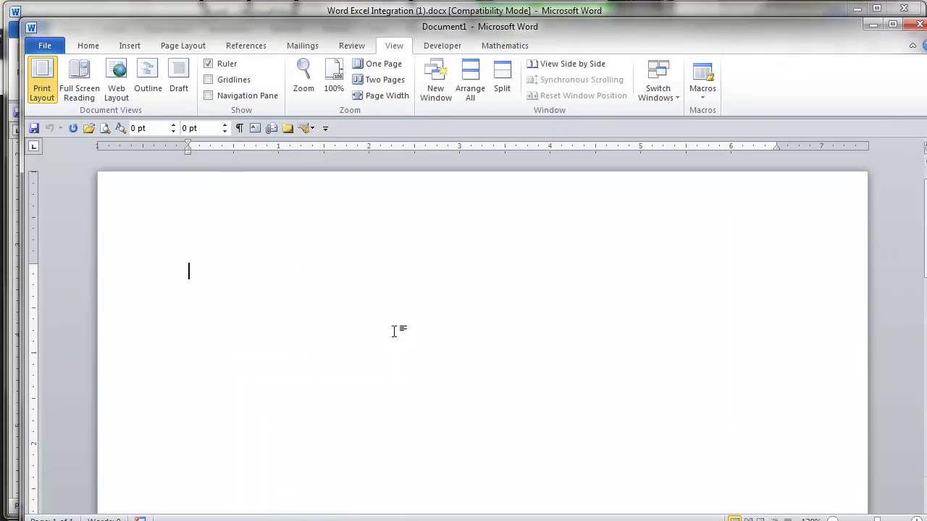
{"action": "type", "text": "=rand("}
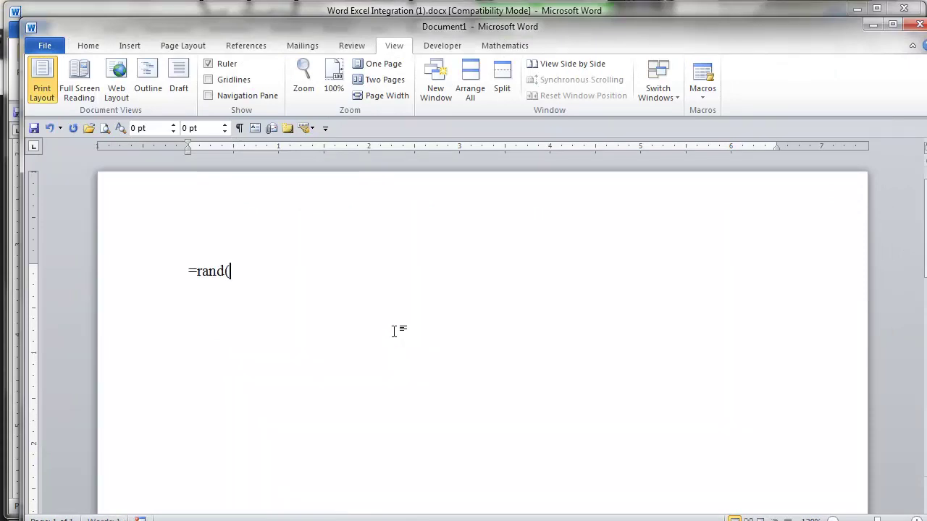
{"action": "type", "text": "1,4)"}
{"action": "key", "text": "Return"}
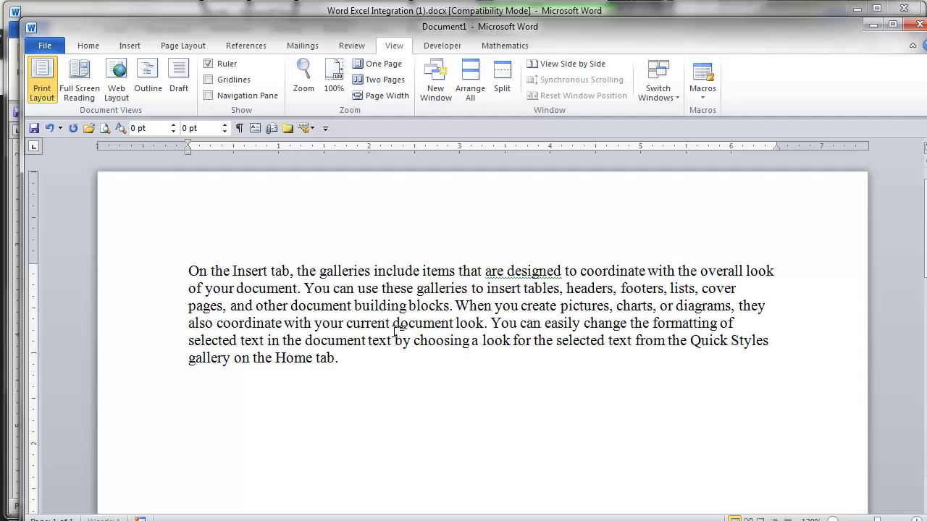
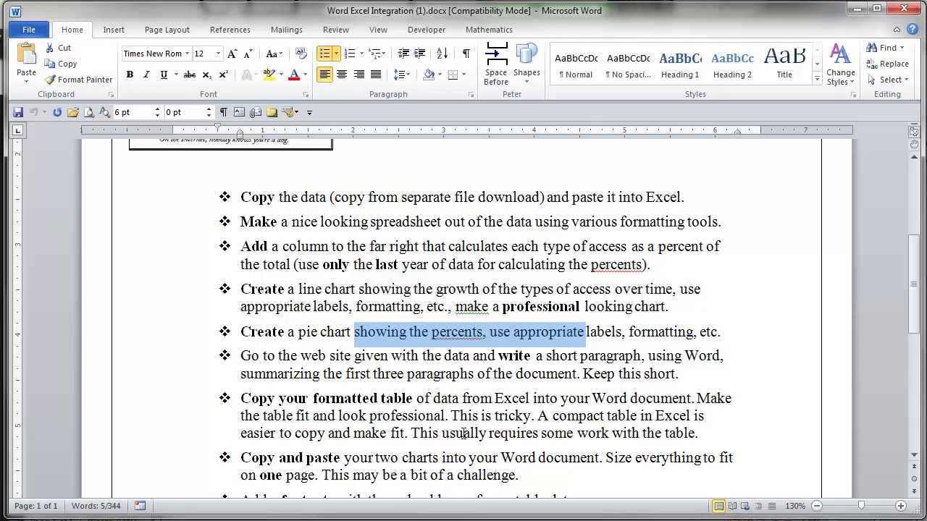
- Switch to Excel and move the line chart and the pie chart below the High Speed Lines table
{"action": "key", "text": "alt+Tab"}
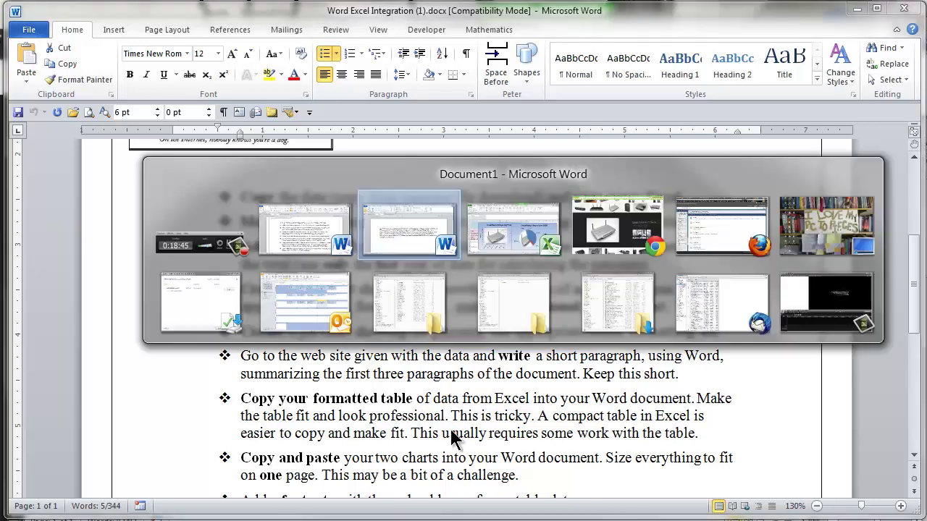
{"action": "key", "text": "alt+Tab"}
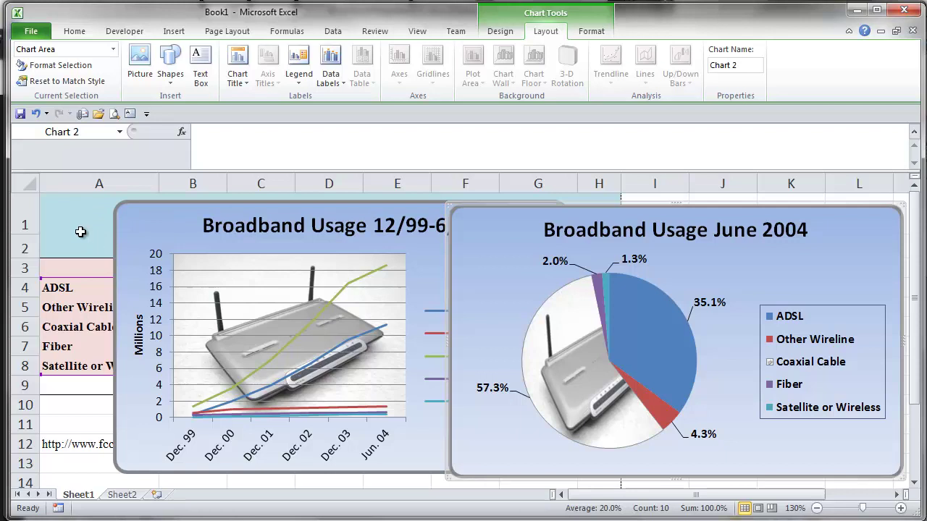
{"action": "left_click", "coordinate": [256, 211]}
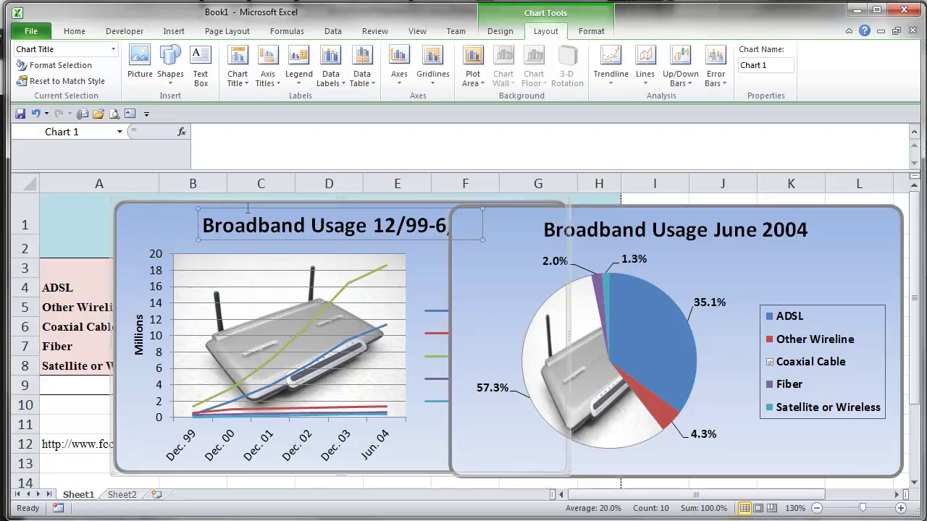
{"action": "left_click_drag", "start_coordinate": [174, 215], "coordinate": [110, 426]}
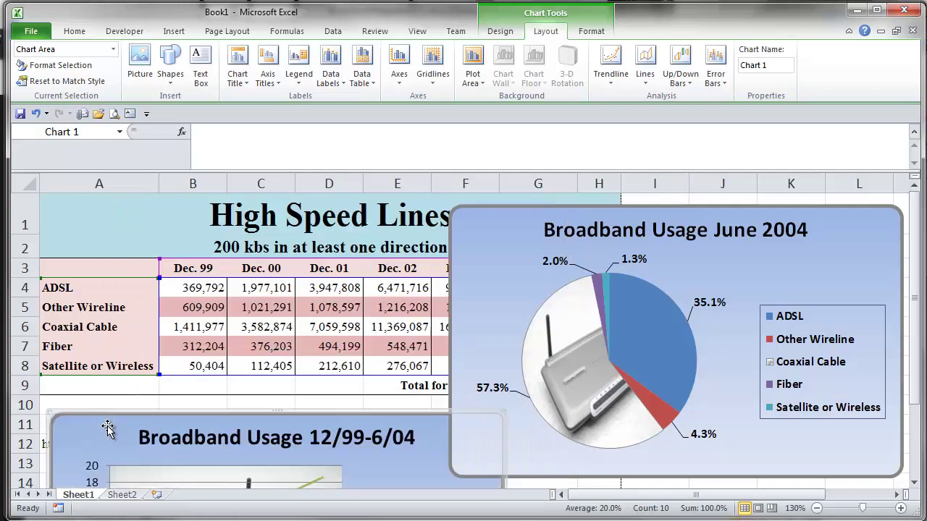
{"action": "left_click", "coordinate": [482, 218]}
{"action": "left_click_drag", "start_coordinate": [482, 218], "coordinate": [464, 427]}
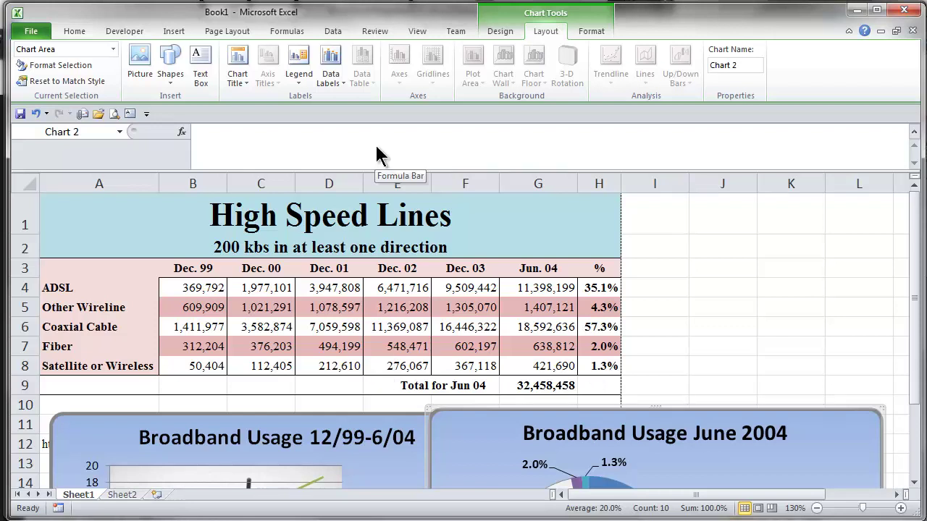
- Deselect the chart and hide the worksheet's gridlines
{"action": "left_click", "coordinate": [417, 34]}
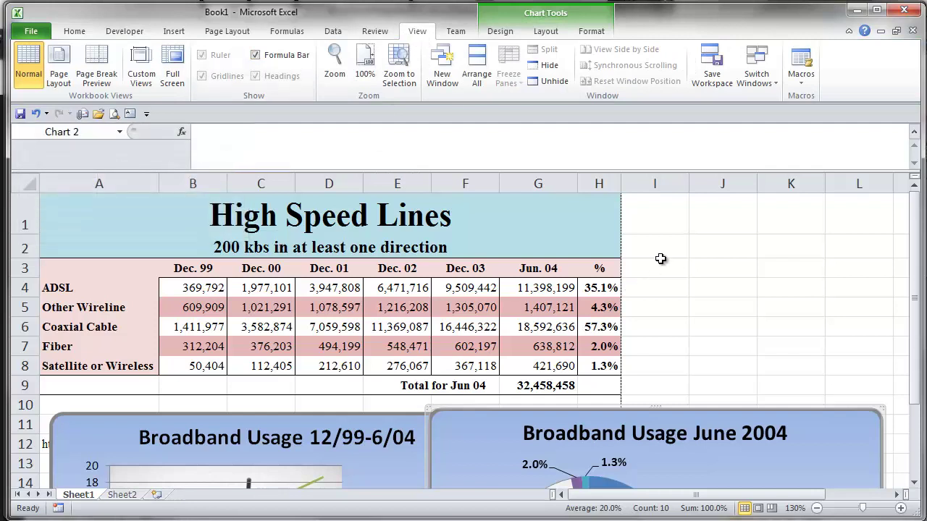
{"action": "left_click", "coordinate": [659, 263]}
{"action": "left_click", "coordinate": [660, 250]}
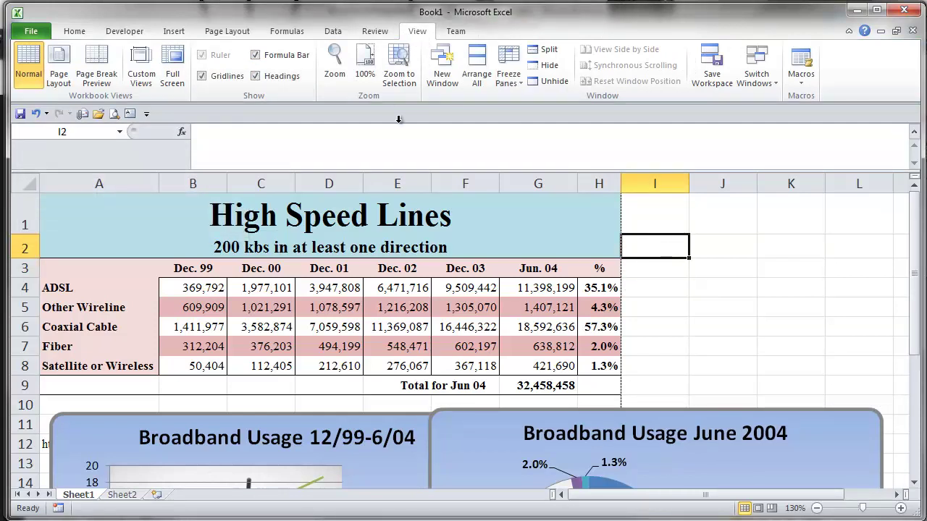
{"action": "left_click", "coordinate": [224, 76]}
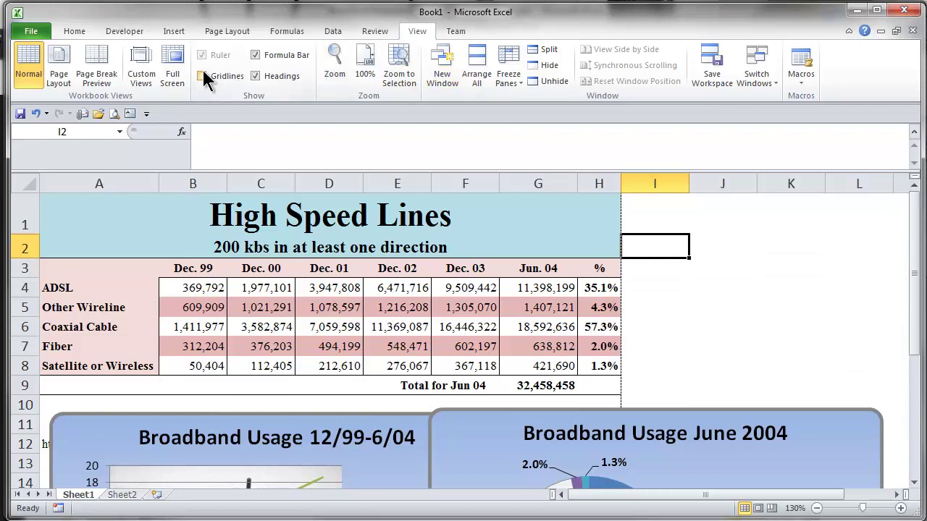
- Copy the High Speed Lines table A1:H9 and paste it below the paragraph in the new Word document as Picture (Enhanced Metafile)
{"action": "left_click_drag", "start_coordinate": [53, 202], "coordinate": [549, 385]}
{"action": "key", "text": "ctrl+c"}
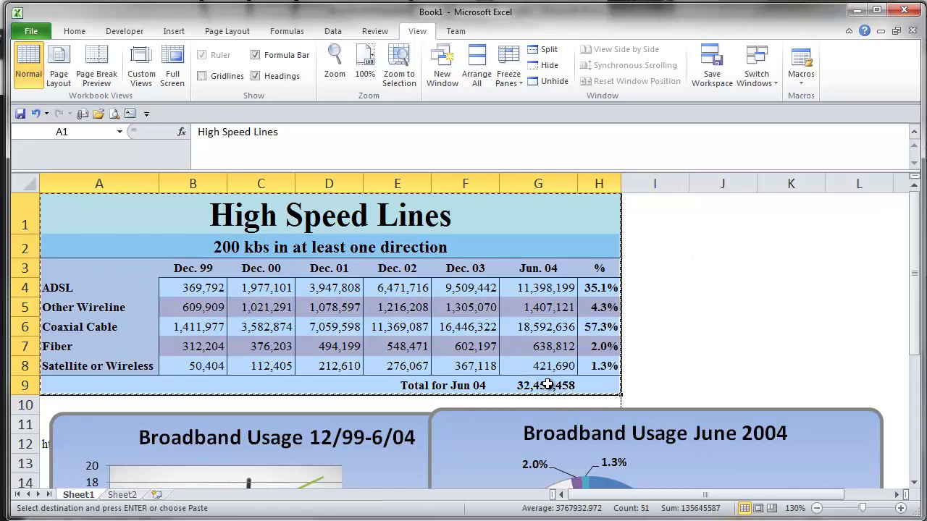
{"action": "key", "text": "alt+Tab"}
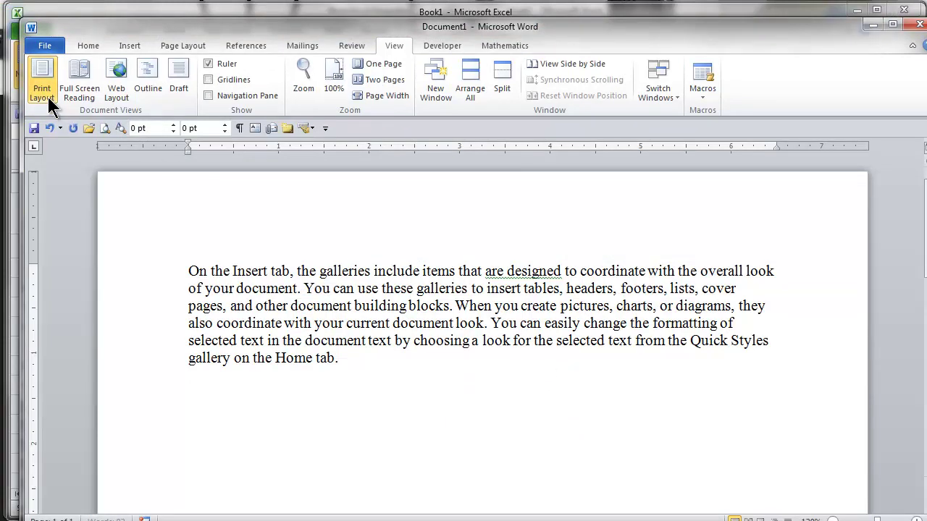
{"action": "left_click", "coordinate": [83, 49]}
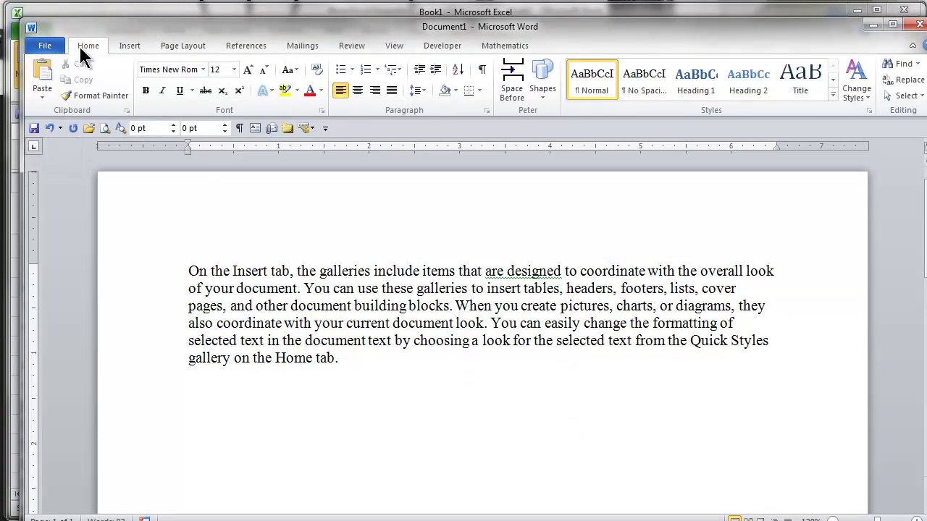
{"action": "left_click", "coordinate": [41, 99]}
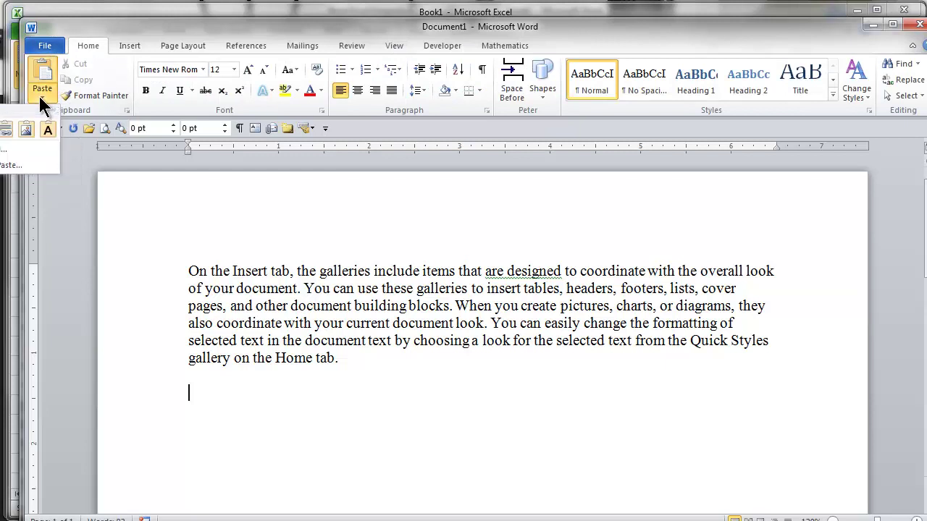
{"action": "left_click", "coordinate": [8, 164]}
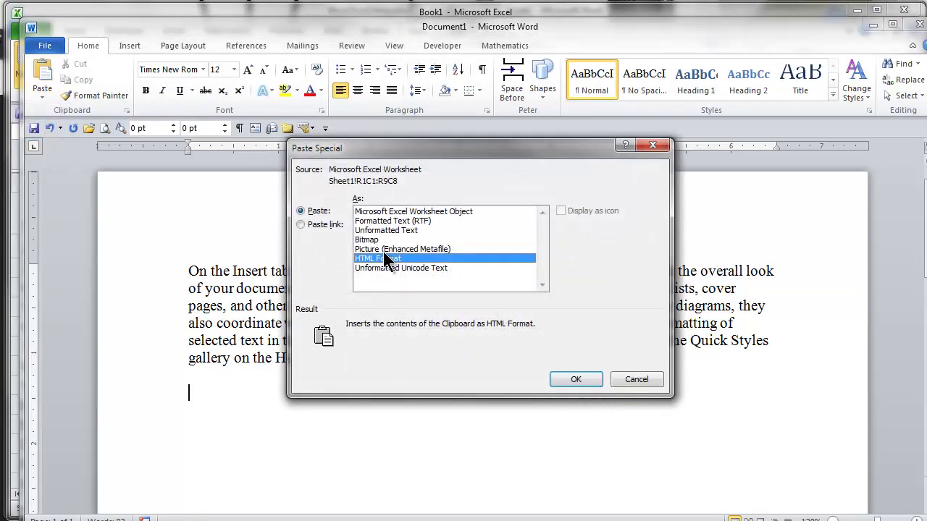
{"action": "left_click", "coordinate": [386, 249]}
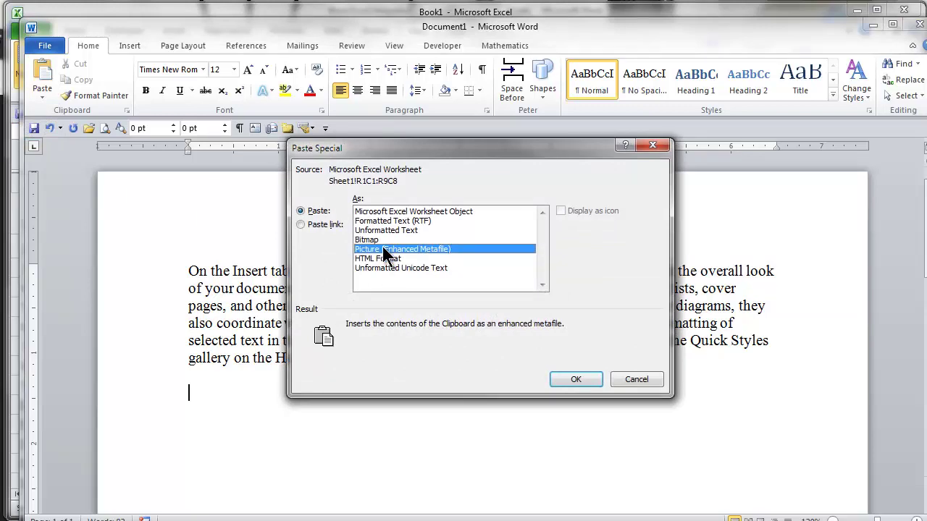
{"action": "left_click", "coordinate": [575, 379]}
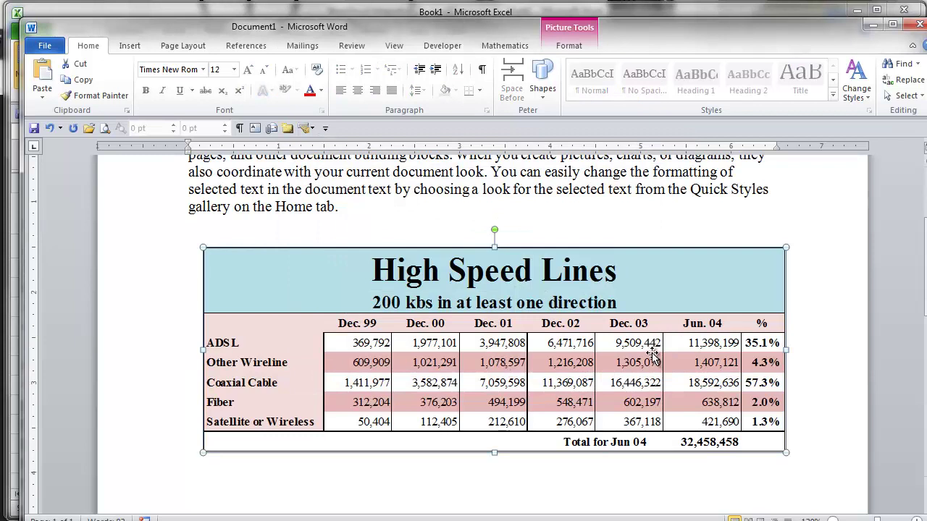
{"action": "left_click", "coordinate": [529, 225]}
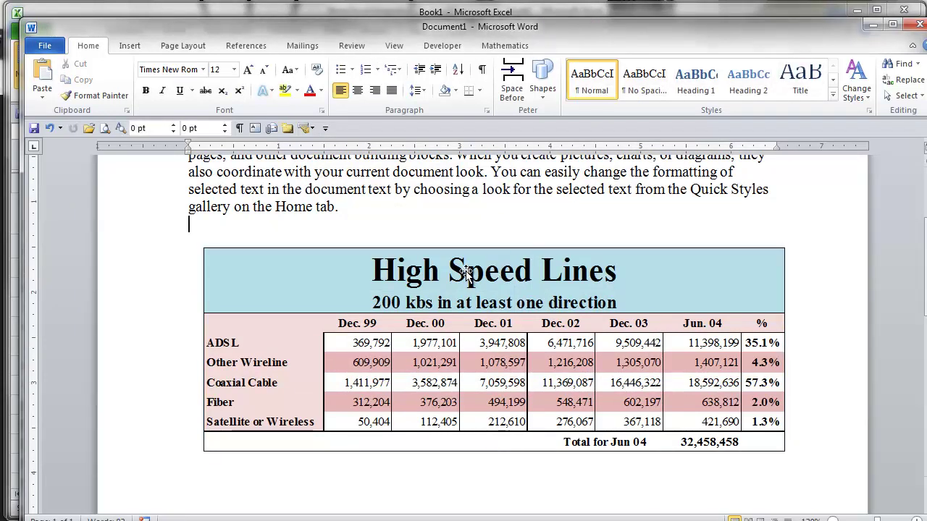
- Switch to the lab instructions document and examine the item on copying and pasting the two charts
{"action": "key", "text": "alt+Tab"}
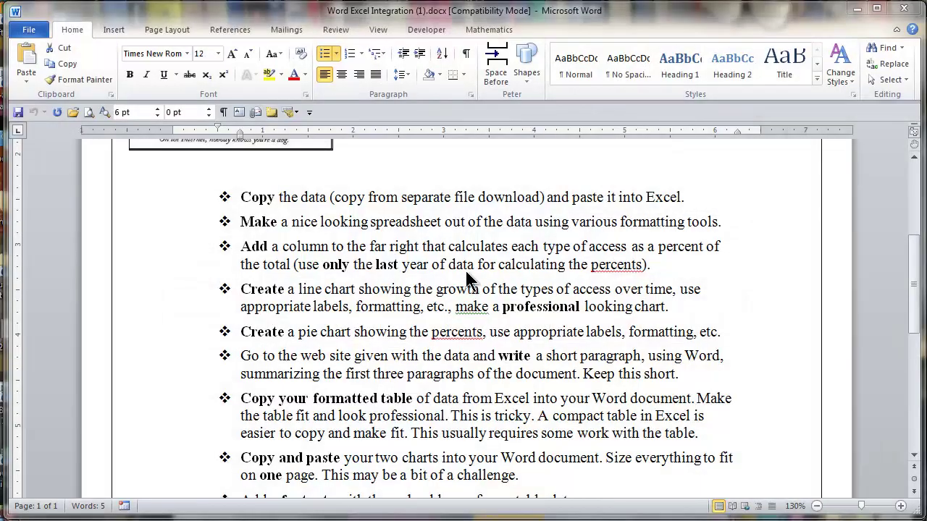
{"action": "left_click_drag", "start_coordinate": [584, 332], "coordinate": [354, 332]}
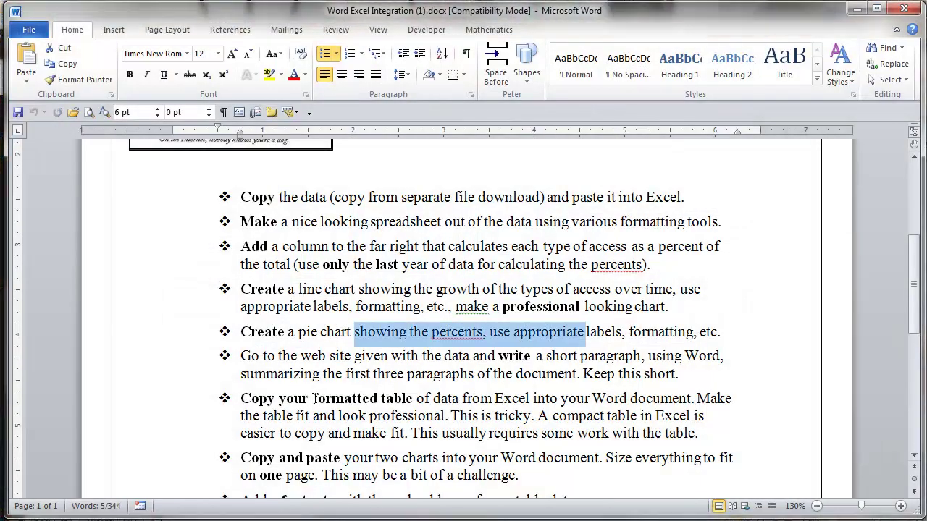
{"action": "left_click_drag", "start_coordinate": [342, 458], "coordinate": [375, 458]}
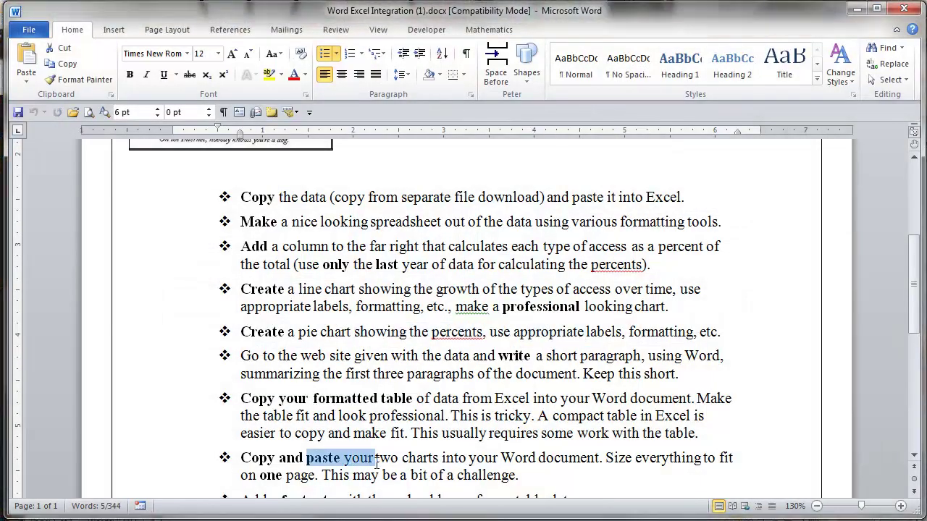
- Check the footnote item in the lab instructions, and in Excel copy the Broadband Usage 12/99-6/04 line chart
{"action": "scroll", "coordinate": [375, 463], "scroll_direction": "down", "scroll_amount": 3}
{"action": "scroll", "coordinate": [376, 463], "scroll_direction": "down", "scroll_amount": 3}
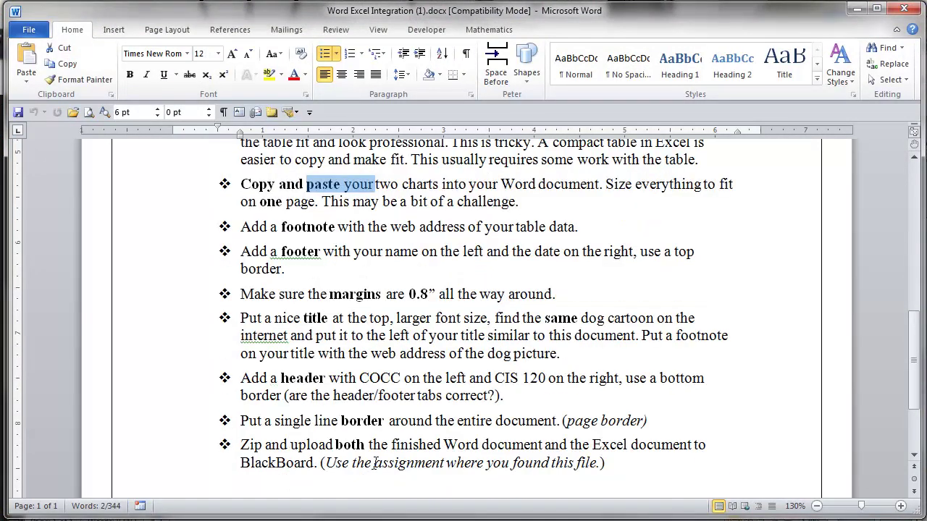
{"action": "left_click_drag", "start_coordinate": [286, 237], "coordinate": [334, 236]}
{"action": "key", "text": "alt+Tab"}
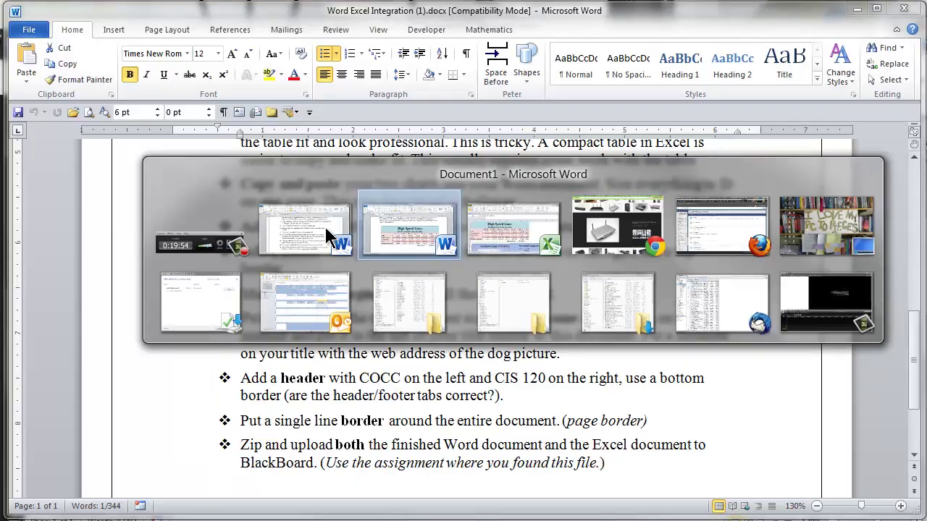
{"action": "key", "text": "alt+Tab"}
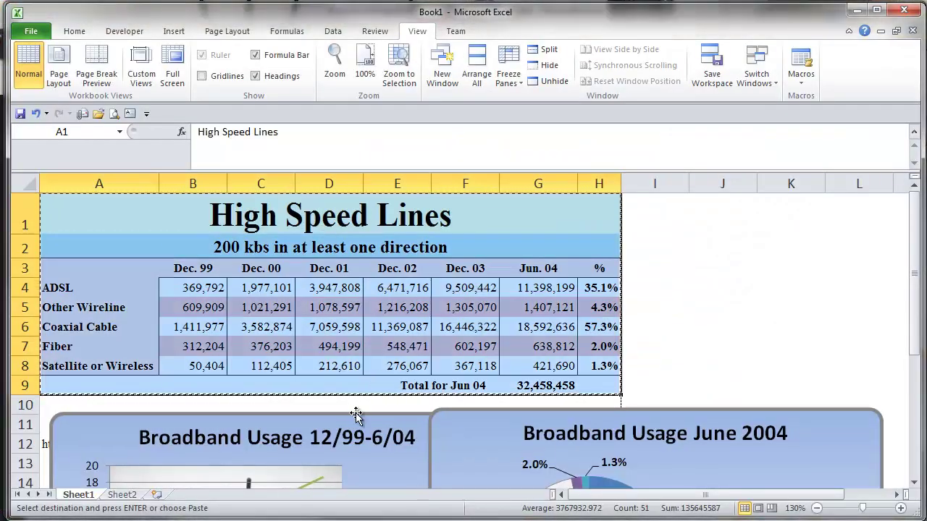
{"action": "left_click", "coordinate": [355, 414]}
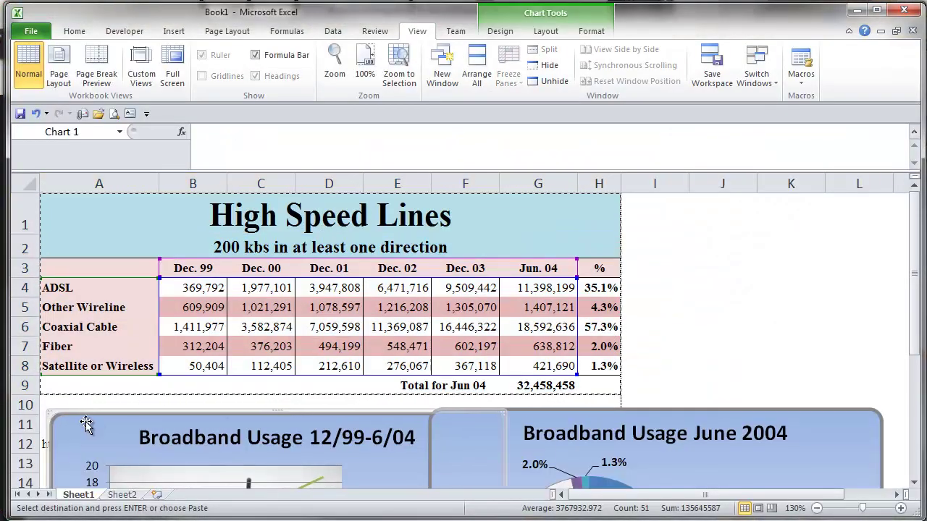
{"action": "key", "text": "Escape"}
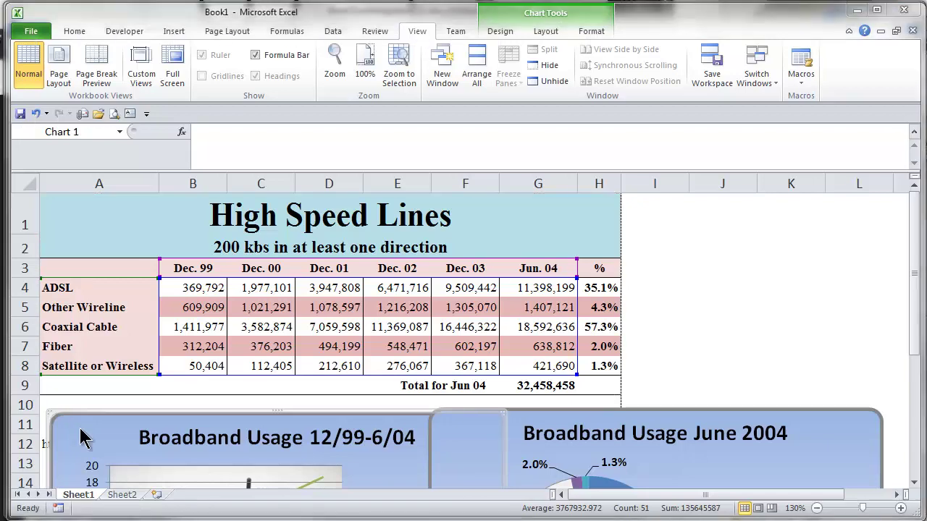
- Switch to the new Word document and paste the line chart below the table as Picture (JPEG)
{"action": "key", "text": "alt+Tab"}
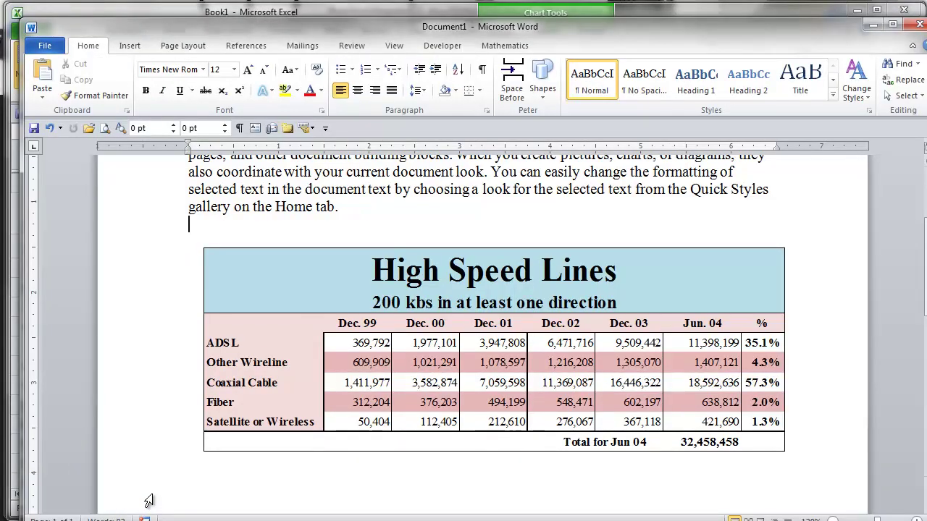
{"action": "key", "text": "Return"}
{"action": "left_click", "coordinate": [195, 472]}
{"action": "left_click", "coordinate": [41, 98]}
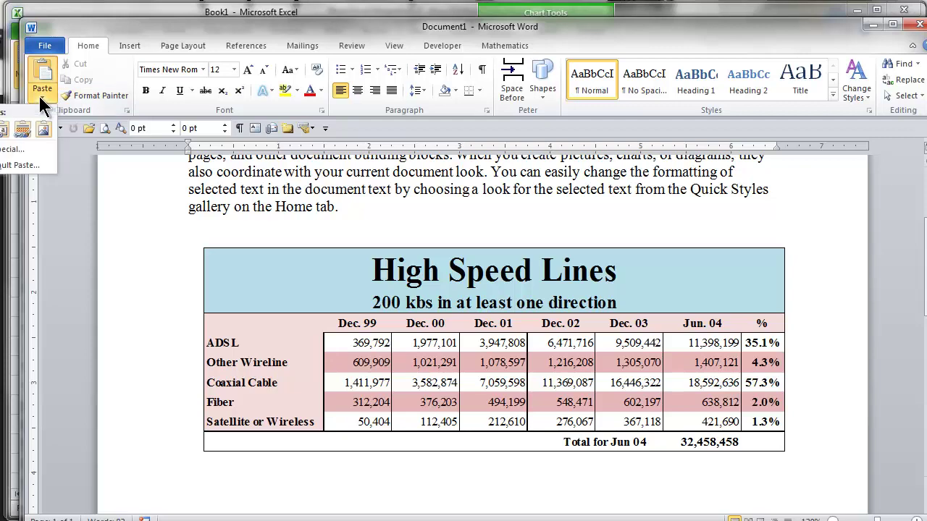
{"action": "left_click", "coordinate": [18, 149]}
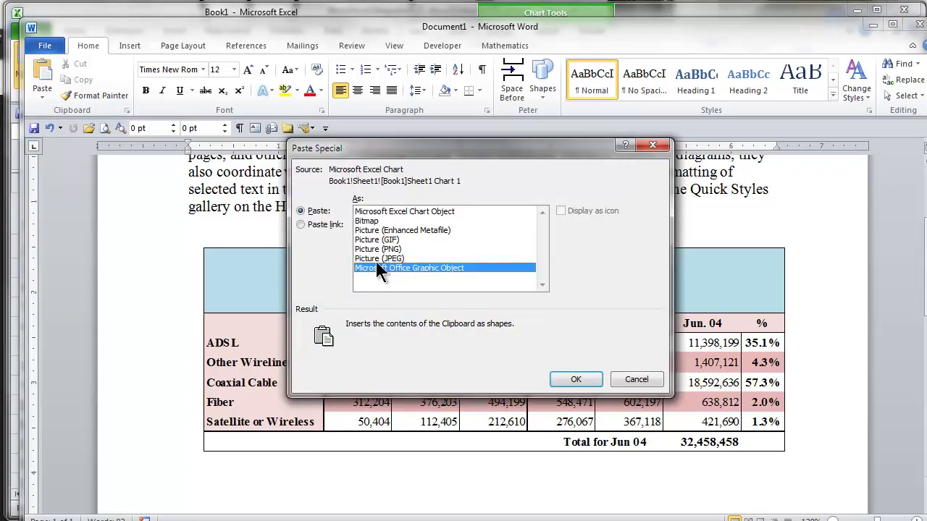
{"action": "left_click", "coordinate": [378, 258]}
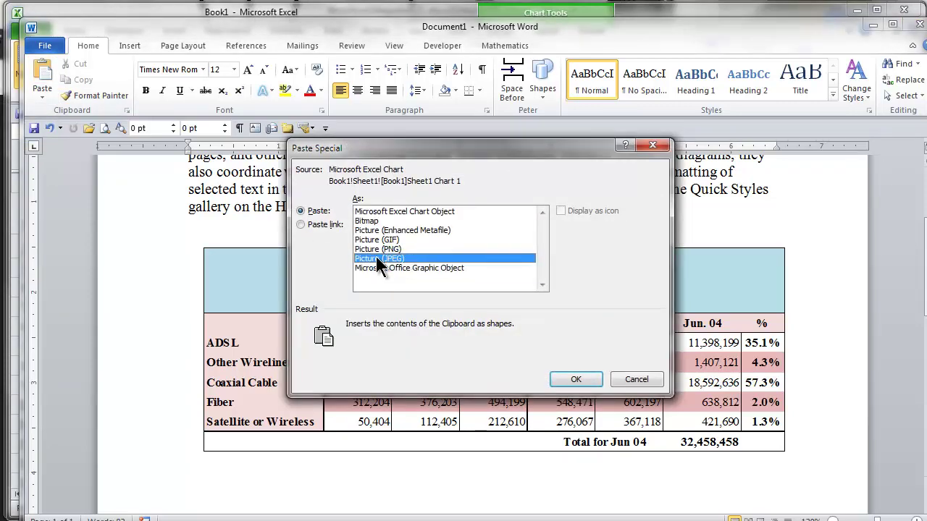
{"action": "left_click", "coordinate": [576, 380]}
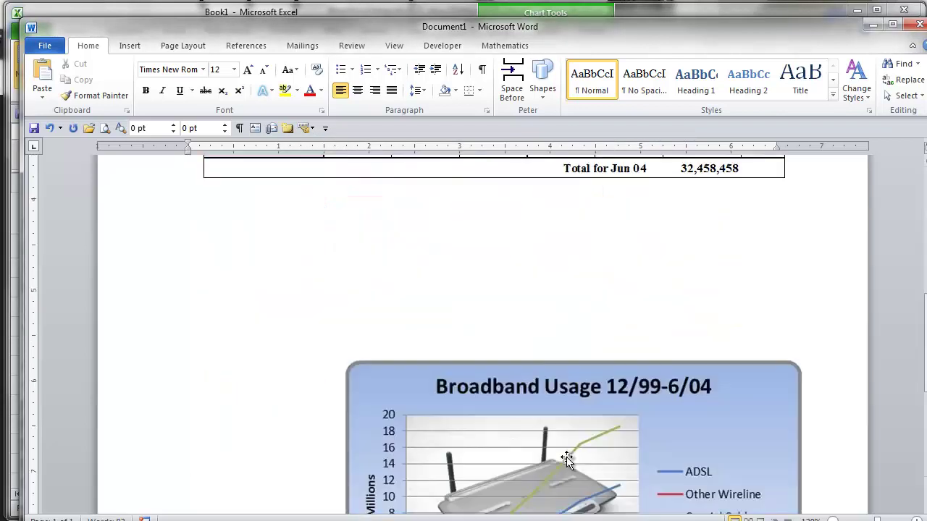
- Move the line chart picture up just below the High Speed Lines table and shrink it proportionally to about 4.1 inches wide
{"action": "left_click", "coordinate": [567, 459]}
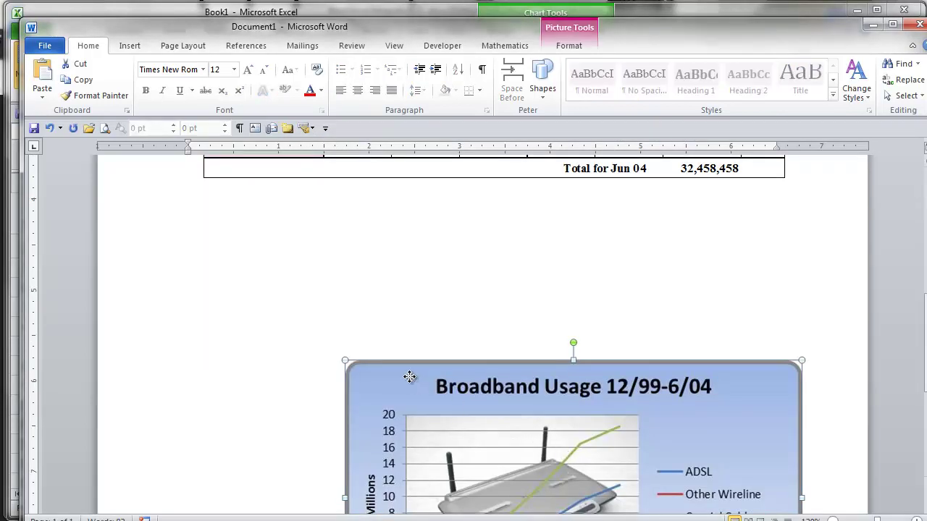
{"action": "left_click_drag", "start_coordinate": [410, 376], "coordinate": [227, 215]}
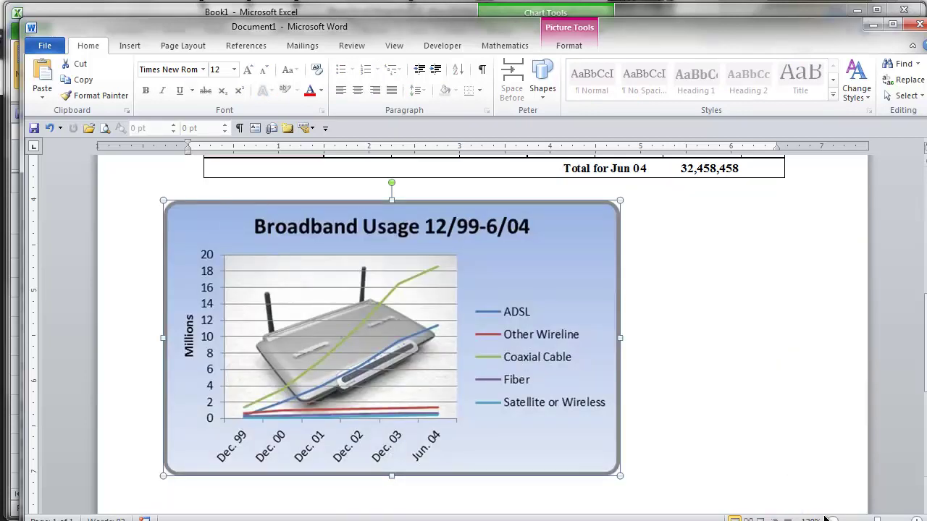
{"action": "scroll", "coordinate": [724, 325], "scroll_direction": "down", "scroll_amount": 6}
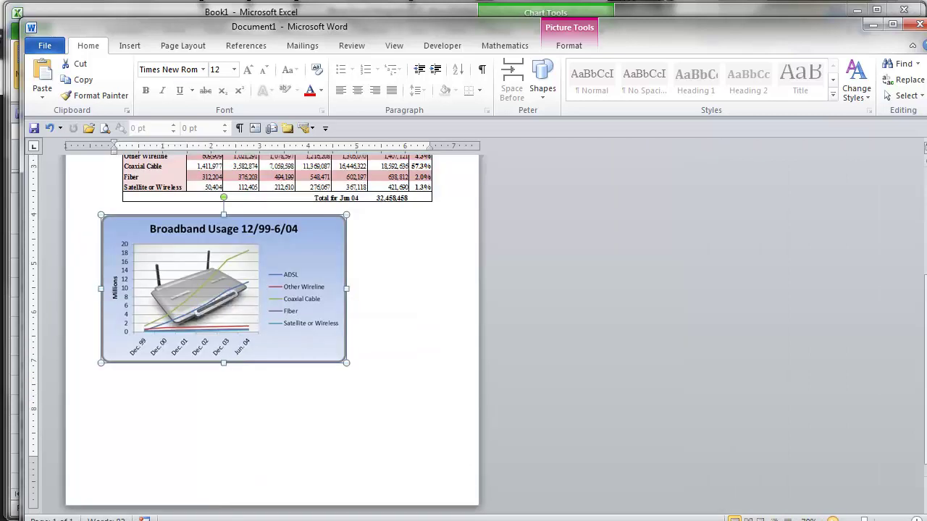
{"action": "scroll", "coordinate": [490, 443], "scroll_direction": "down", "scroll_amount": 1}
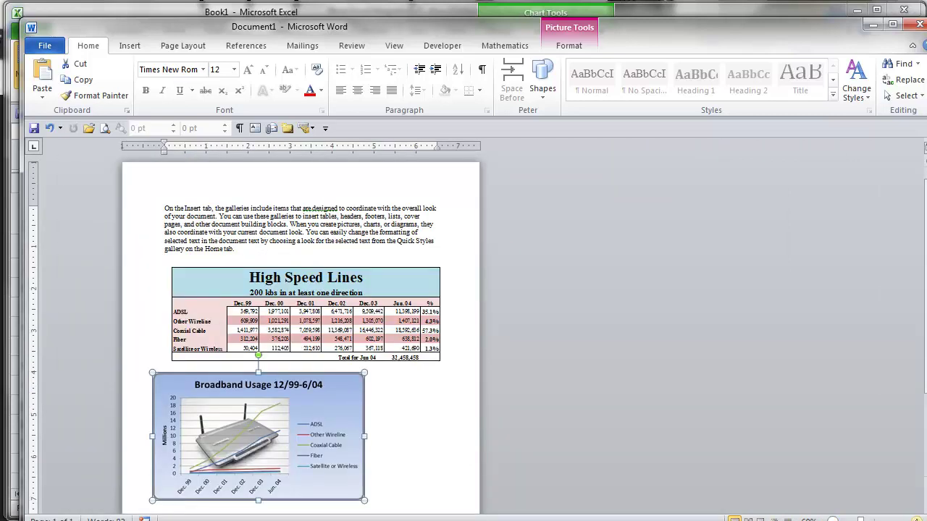
{"action": "scroll", "coordinate": [478, 325], "scroll_direction": "up", "scroll_amount": 2}
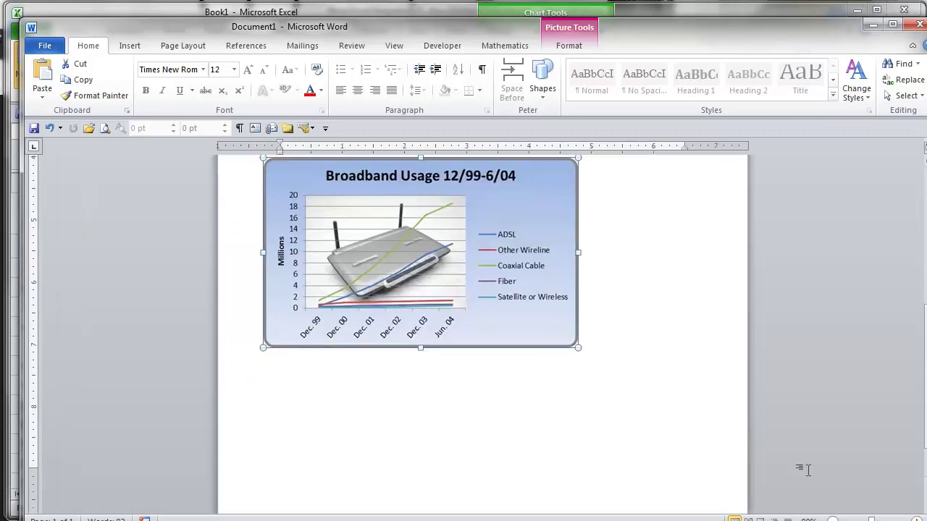
{"action": "left_click_drag", "start_coordinate": [578, 347], "coordinate": [518, 311]}
{"action": "scroll", "coordinate": [629, 321], "scroll_direction": "up", "scroll_amount": 5}
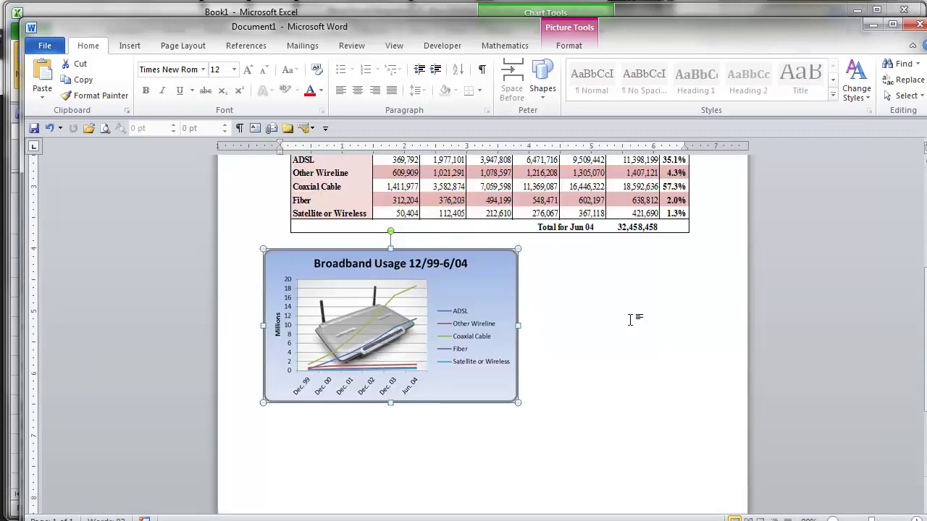
- Move the High Speed Lines table picture slightly down from the paragraph and place the cursor at the paragraph's end
{"action": "left_click", "coordinate": [643, 298]}
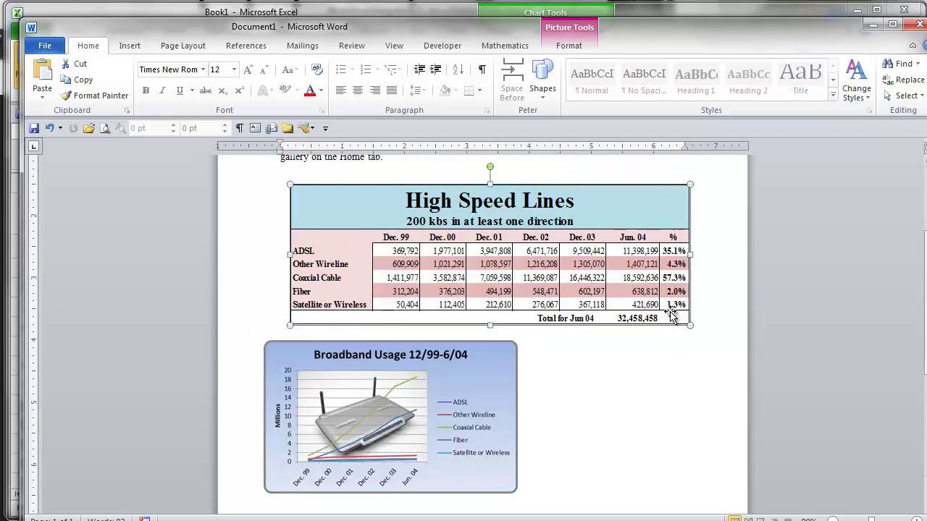
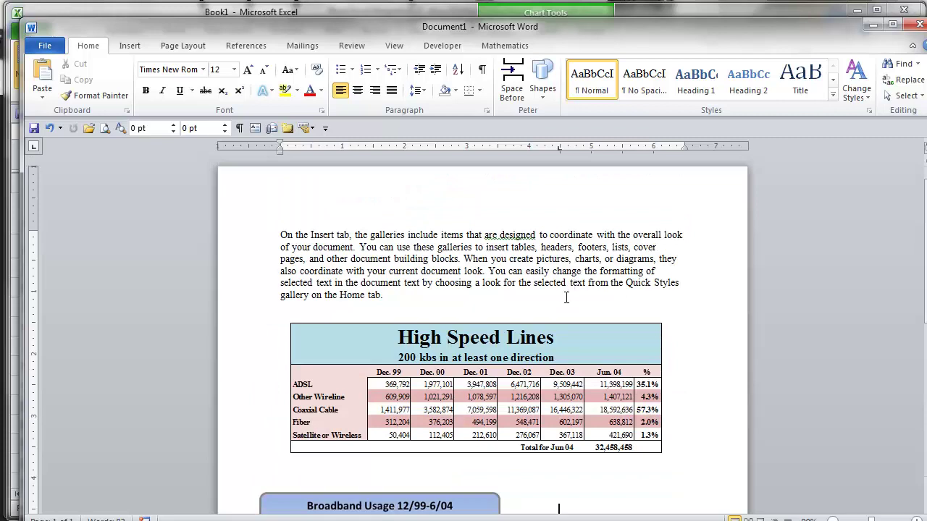
{"action": "left_click_drag", "start_coordinate": [544, 338], "coordinate": [552, 364]}
{"action": "left_click", "coordinate": [448, 298]}
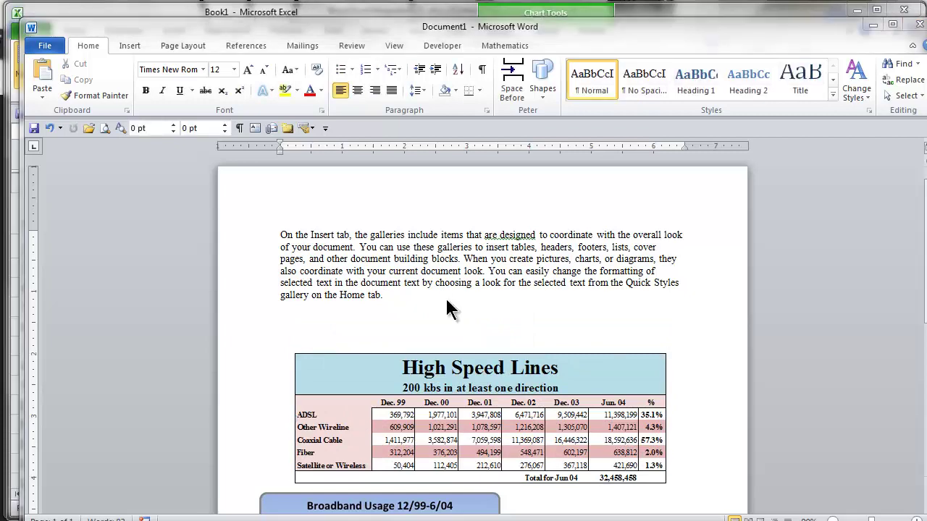
- Switch to Excel, move the line chart right to uncover the web address in A12, and select that cell
{"action": "key", "text": "alt+Tab"}
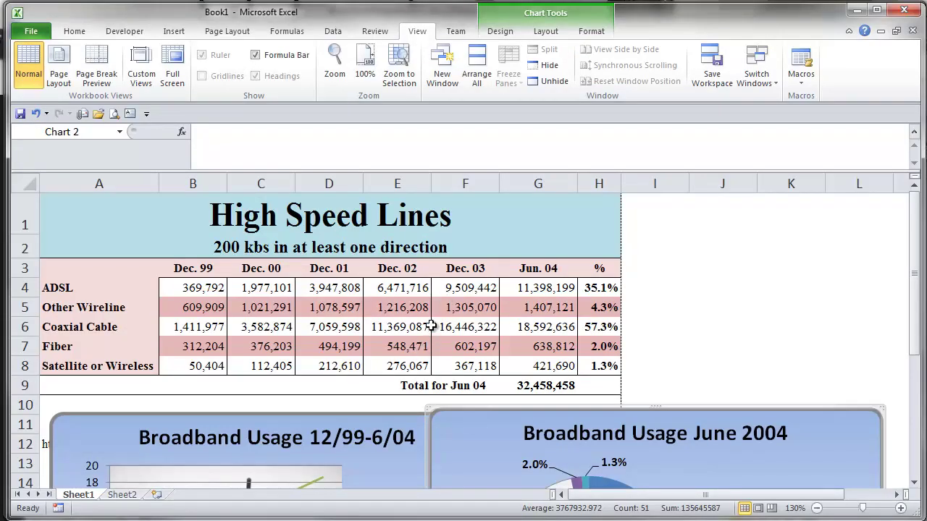
{"action": "scroll", "coordinate": [431, 326], "scroll_direction": "down", "scroll_amount": 12}
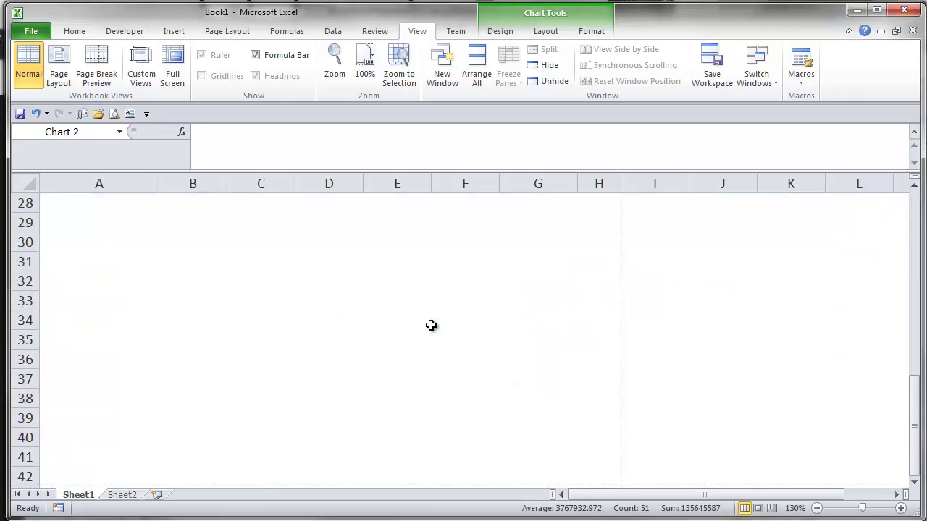
{"action": "scroll", "coordinate": [431, 325], "scroll_direction": "up", "scroll_amount": 9}
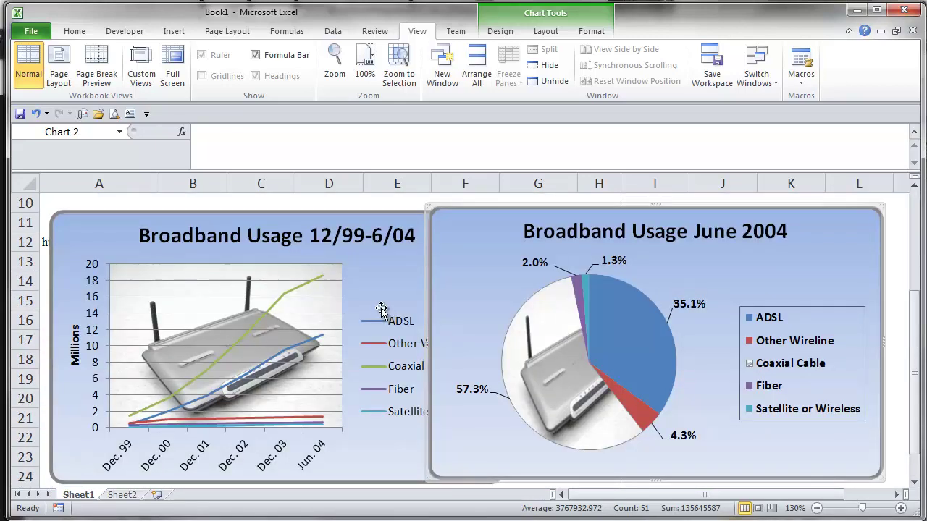
{"action": "left_click_drag", "start_coordinate": [201, 233], "coordinate": [233, 205]}
{"action": "key", "text": "ctrl+z"}
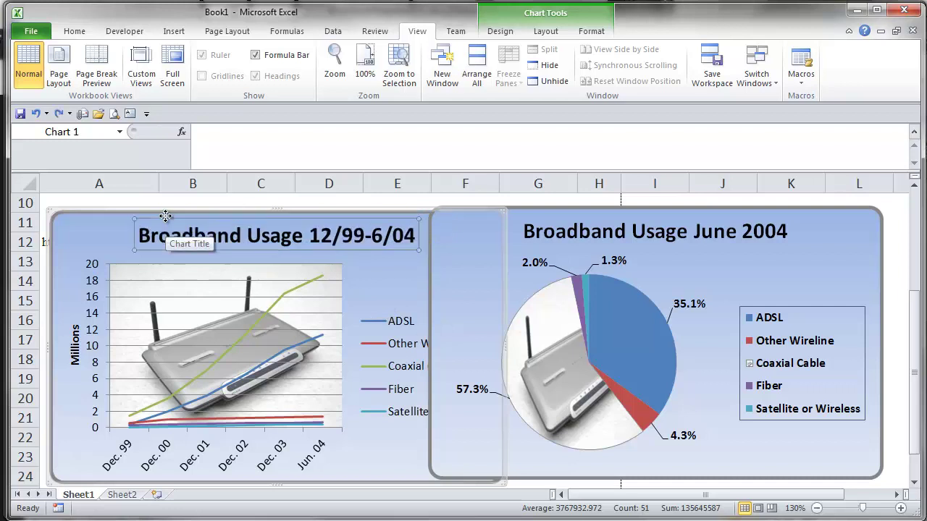
{"action": "left_click_drag", "start_coordinate": [102, 231], "coordinate": [295, 242]}
{"action": "left_click", "coordinate": [63, 242]}
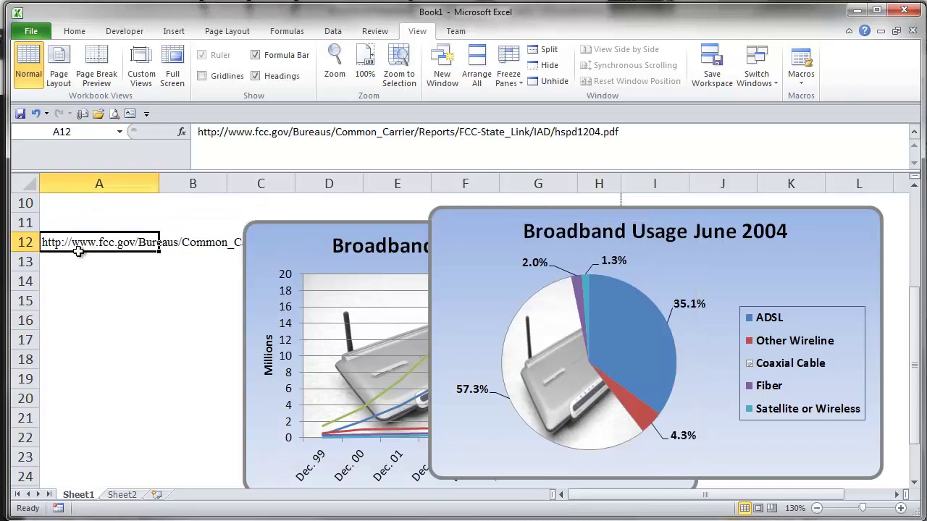
- Recheck the footnote item in the lab instructions and copy the web address in cell A12 of the Excel sheet
{"action": "key", "text": "alt+Tab"}
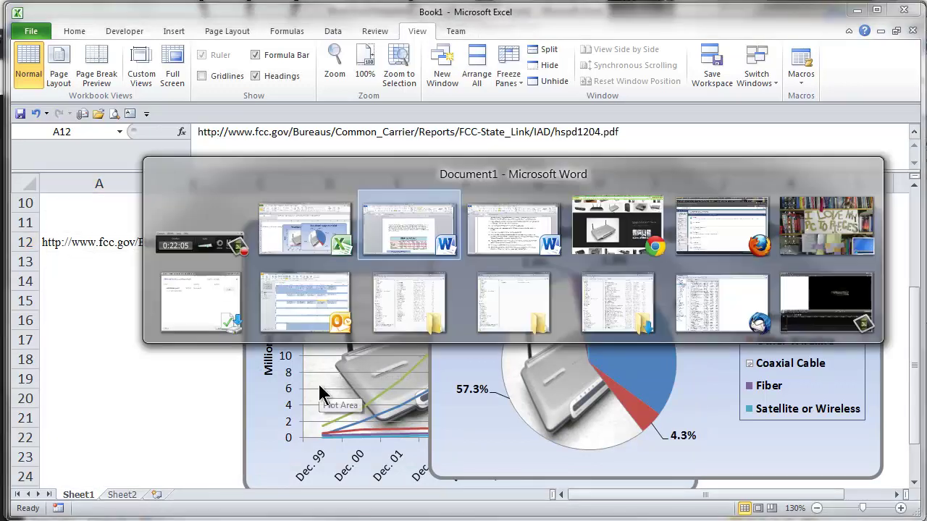
{"action": "key", "text": "alt+Tab"}
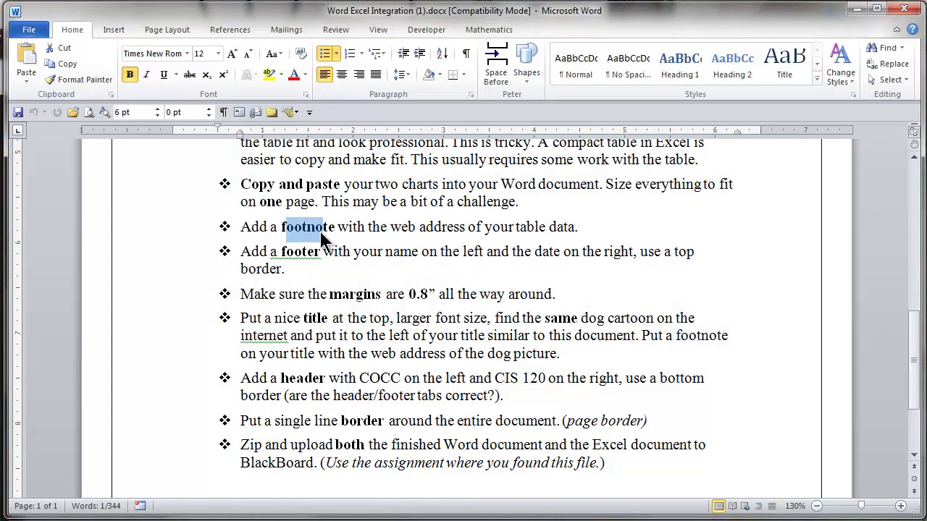
{"action": "key", "text": "alt+Tab"}
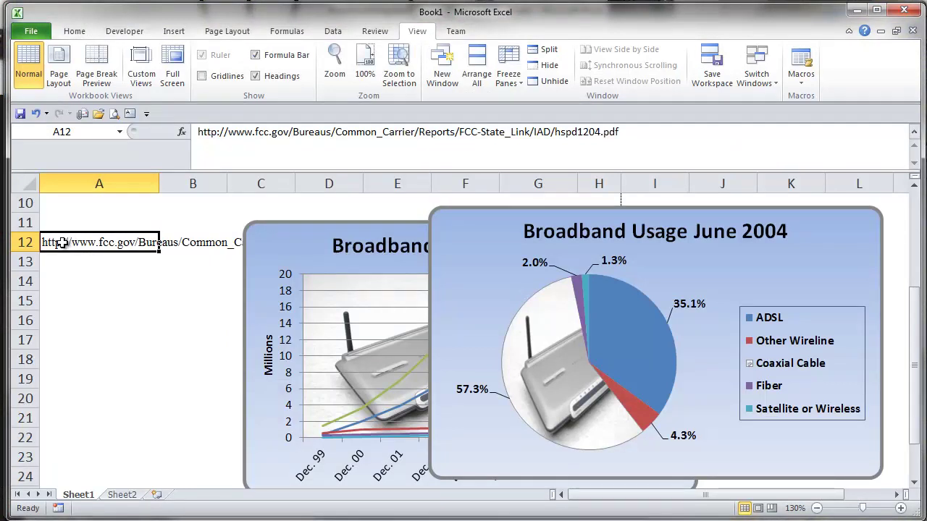
{"action": "key", "text": "ctrl+c"}
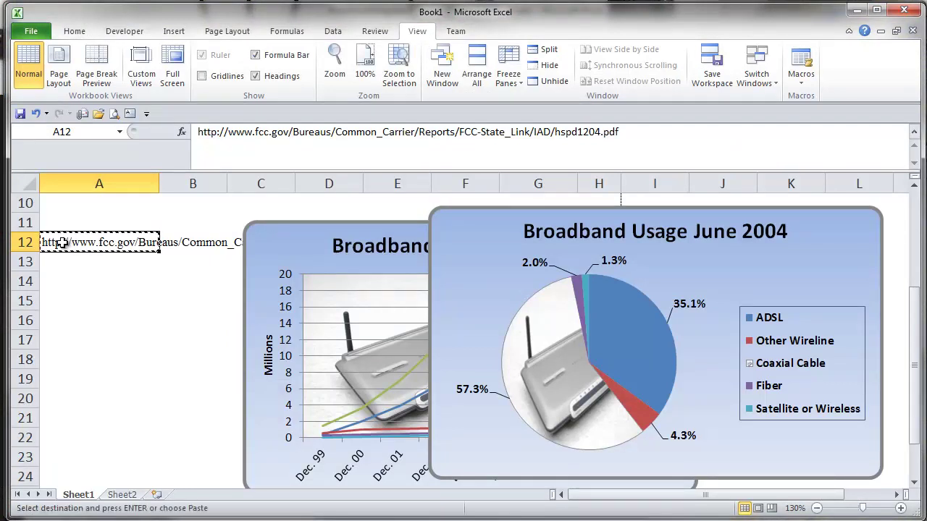
- Switch to the new Word document and insert an endnote at the end of the summary paragraph
{"action": "key", "text": "alt+Tab"}
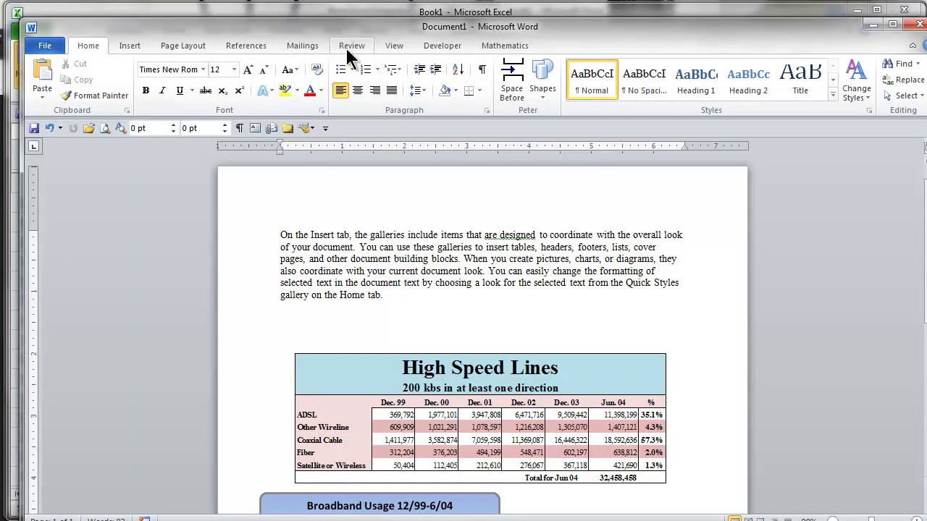
{"action": "left_click", "coordinate": [255, 49]}
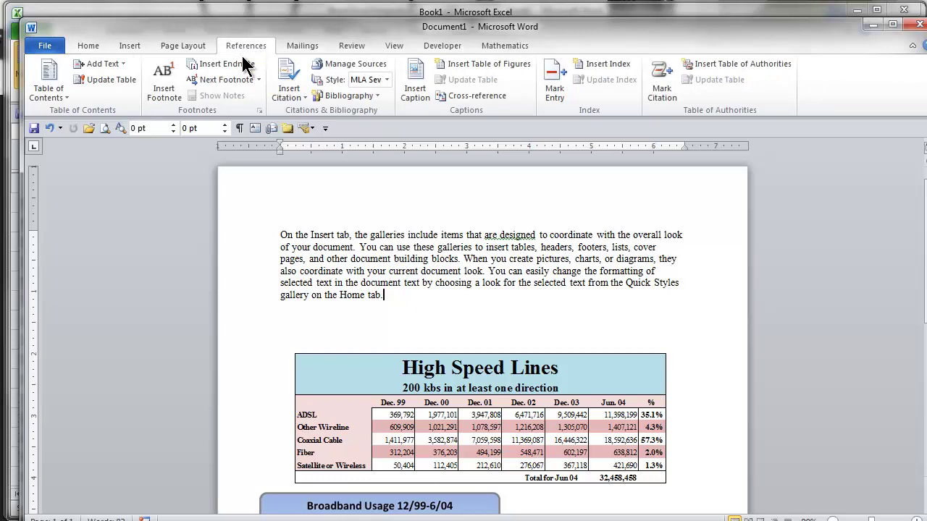
{"action": "left_click", "coordinate": [241, 63]}
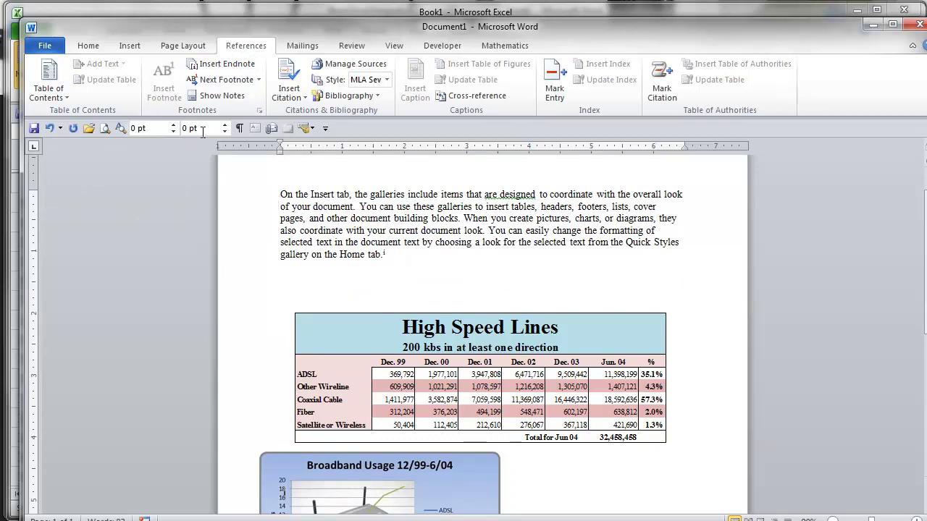
- Insert a footnote at the start of the summary paragraph, paste the copied web address into it, and remove the extra blank line
{"action": "left_click", "coordinate": [282, 193]}
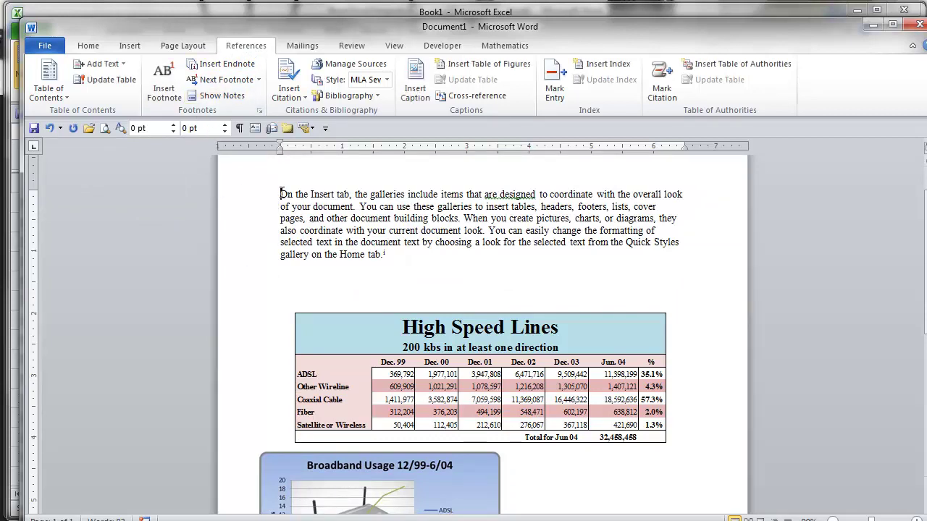
{"action": "left_click", "coordinate": [159, 74]}
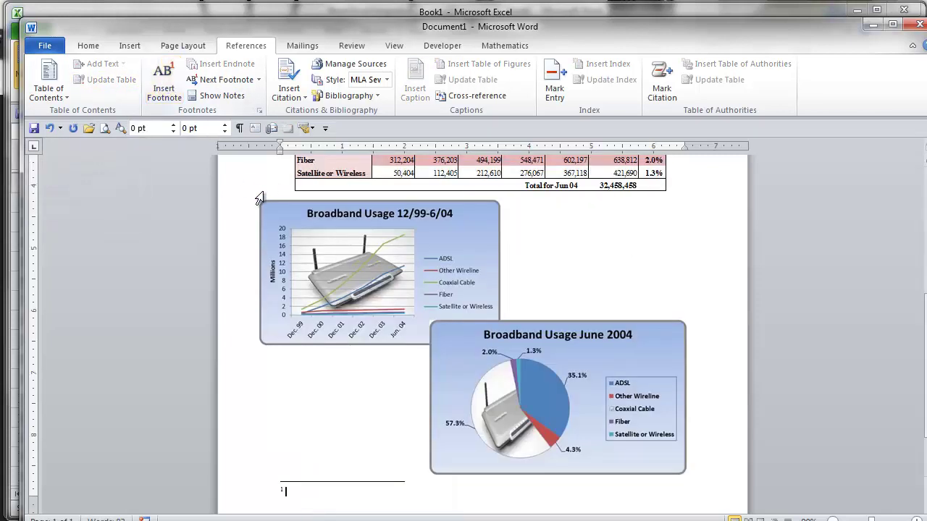
{"action": "key", "text": "ctrl+v"}
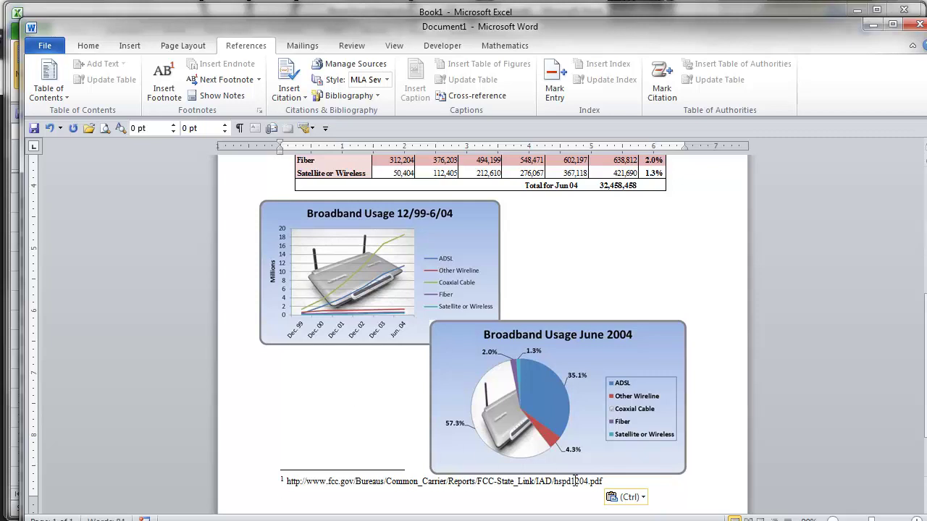
{"action": "key", "text": "BackSpace"}
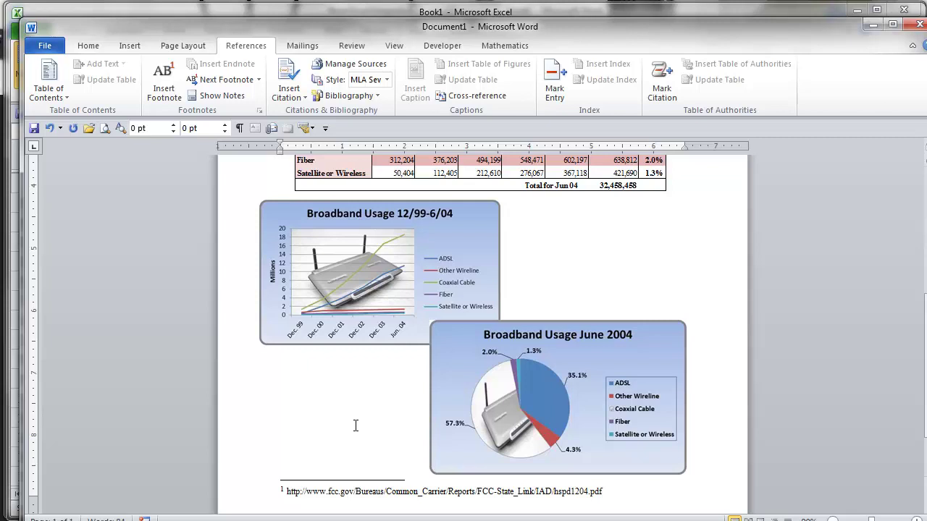
- Review the footer requirement in the lab instructions and return to the new Word document
{"action": "scroll", "coordinate": [355, 425], "scroll_direction": "up", "scroll_amount": 7}
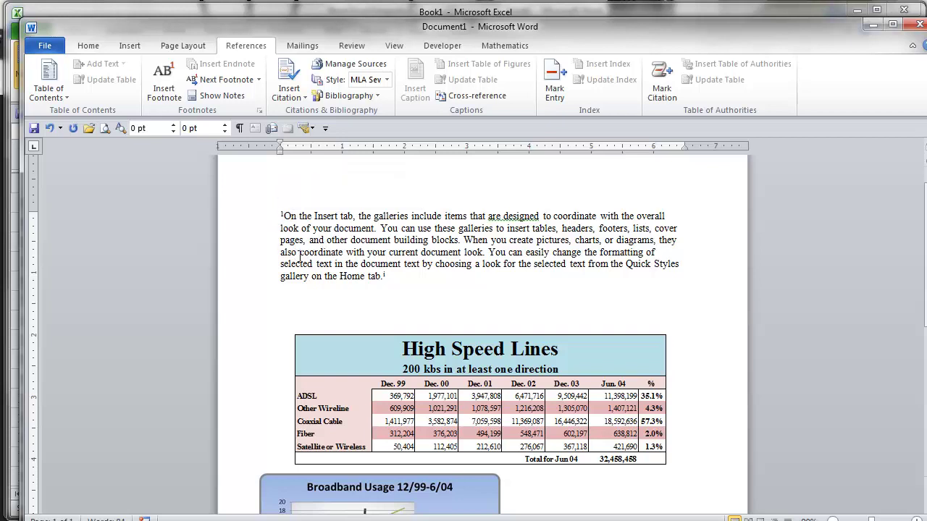
{"action": "key", "text": "alt+Tab"}
{"action": "key", "text": "alt+Tab"}
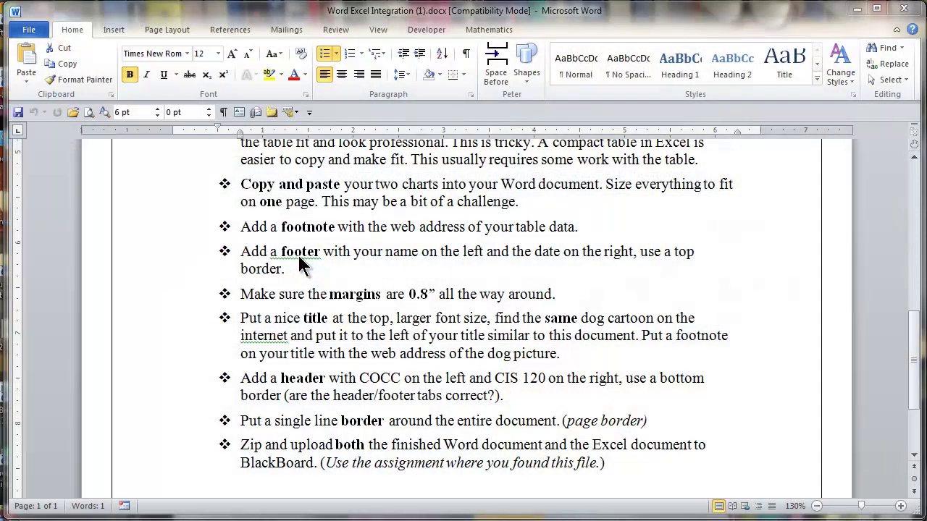
{"action": "left_click_drag", "start_coordinate": [280, 252], "coordinate": [351, 253]}
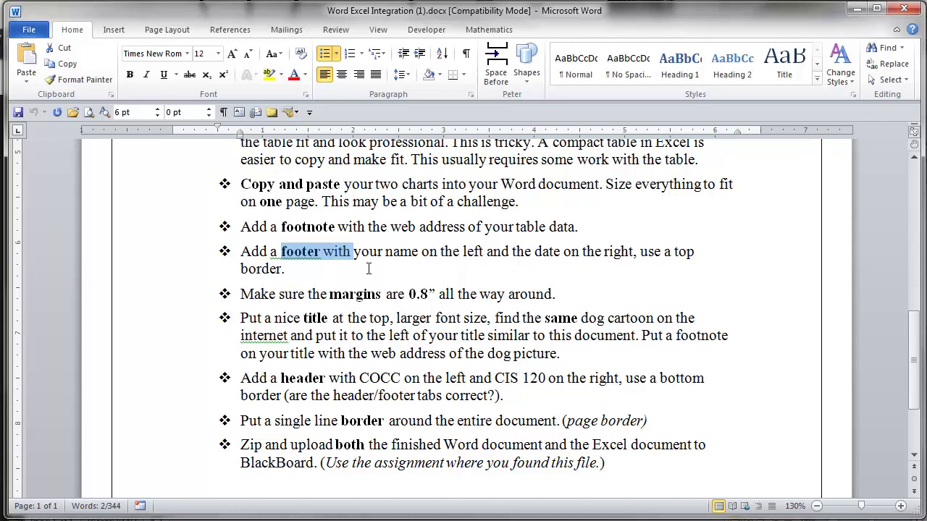
{"action": "key", "text": "alt"}
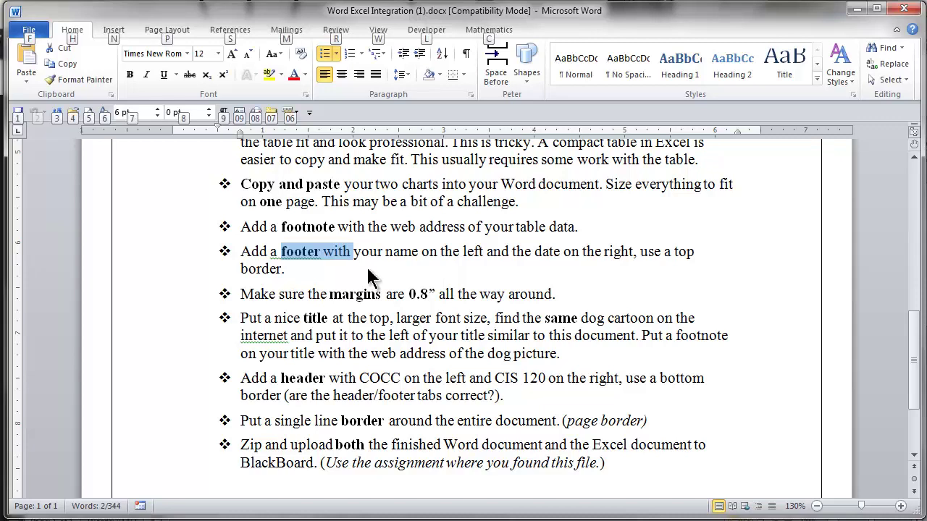
{"action": "key", "text": "alt+Tab"}
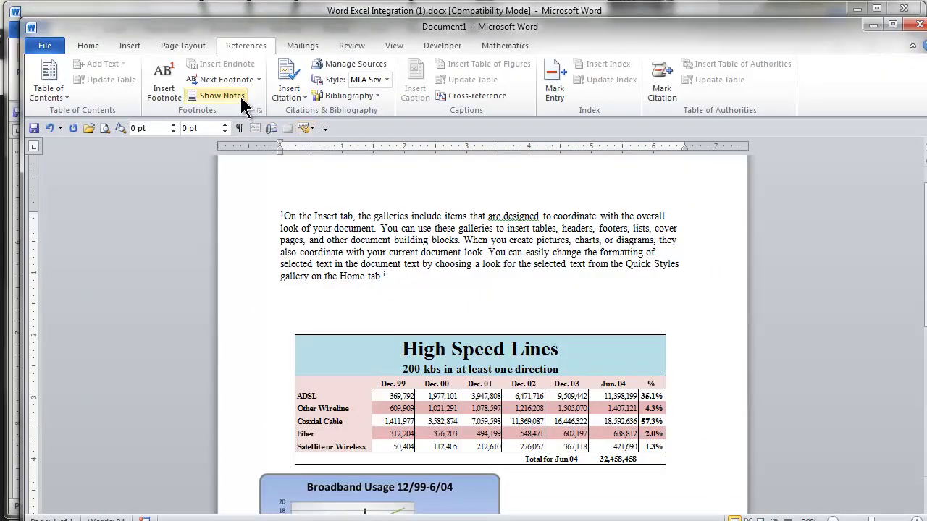
- Insert a Blank (Three Columns) footer and enter the author's full name in its left-hand placeholder
{"action": "left_click", "coordinate": [128, 48]}
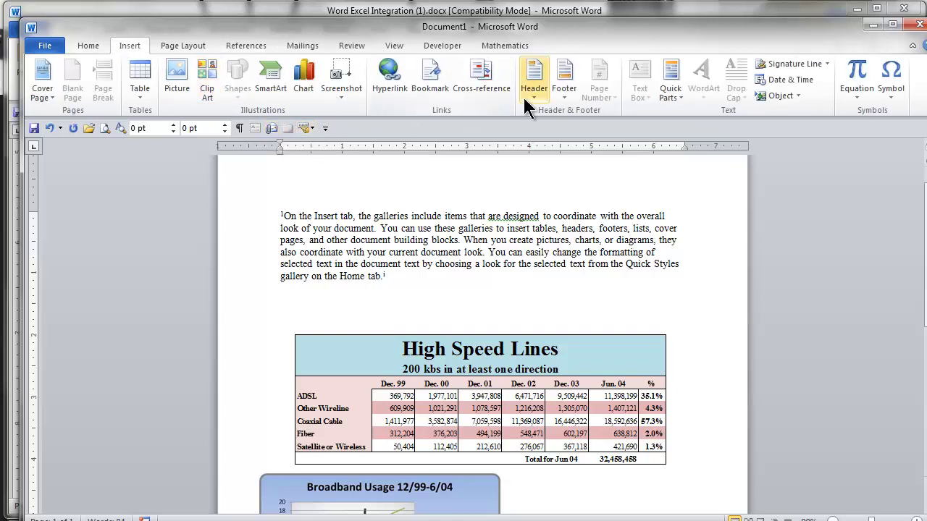
{"action": "left_click", "coordinate": [564, 87]}
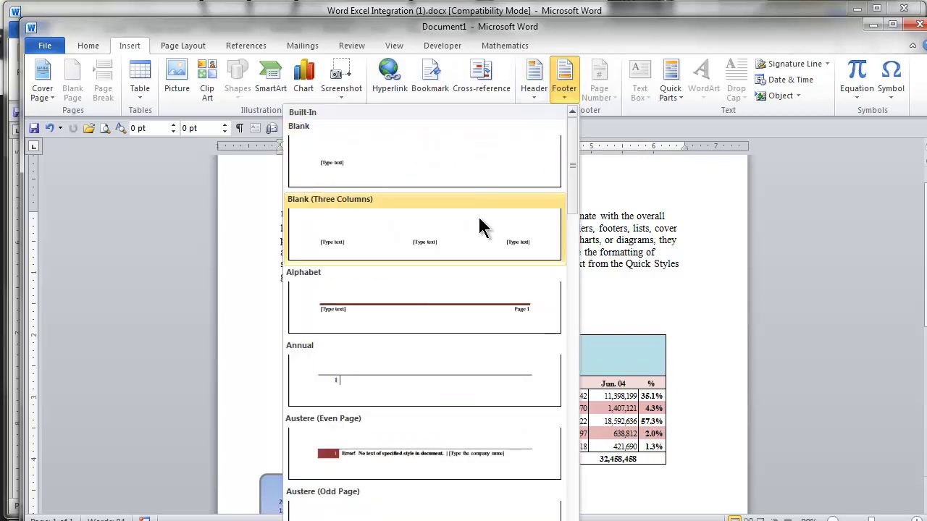
{"action": "left_click", "coordinate": [483, 227]}
{"action": "left_click", "coordinate": [303, 467]}
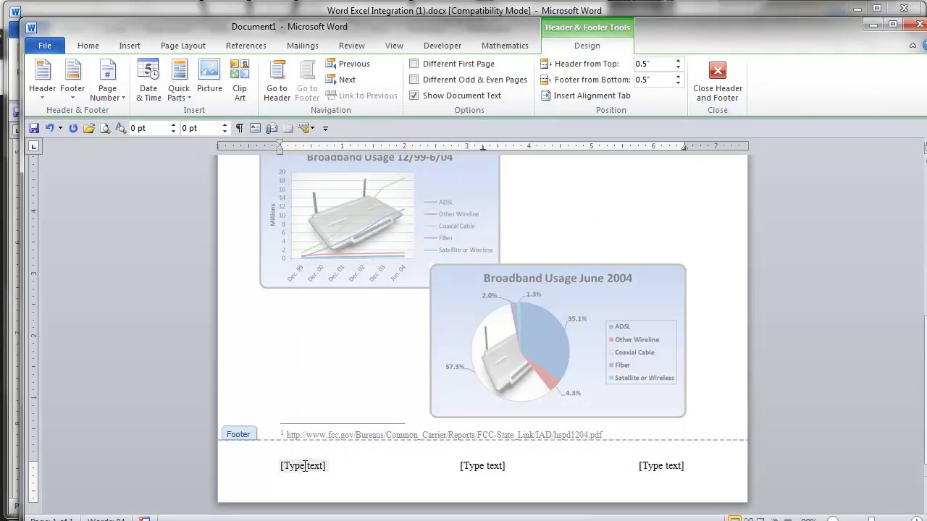
{"action": "type", "text": "Peer"}
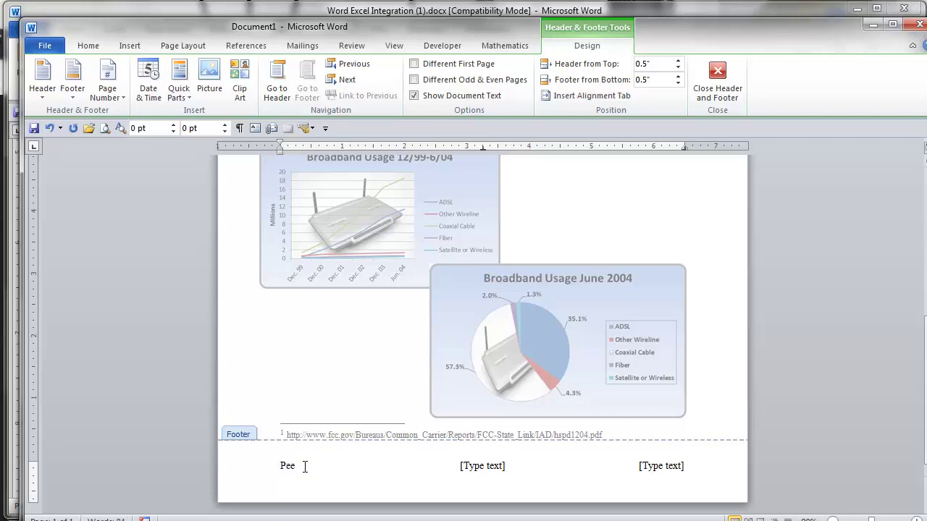
{"action": "key", "text": "BackSpace"}
{"action": "key", "text": "BackSpace"}
{"action": "type", "text": "ter Casey"}
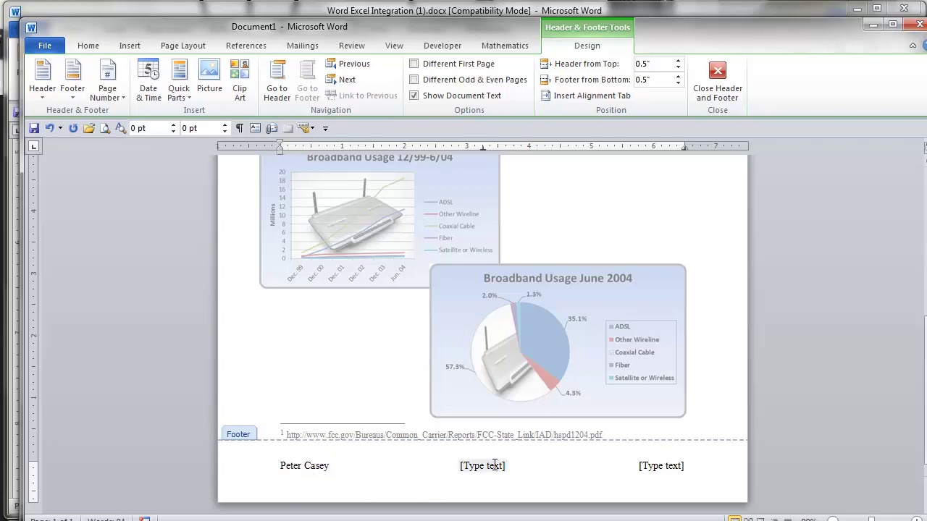
- Delete the footer's centre placeholder and replace the right-hand one with the automatically updating date in the 3/14/2013 format
{"action": "left_click", "coordinate": [494, 467]}
{"action": "key", "text": "Delete"}
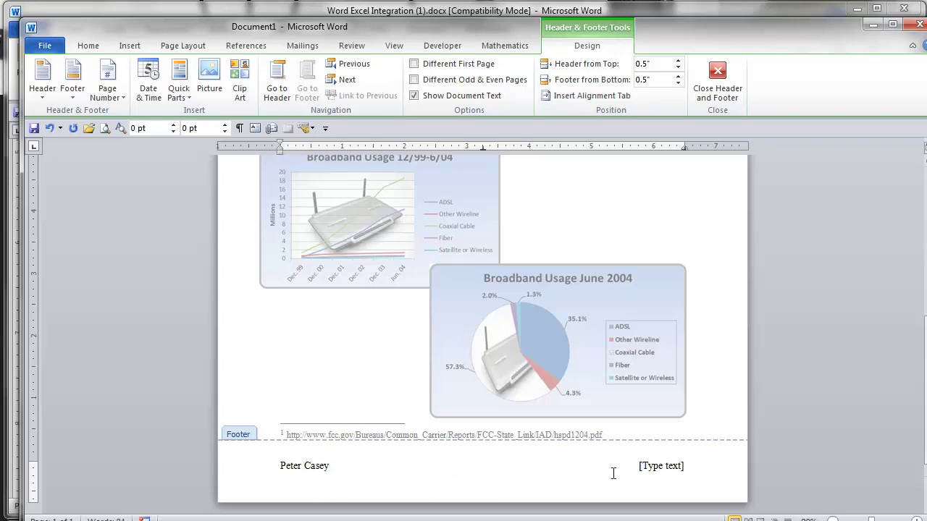
{"action": "left_click", "coordinate": [656, 468]}
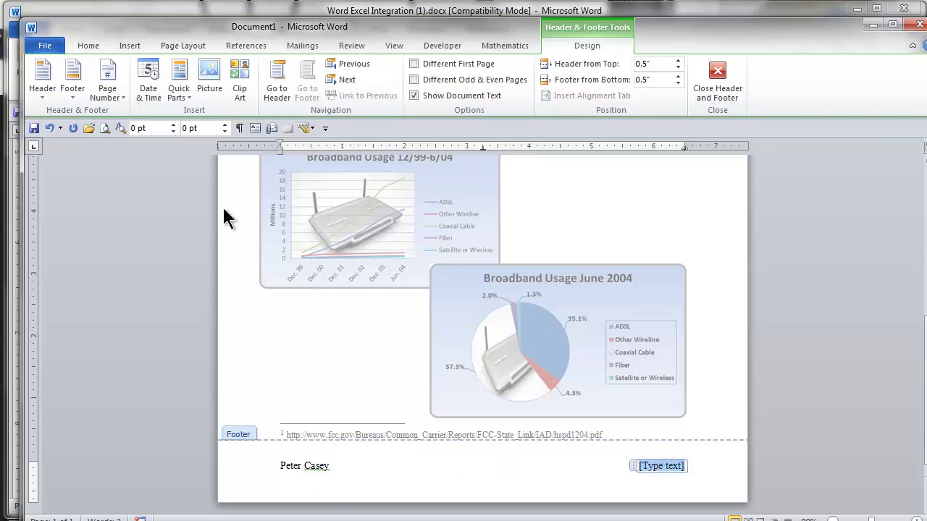
{"action": "left_click", "coordinate": [150, 79]}
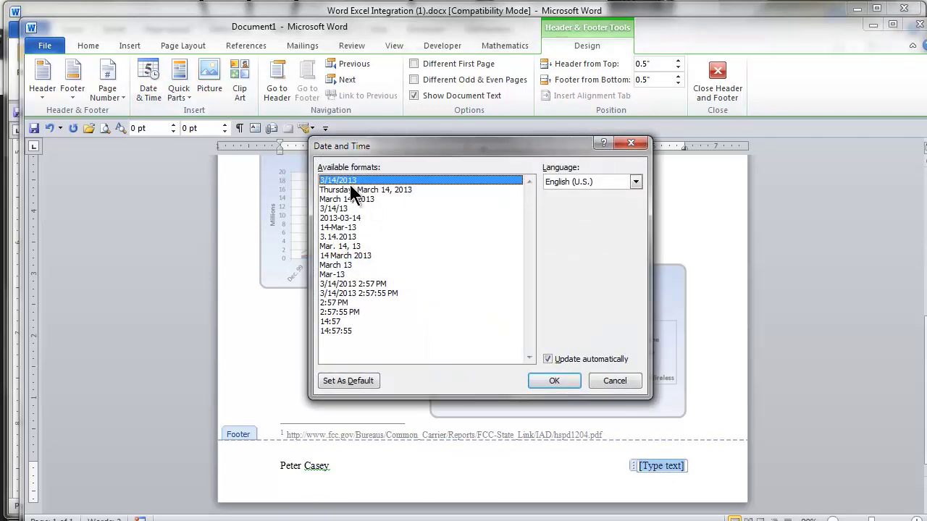
{"action": "left_click", "coordinate": [554, 381]}
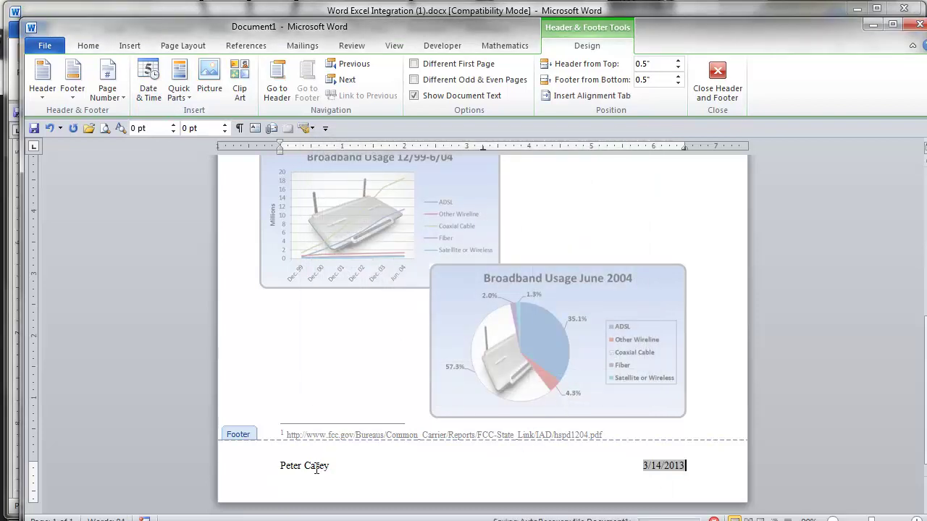
- Add a top border to the footer and return to editing the document body
{"action": "left_click", "coordinate": [87, 45]}
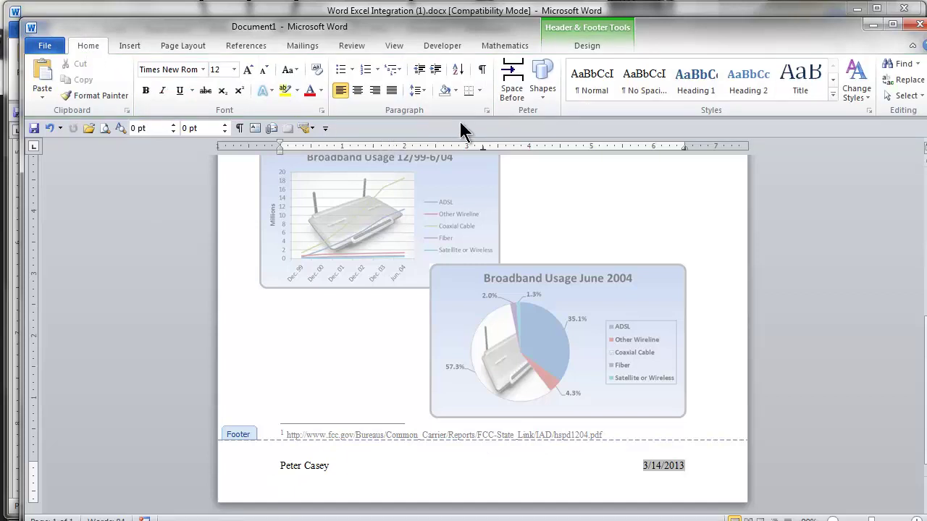
{"action": "left_click", "coordinate": [478, 88]}
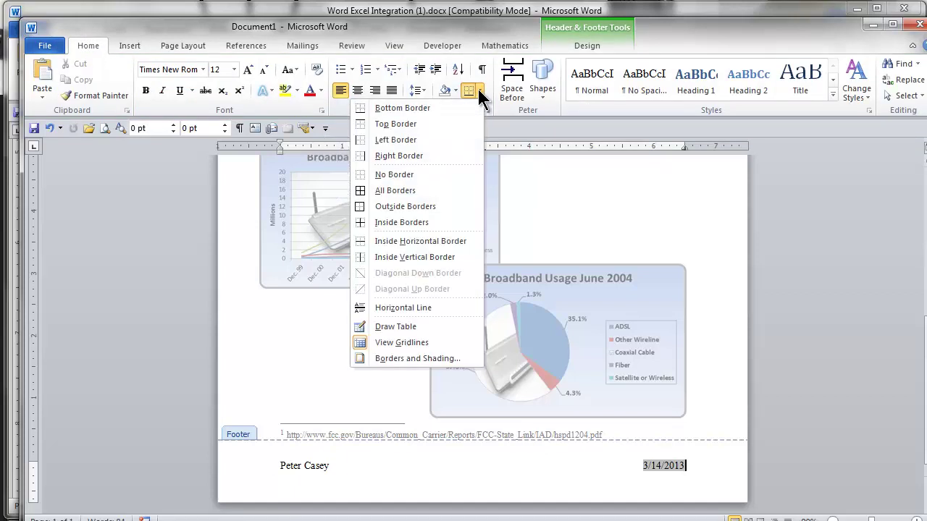
{"action": "left_click", "coordinate": [446, 124]}
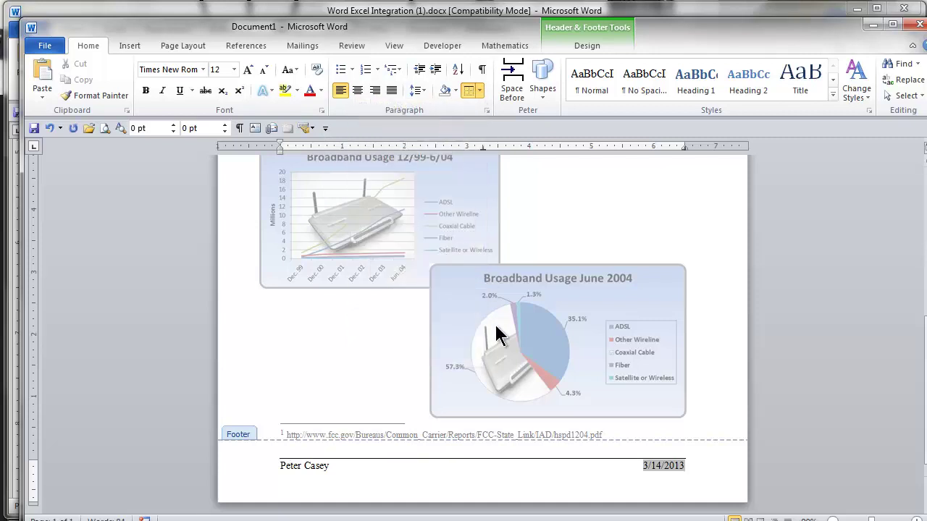
{"action": "double_click", "coordinate": [344, 321]}
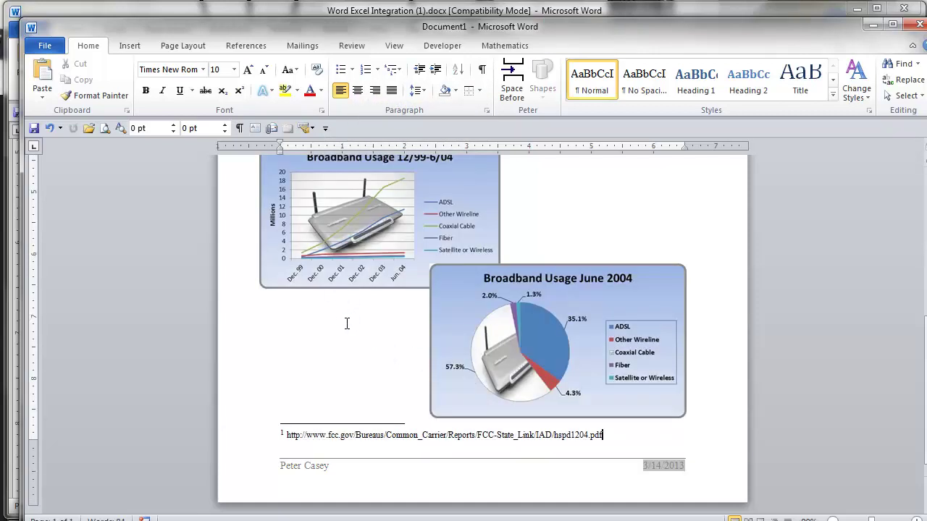
- Move the Broadband Usage June 2004 pie chart slightly to the right on the page
{"action": "left_click", "coordinate": [450, 300]}
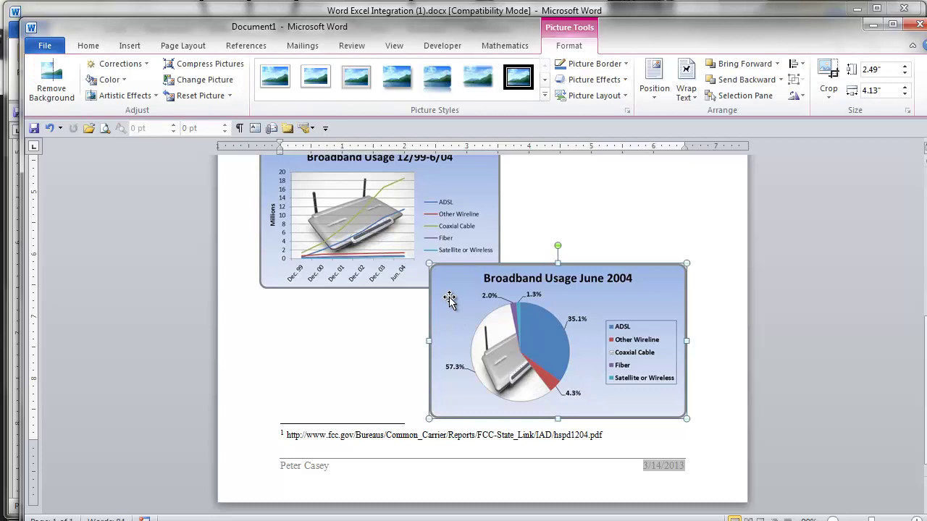
{"action": "left_click_drag", "start_coordinate": [449, 310], "coordinate": [464, 312]}
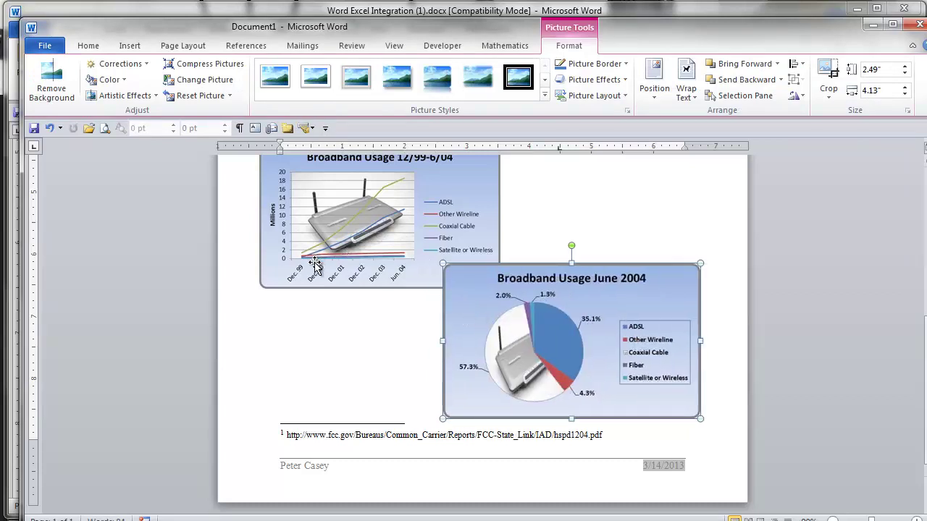
{"action": "left_click", "coordinate": [310, 311]}
{"action": "scroll", "coordinate": [336, 304], "scroll_direction": "up", "scroll_amount": 3}
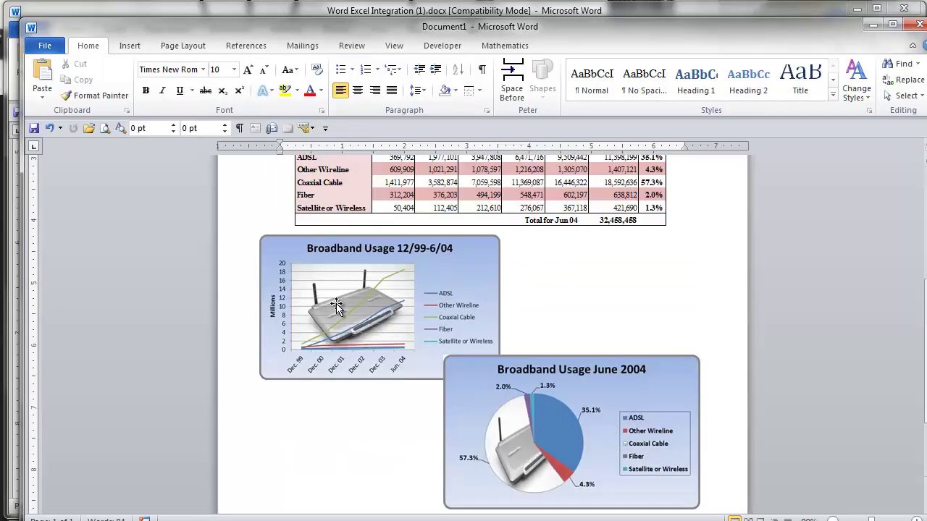
- Check the margin requirement in the lab instructions and set all four page margins of the new document to 0.8"
{"action": "scroll", "coordinate": [336, 304], "scroll_direction": "up", "scroll_amount": 6}
{"action": "key", "text": "alt+Tab"}
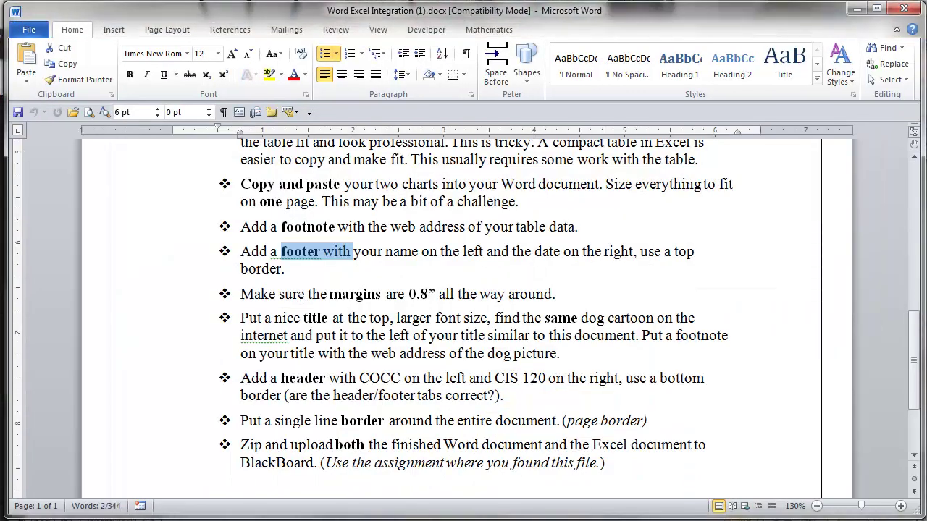
{"action": "key", "text": "alt+Tab"}
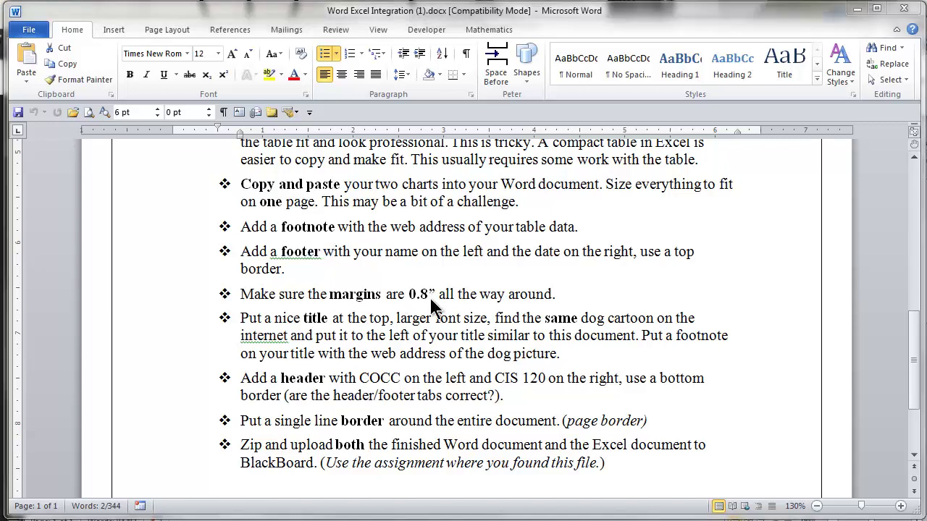
{"action": "left_click", "coordinate": [183, 45]}
{"action": "double_click", "coordinate": [339, 249]}
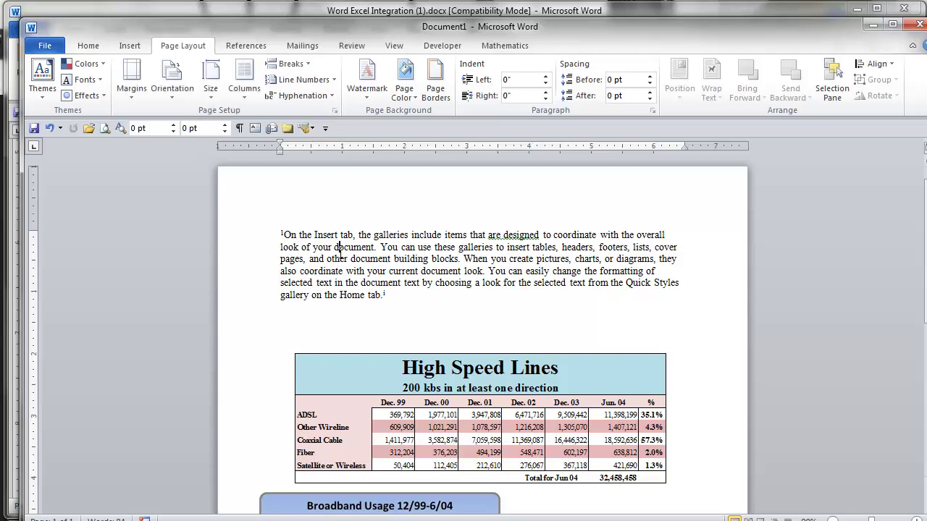
{"action": "left_click", "coordinate": [334, 110]}
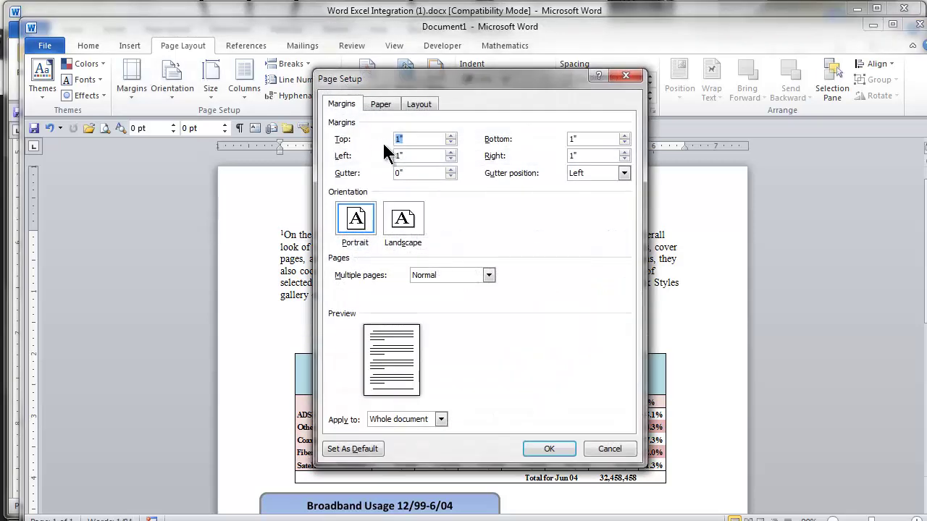
{"action": "key", "text": "Tab"}
{"action": "type", "text": "."}
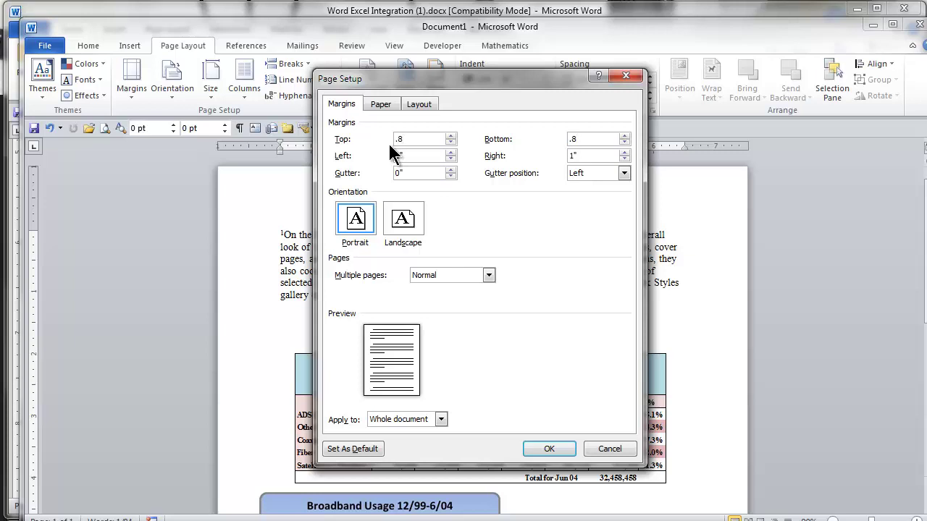
{"action": "key", "text": "Tab"}
{"action": "type", "text": ".8"}
{"action": "left_click", "coordinate": [549, 449]}
- Shift the line chart and the pie chart slightly to the right to suit the new margins
{"action": "scroll", "coordinate": [455, 428], "scroll_direction": "down", "scroll_amount": 6}
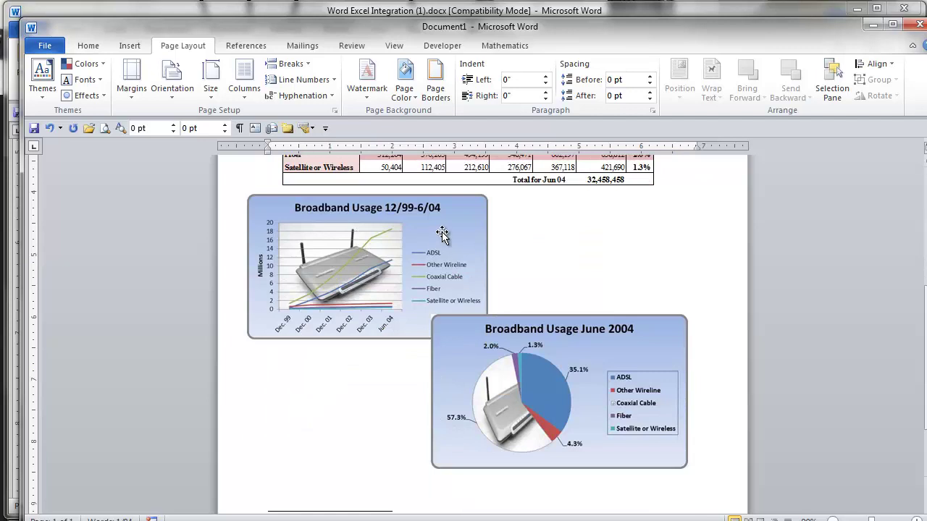
{"action": "left_click_drag", "start_coordinate": [442, 232], "coordinate": [470, 232]}
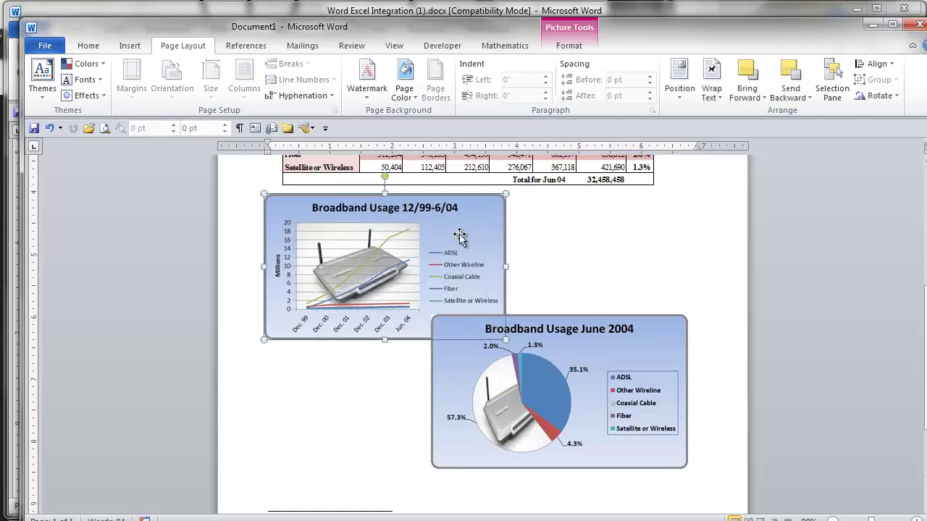
{"action": "left_click_drag", "start_coordinate": [600, 344], "coordinate": [617, 352]}
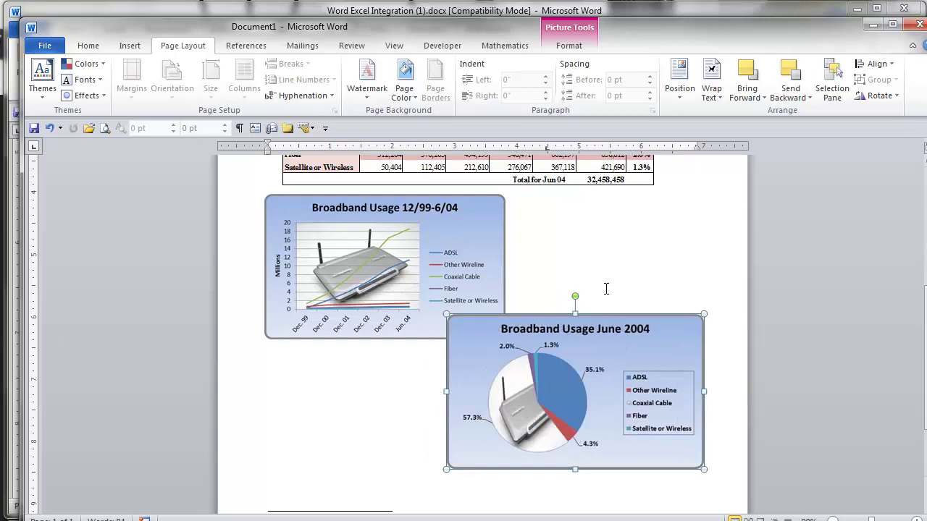
- Move the High Speed Lines table slightly to the right to centre it under the summary paragraph
{"action": "scroll", "coordinate": [606, 289], "scroll_direction": "up", "scroll_amount": 8}
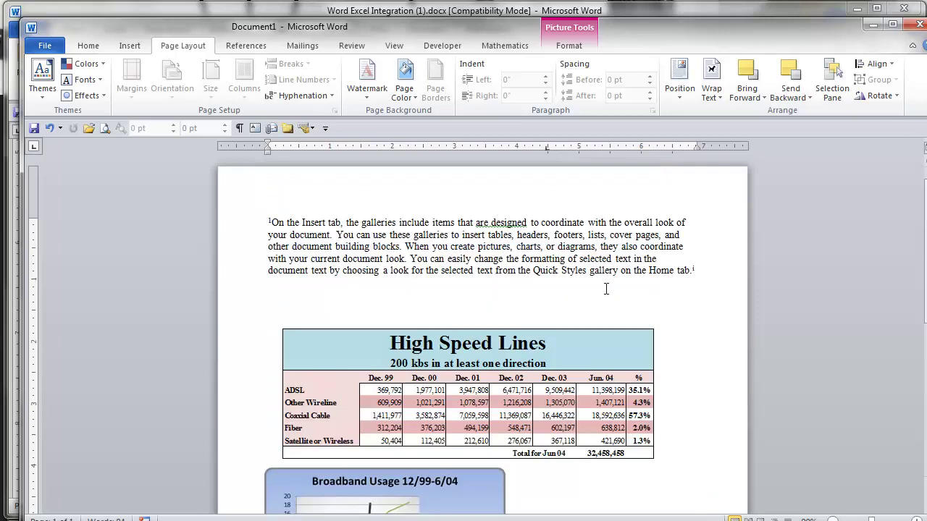
{"action": "left_click", "coordinate": [542, 339]}
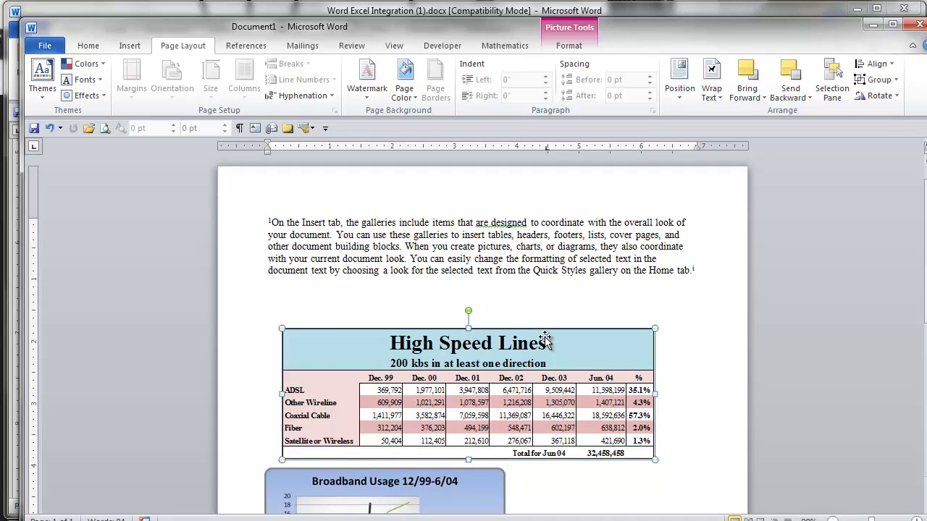
{"action": "left_click", "coordinate": [91, 45]}
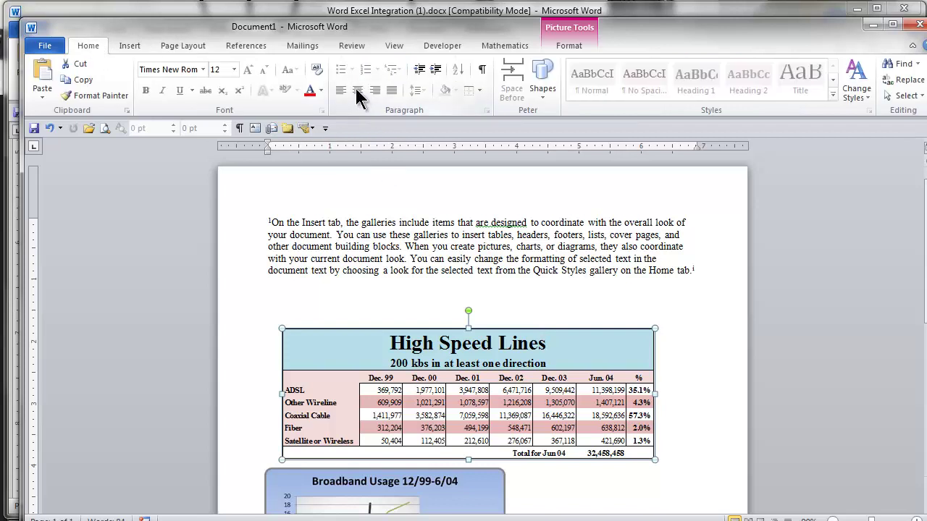
{"action": "left_click_drag", "start_coordinate": [374, 344], "coordinate": [391, 346]}
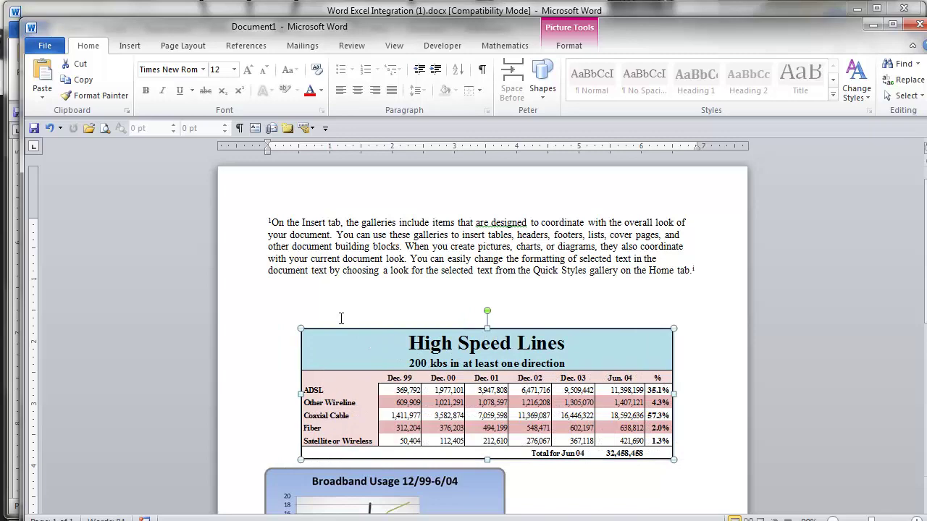
- Switch to the lab instructions and examine the dog cartoon beside the title and the title requirement
{"action": "key", "text": "alt+Tab"}
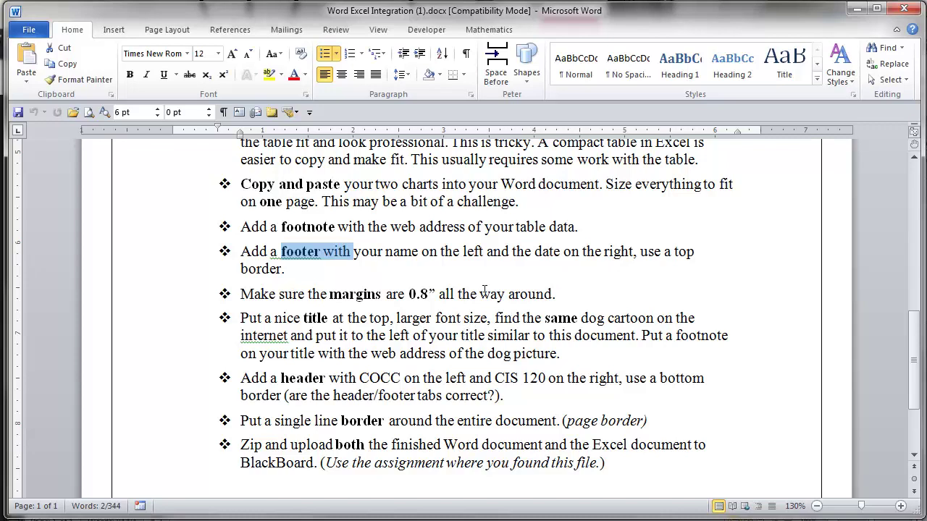
{"action": "key", "text": "ctrl+Home"}
{"action": "left_click", "coordinate": [265, 279]}
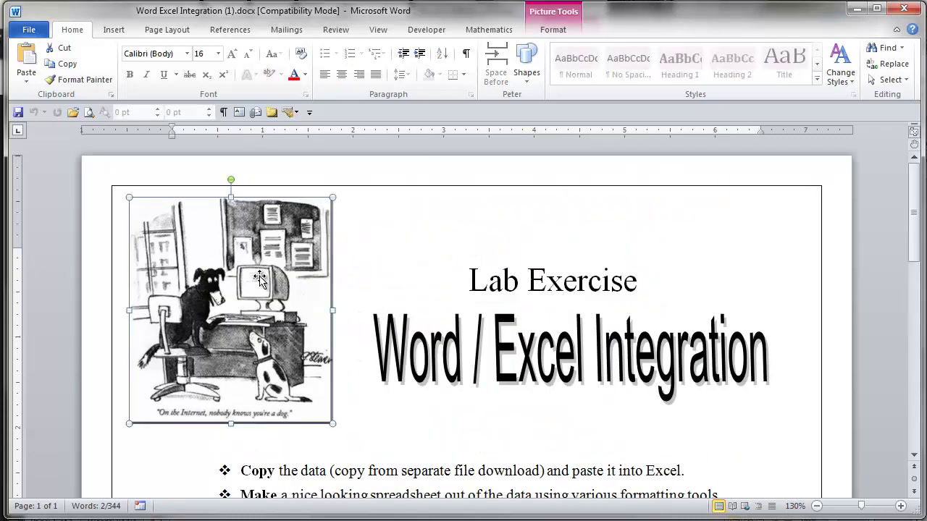
{"action": "scroll", "coordinate": [397, 347], "scroll_direction": "down", "scroll_amount": 8}
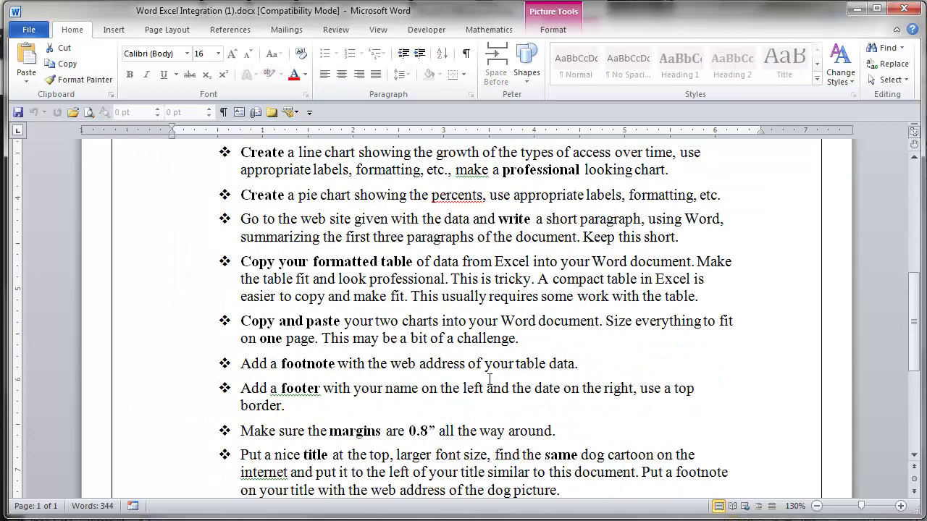
{"action": "scroll", "coordinate": [382, 374], "scroll_direction": "down", "scroll_amount": 3}
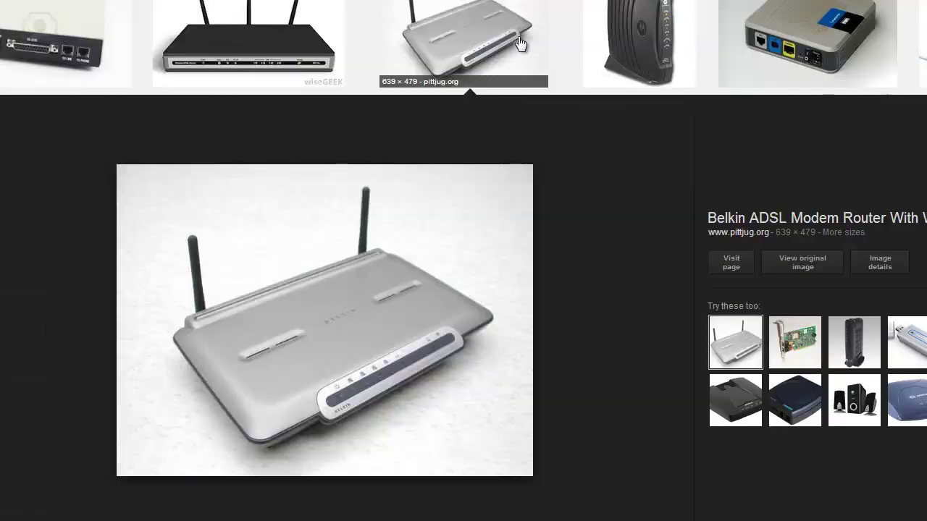
- Switch to the browser's image search and enter a query for the dog cartoon beginning "dog on the"
{"action": "scroll", "coordinate": [517, 49], "scroll_direction": "up", "scroll_amount": 5}
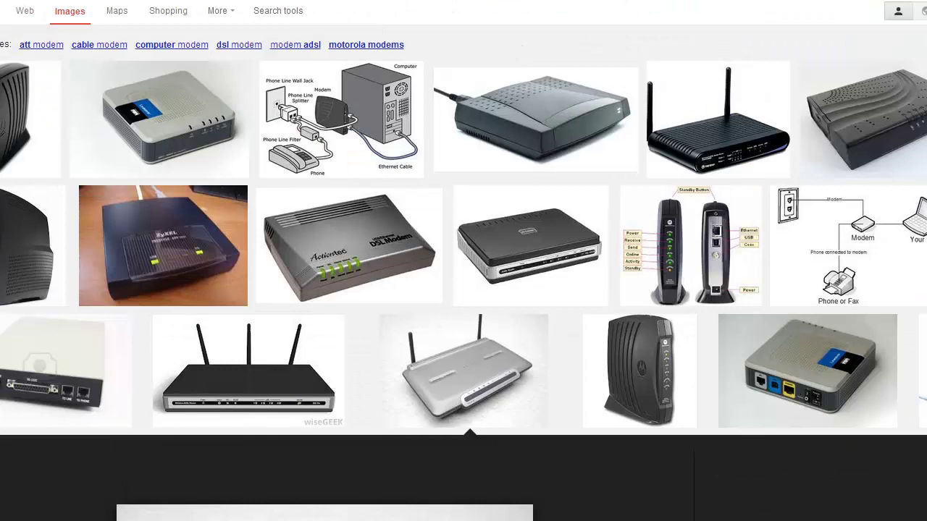
{"action": "type", "text": "dog on the"}
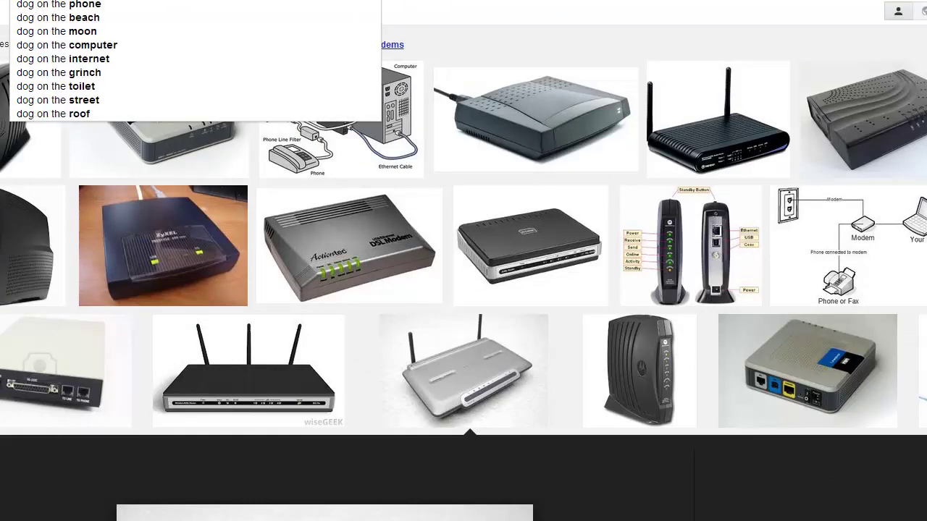